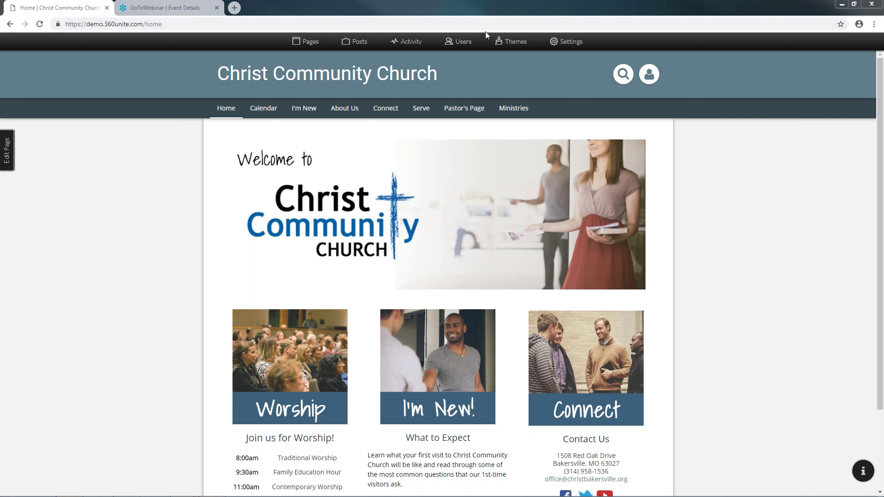
Step: Open the Users admin page and start editing the first member's first and last name
left_click(471, 44)
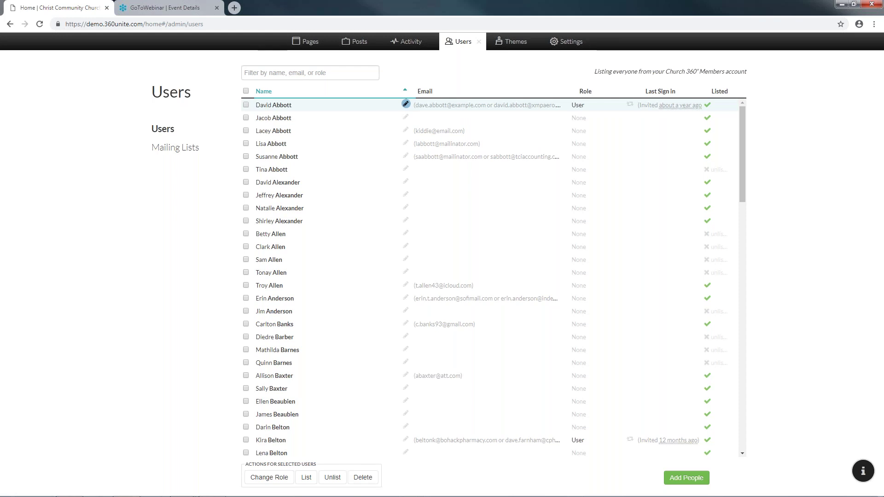
left_click(406, 104)
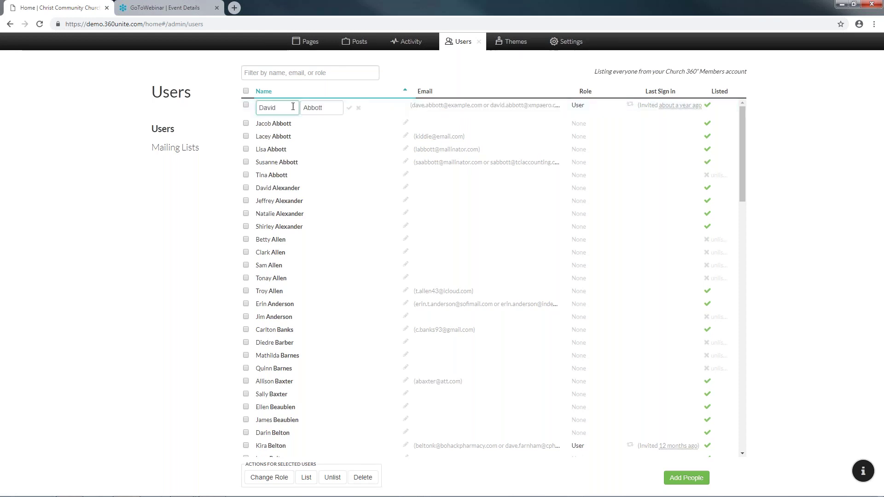
left_click(358, 109)
left_click_drag(435, 106, 519, 106)
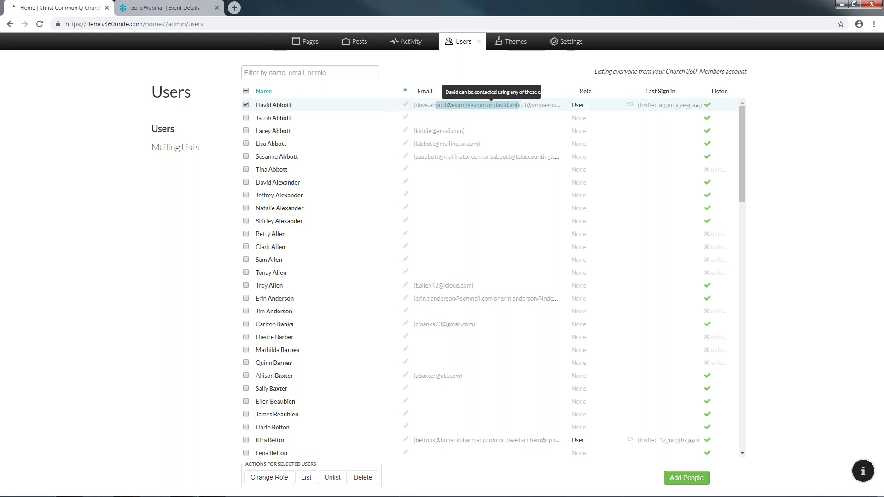
left_click(519, 106)
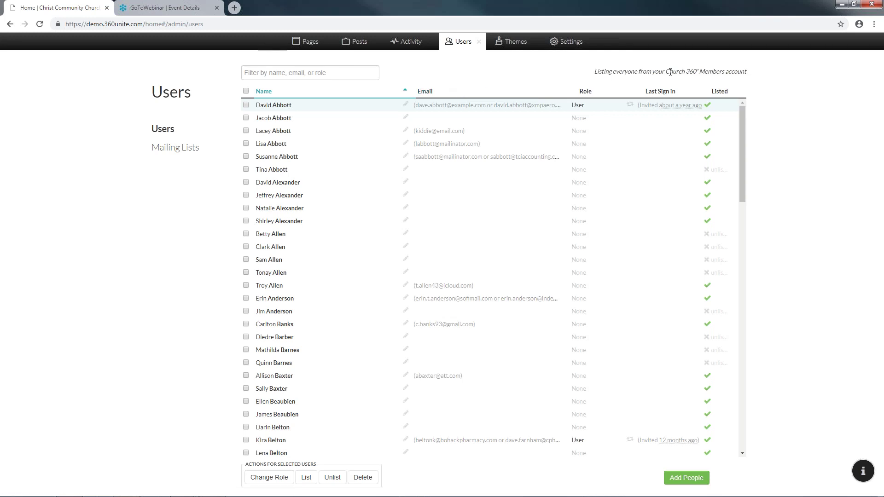
mouse_move(603, 71)
left_mouse_down()
mouse_move(704, 71)
mouse_move(328, 74)
left_mouse_up()
left_click(598, 72)
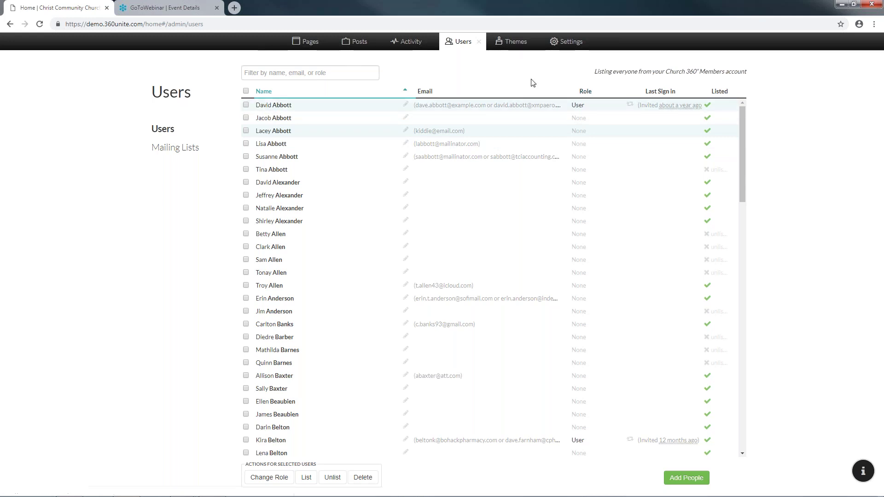
Step: Sort the Users table by the Role column
left_click(583, 94)
Step: Reverse the role sort to descending, browse the whole member list, and go to Themes
left_click(584, 95)
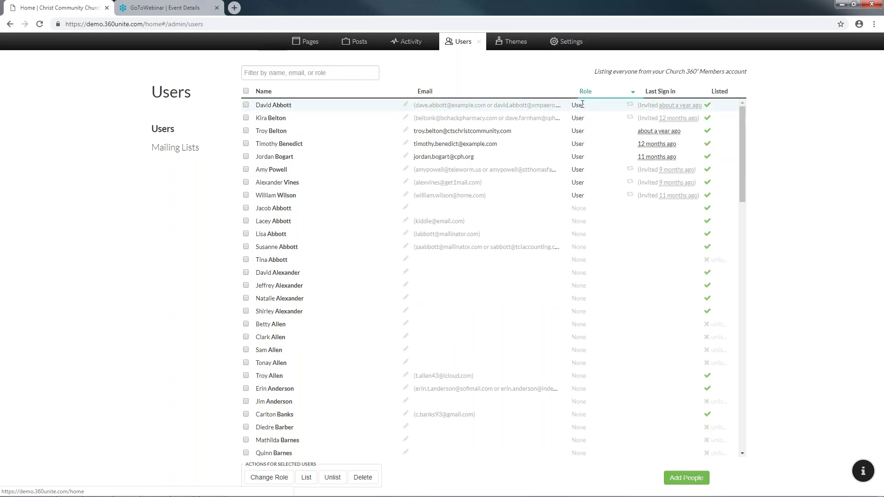
scroll(603, 240, "down", 15)
scroll(604, 238, "down", 20)
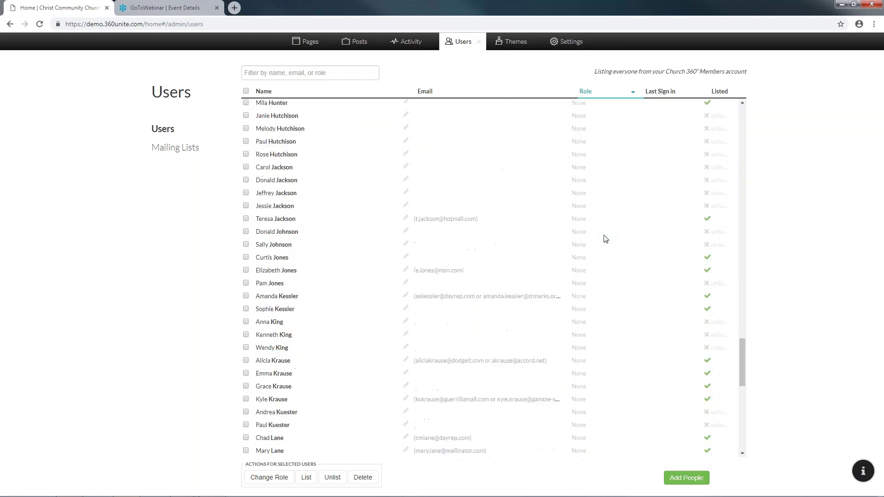
scroll(605, 239, "down", 12)
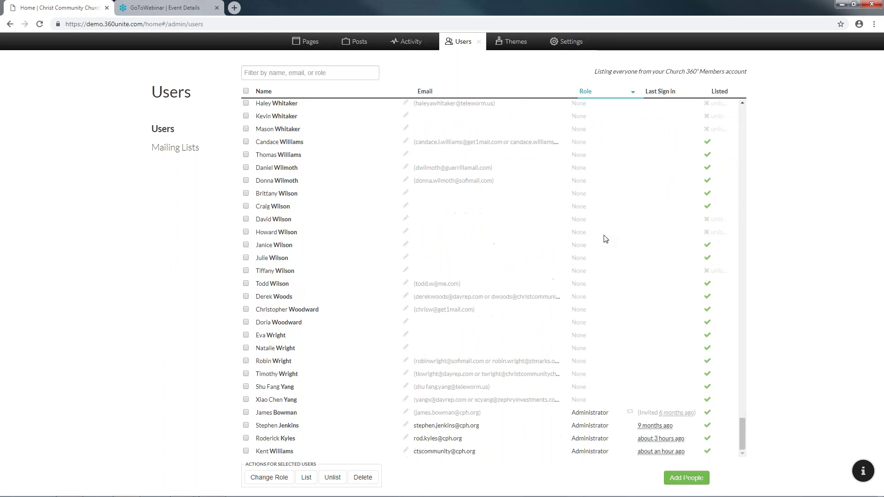
scroll(596, 229, "up", 6)
scroll(553, 245, "up", 20)
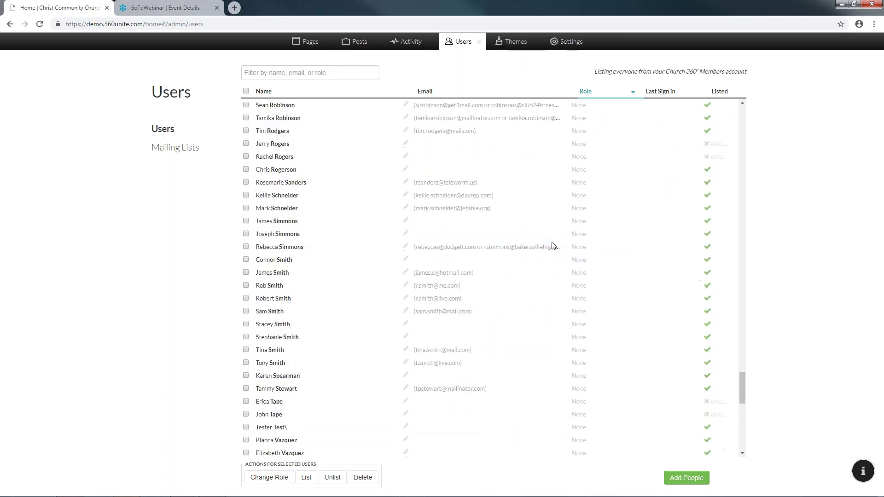
scroll(553, 246, "up", 20)
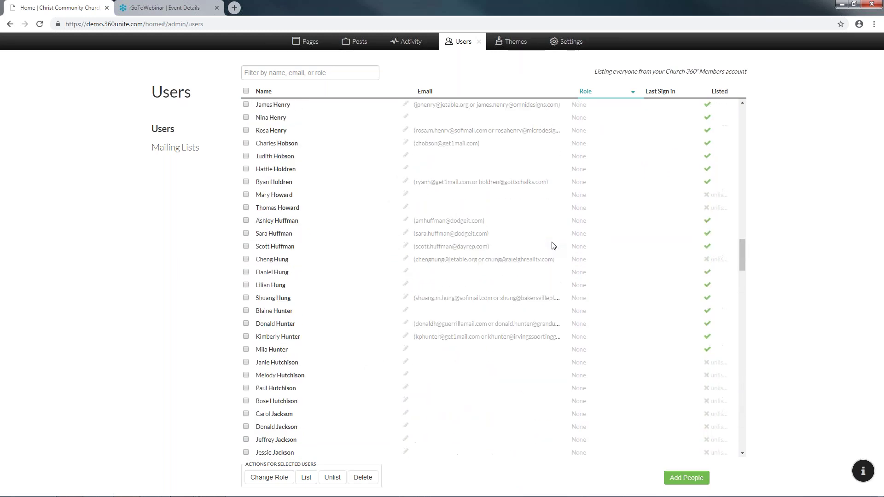
scroll(551, 152, "up", 10)
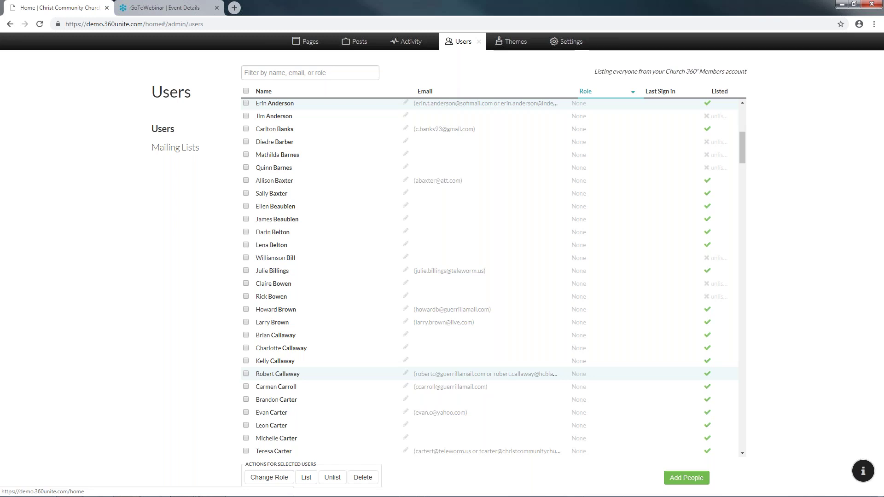
left_click(513, 41)
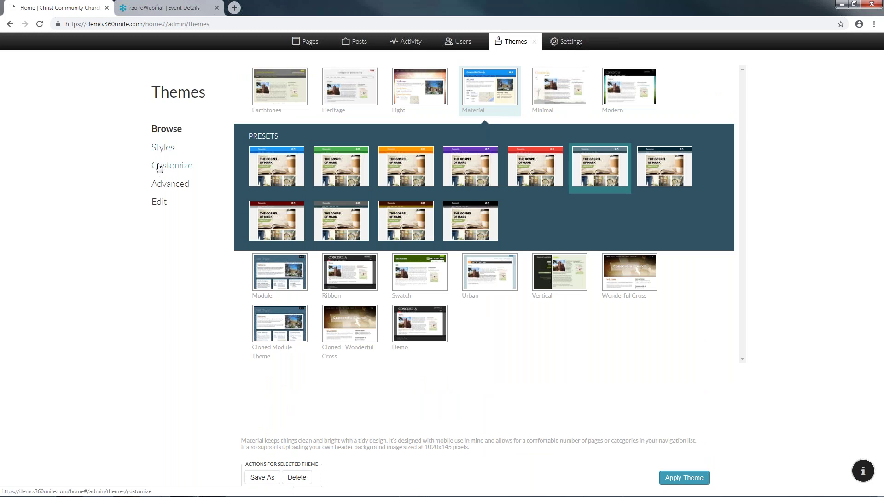
Step: View the theme Customize, Advanced and Edit pages, close Themes, and return to Users
left_click(159, 168)
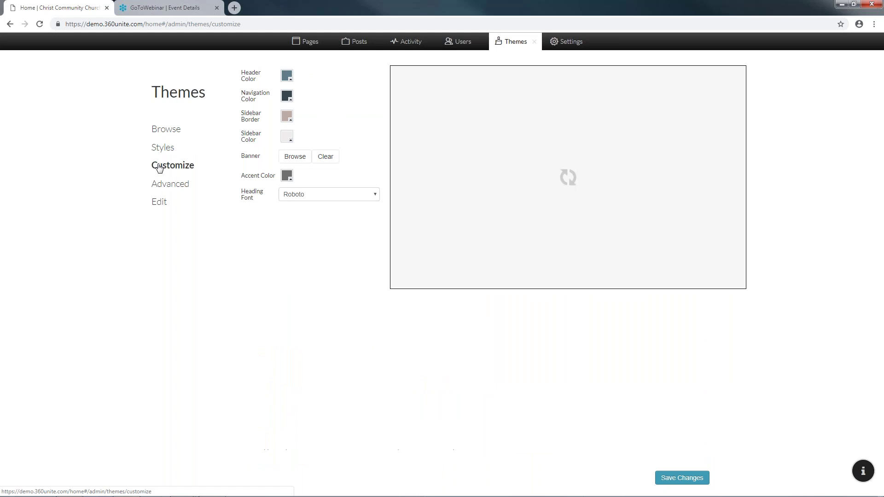
left_click(188, 187)
left_click(157, 205)
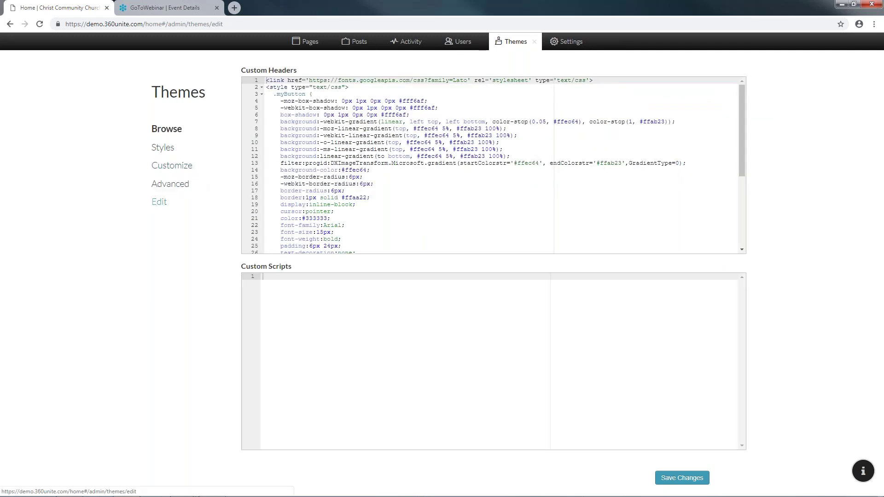
left_click(532, 44)
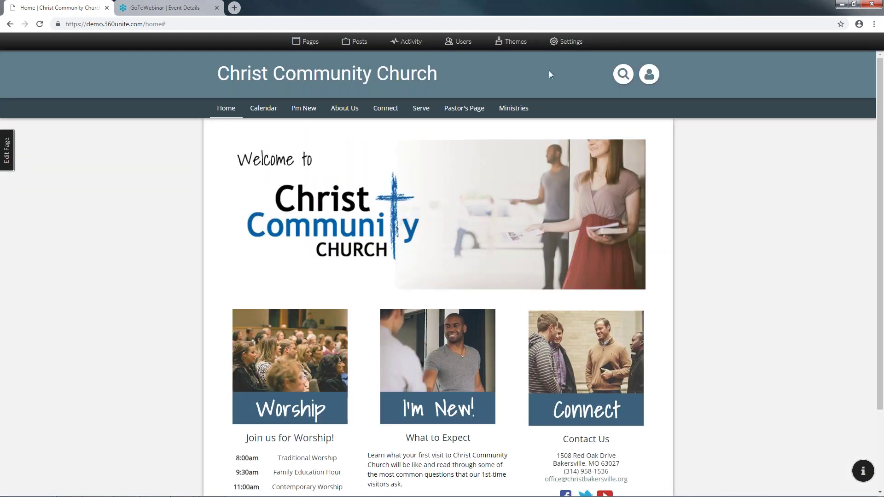
left_click(446, 42)
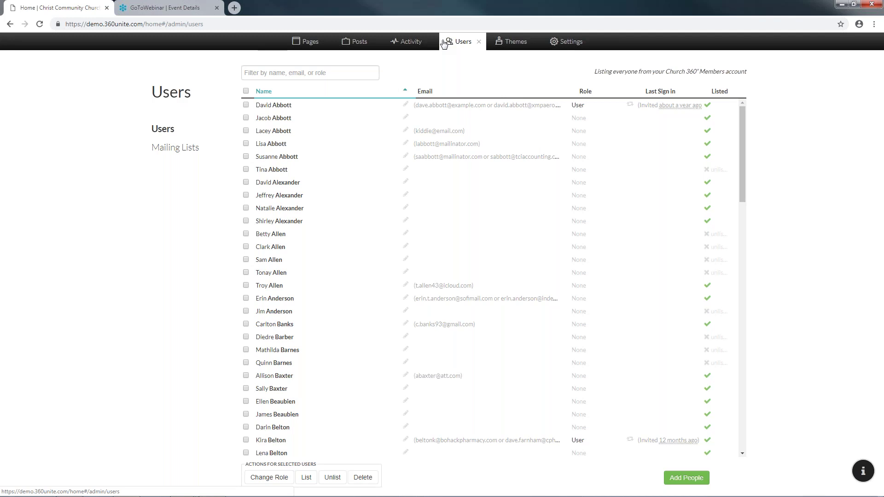
Step: Open Settings to see Account storage usage of 541.81 MB of 10.00 GB
left_click(570, 42)
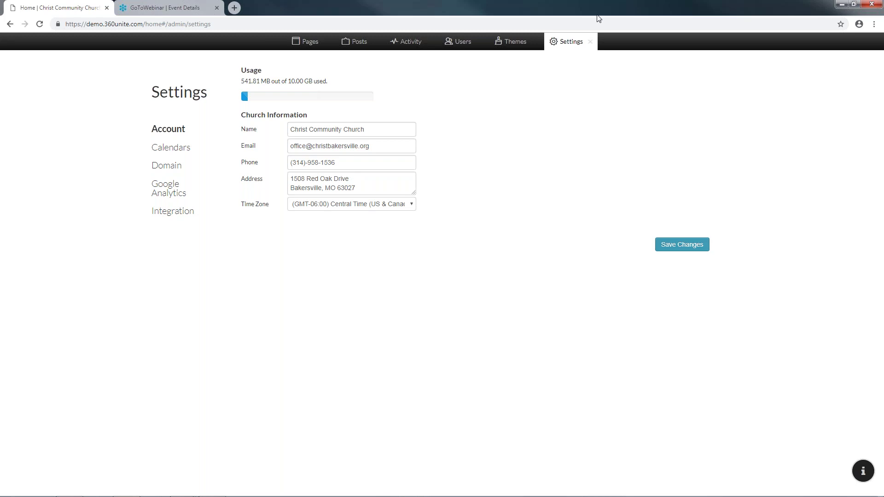
Step: Close the Settings panel and go back to the Users admin page
left_click(591, 42)
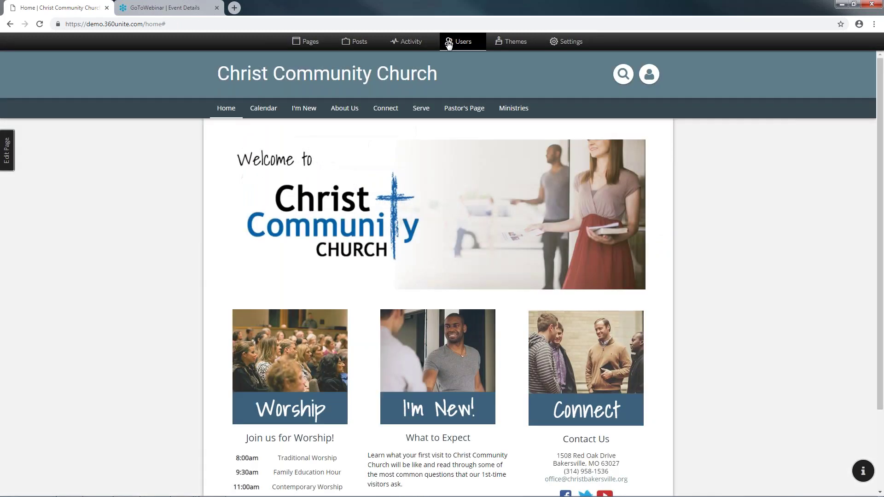
left_click(449, 43)
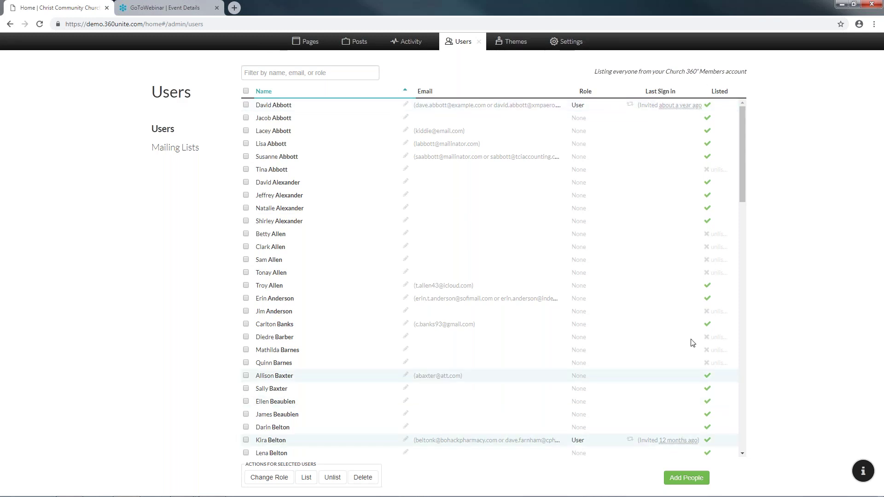
Step: Sort the Users list by Last Sign in, then by Role
left_click(659, 92)
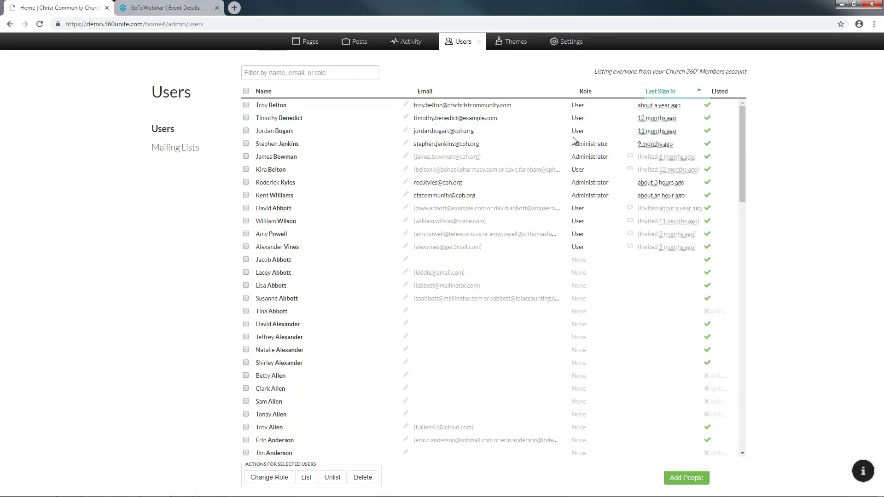
left_click(585, 91)
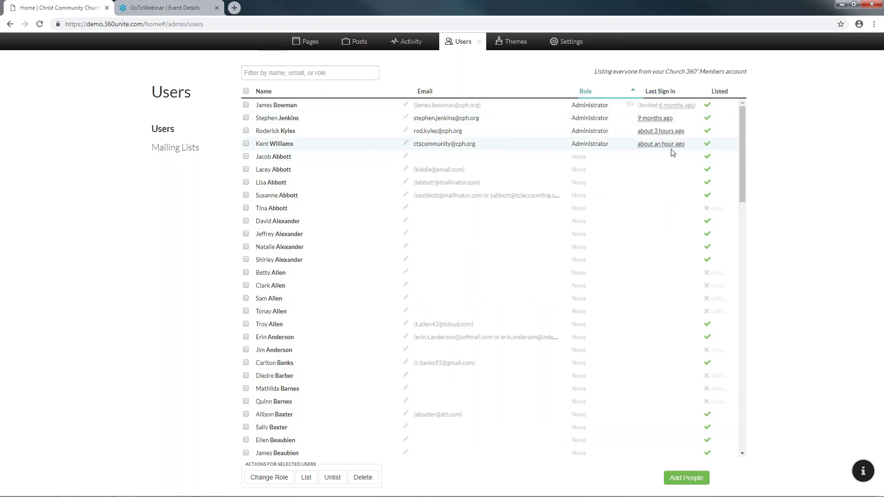
Step: Sort users by last sign-in, then restore alphabetical order by Name
mouse_move(661, 144)
left_click(670, 92)
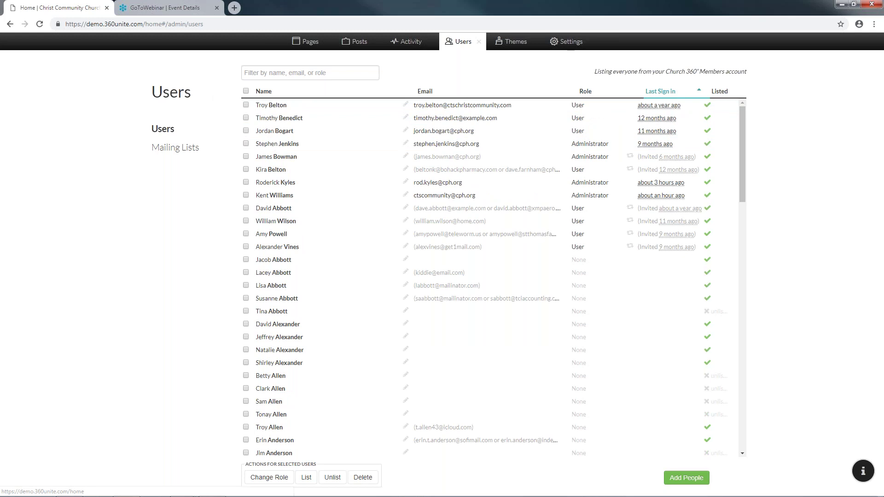
left_click(265, 92)
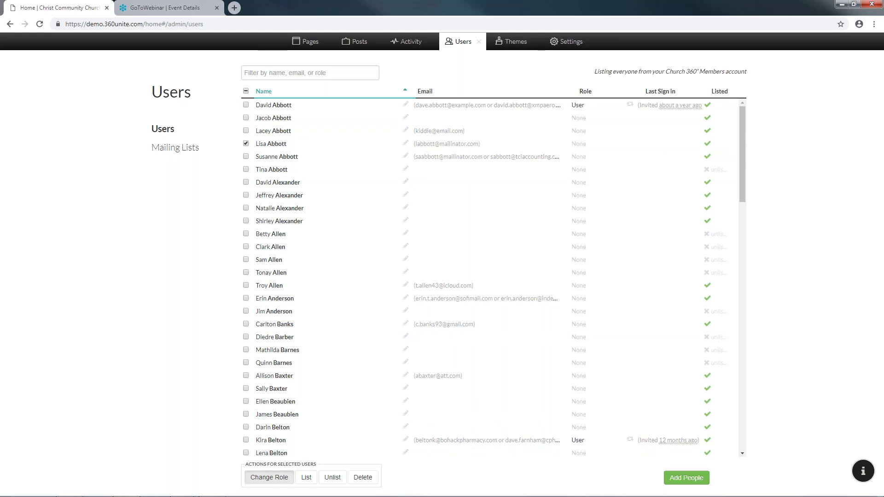
Step: Bring up Change Role under Actions for Selected Users for the ticked user
left_click(266, 477)
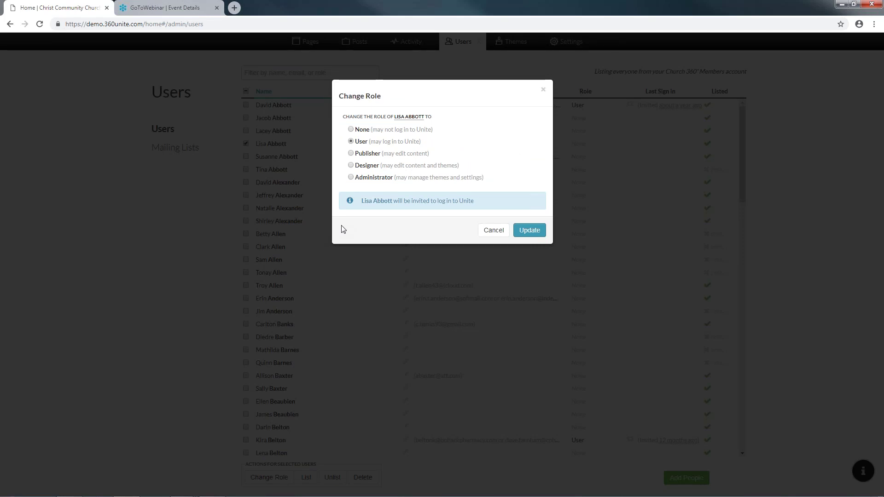
Step: Assign the User role to the selected member, producing the 'Changed 1 role.' confirmation
left_click(529, 231)
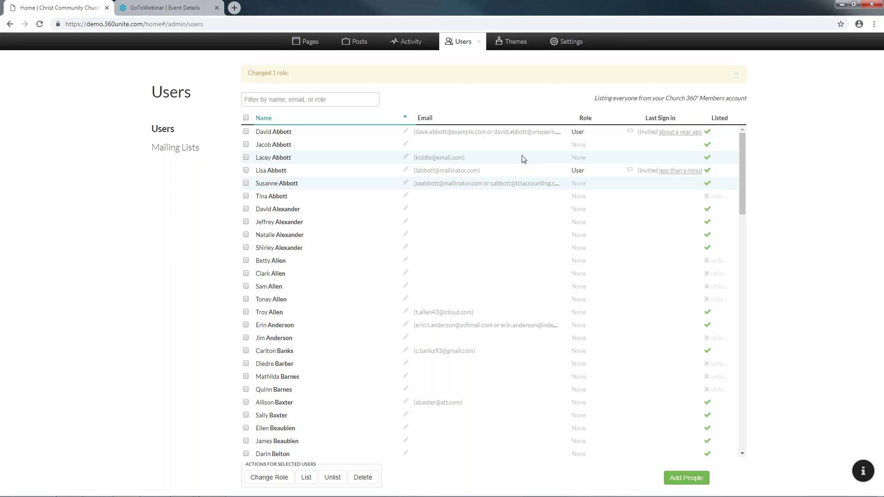
left_click(247, 170)
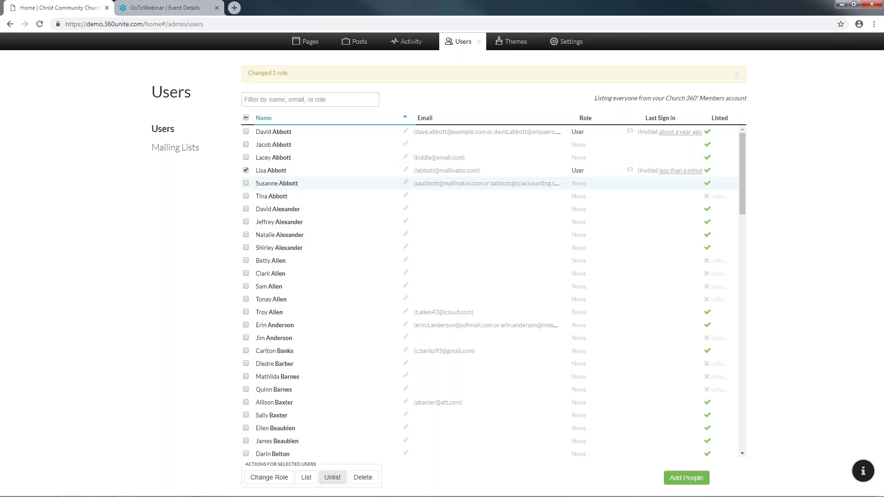
left_click(331, 478)
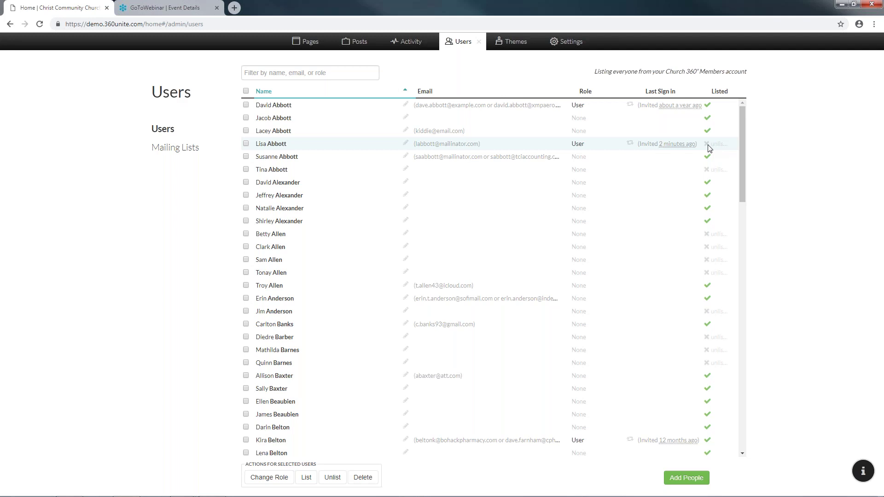
left_click(315, 479)
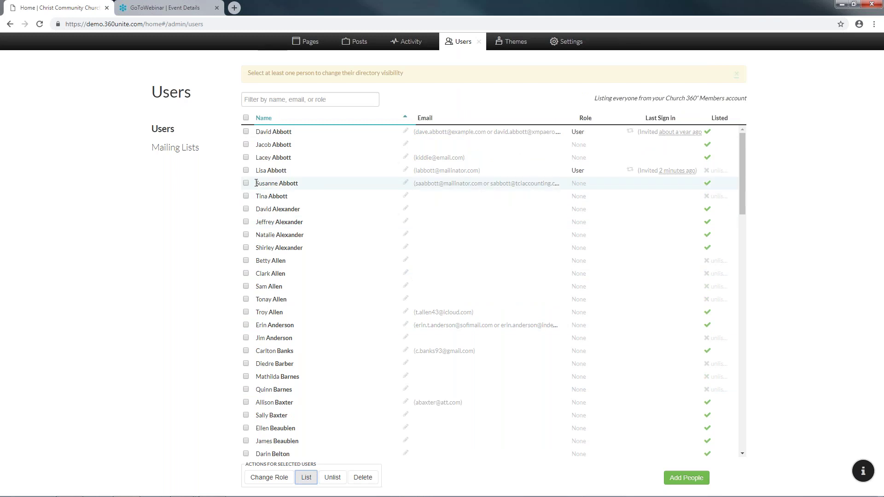
left_click(246, 171)
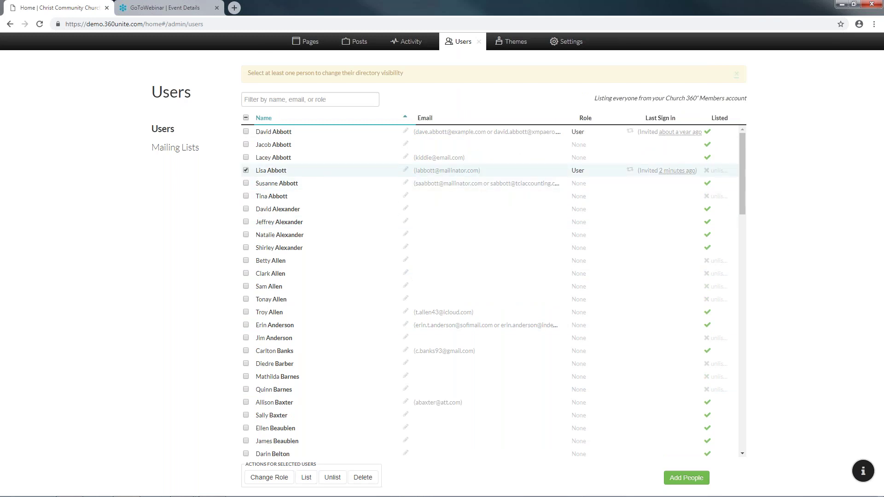
left_click(306, 478)
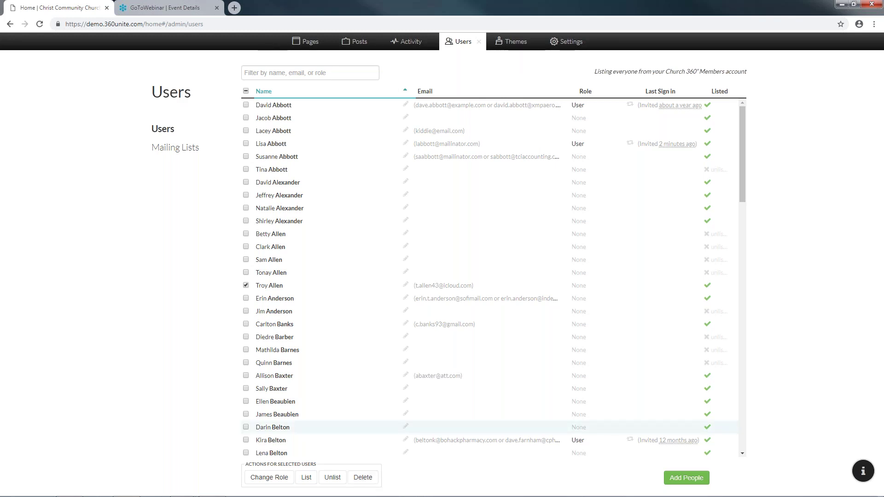
Step: Show the Integration settings with the sync token and 'demo' subdomain, then open the Start menu
left_click(571, 42)
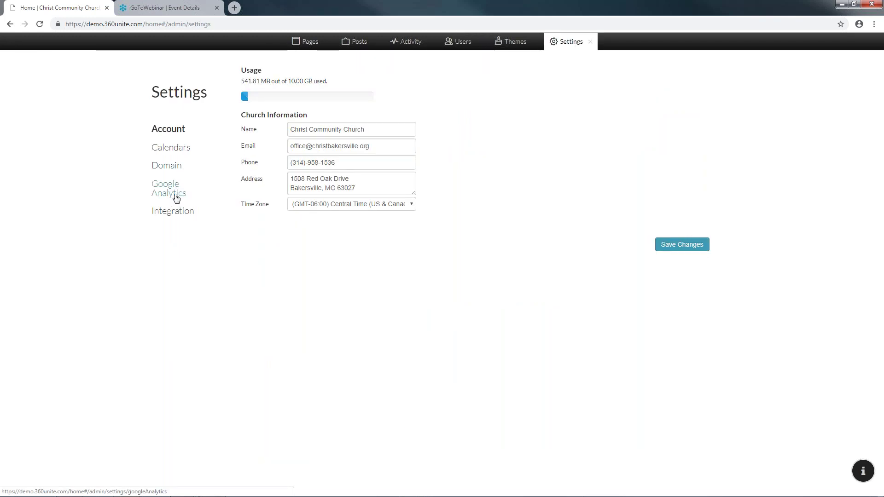
left_click(182, 210)
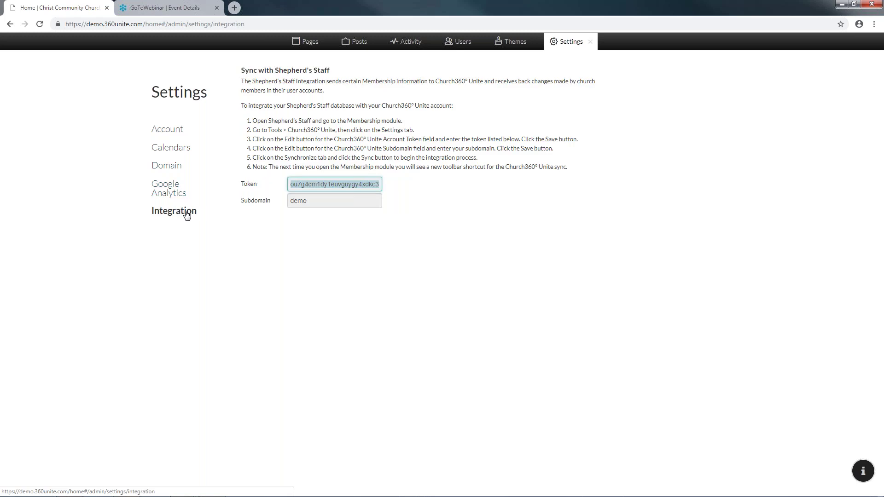
mouse_move(241, 483)
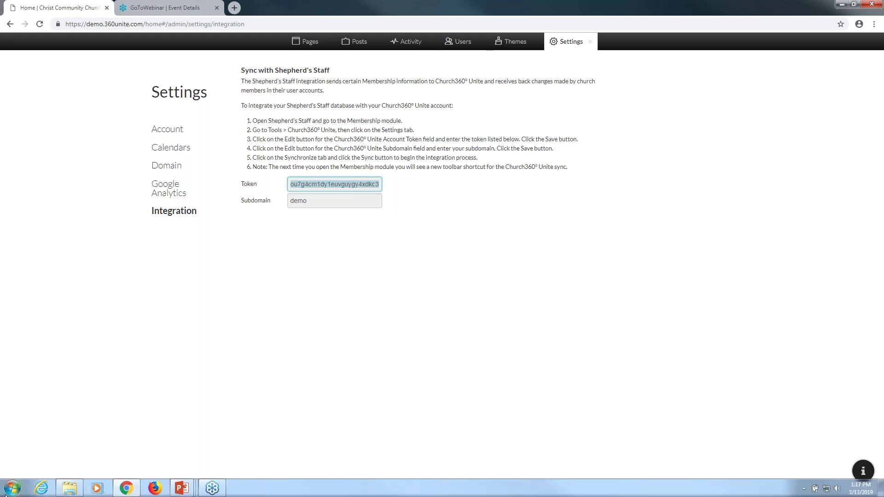
left_click(12, 488)
Step: Launch Shepherd's Staff and log in as sysadmin with the account password
left_click(42, 325)
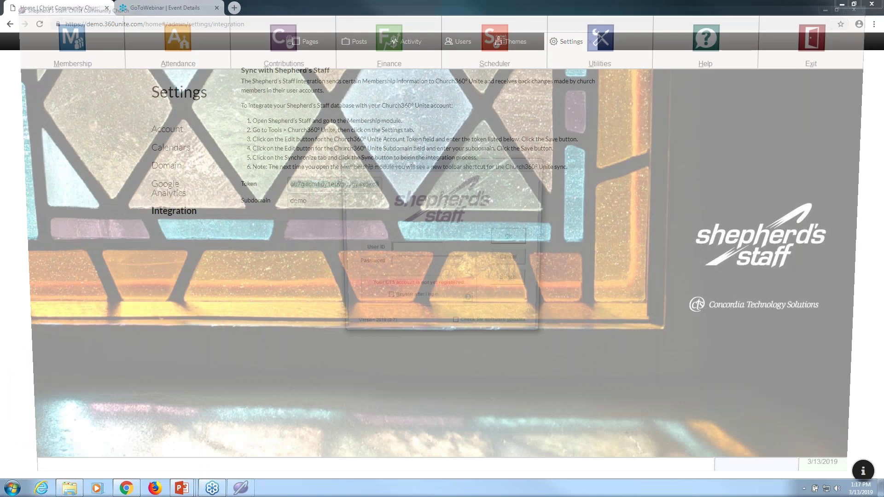
type("sys")
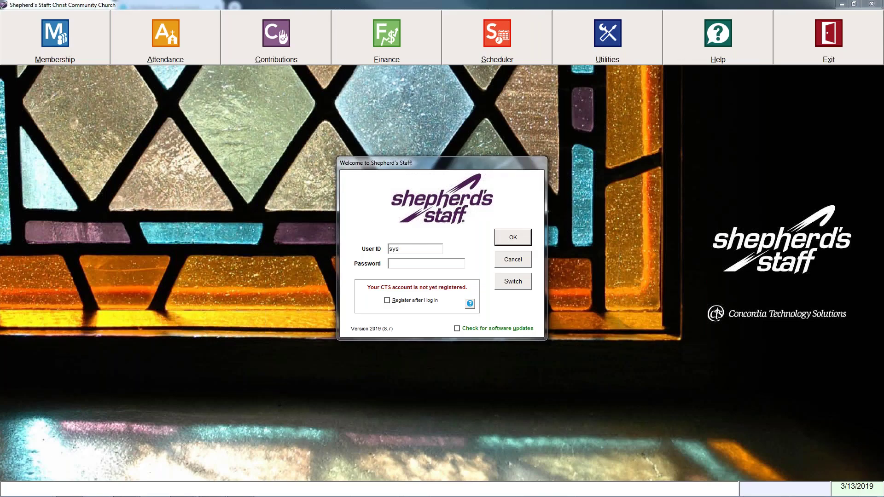
type("admin")
key("Tab")
type("********")
key("Return")
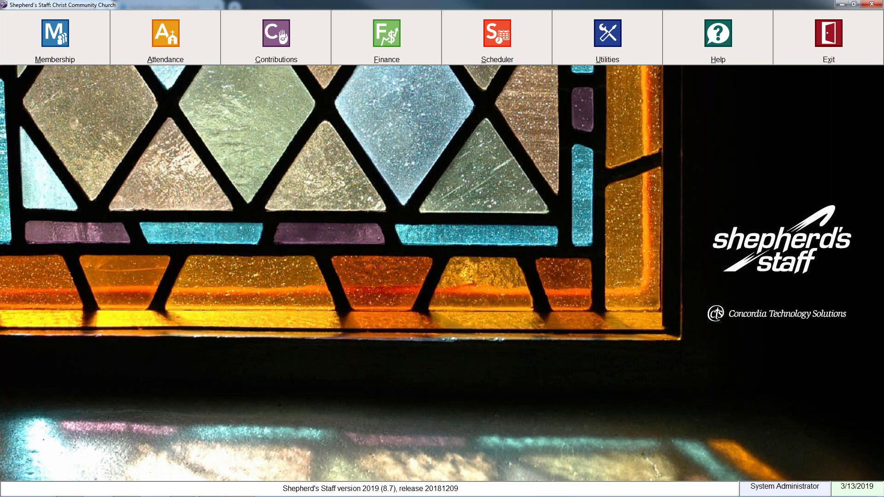
Step: Open Utilities > Settings on the Web tab with the Church360 Unite token and subdomain fields
left_click(616, 66)
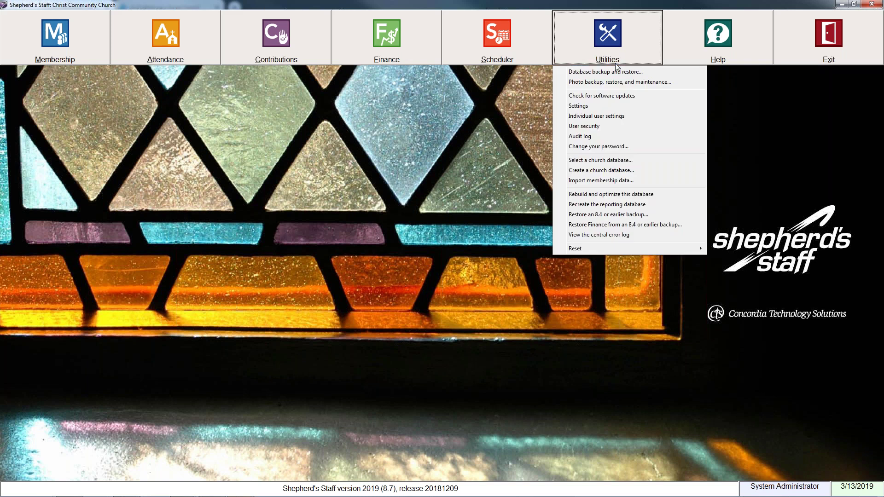
left_click(605, 107)
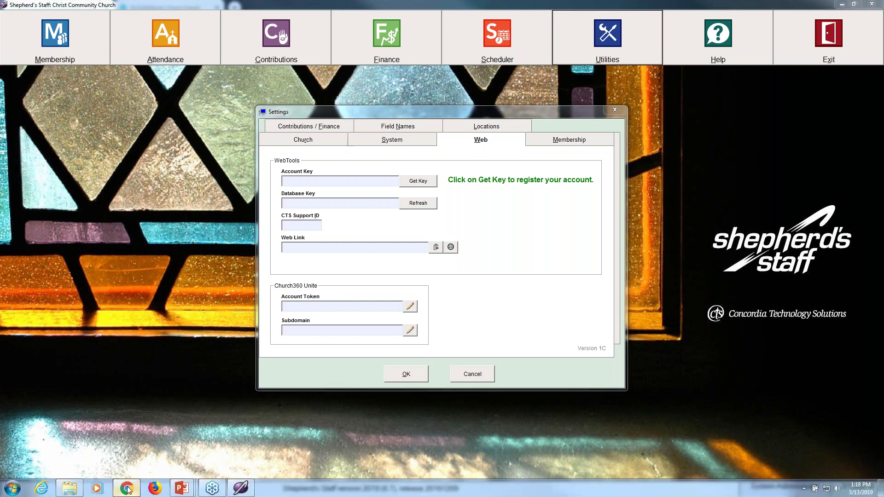
left_click(125, 489)
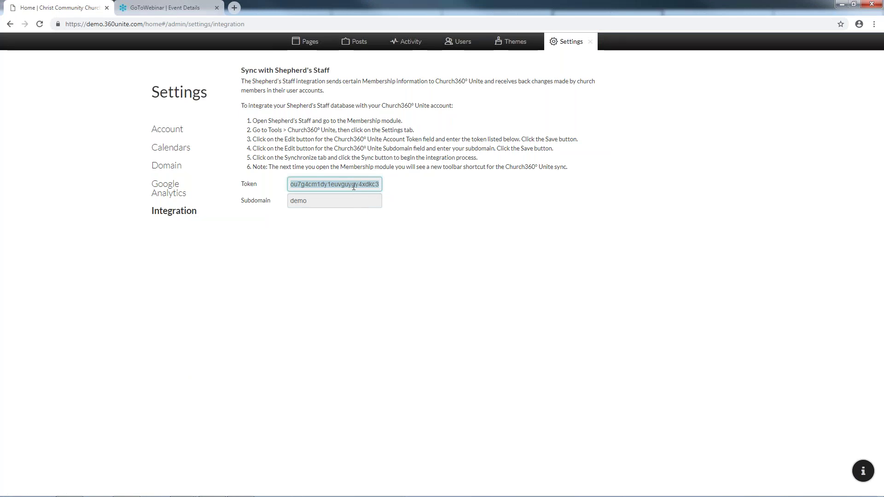
Step: Fill the Account Token and Subdomain fields from the browser's integration page and accept with OK
left_click(867, 9)
left_click(410, 307)
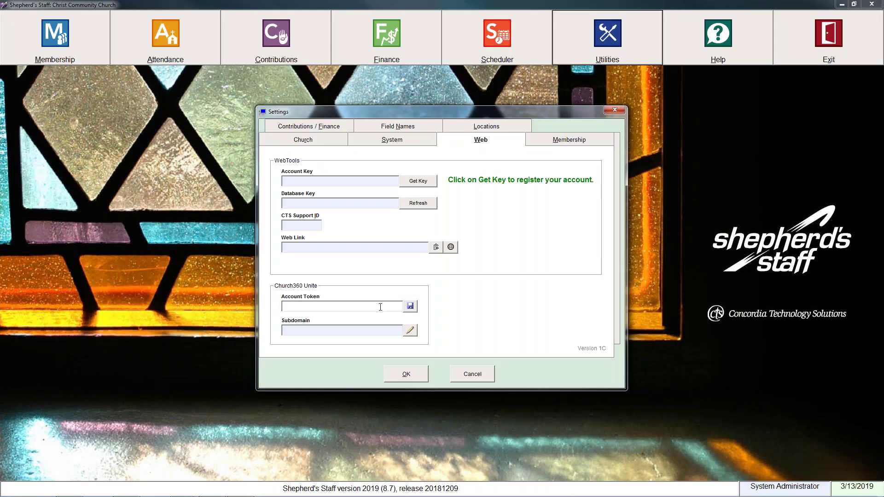
left_click(410, 306)
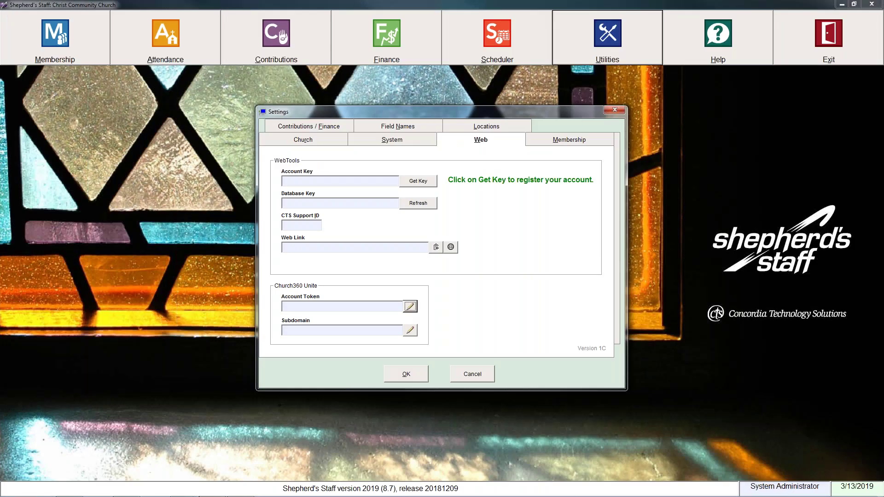
mouse_move(181, 488)
left_click(129, 488)
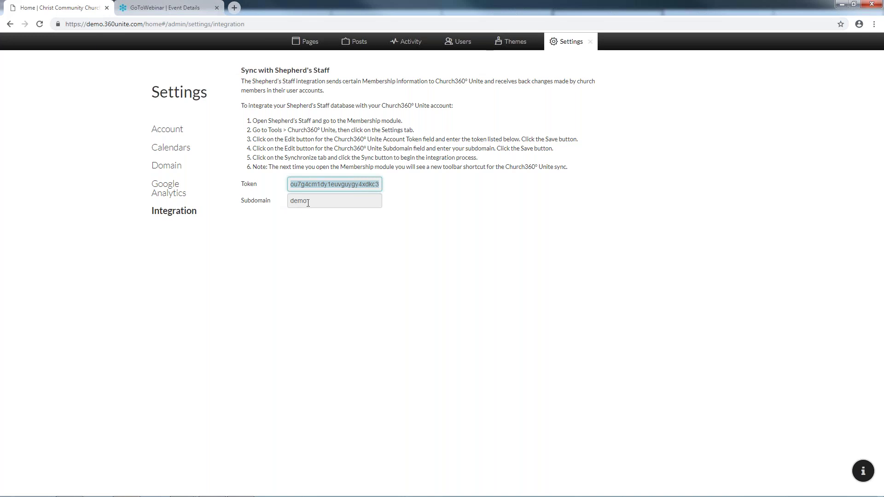
left_click(842, 4)
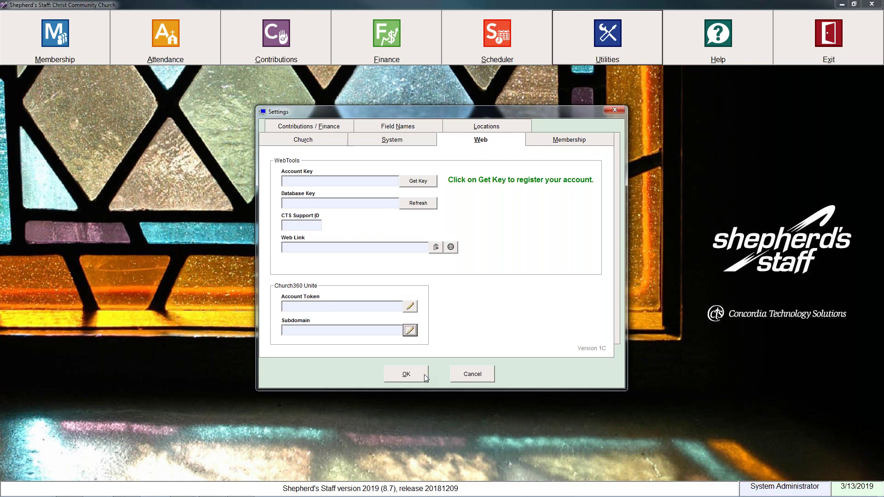
left_click(424, 374)
Step: Decline CTS registration, enter Membership, and close the dashboard, helper and household panels
left_click(525, 285)
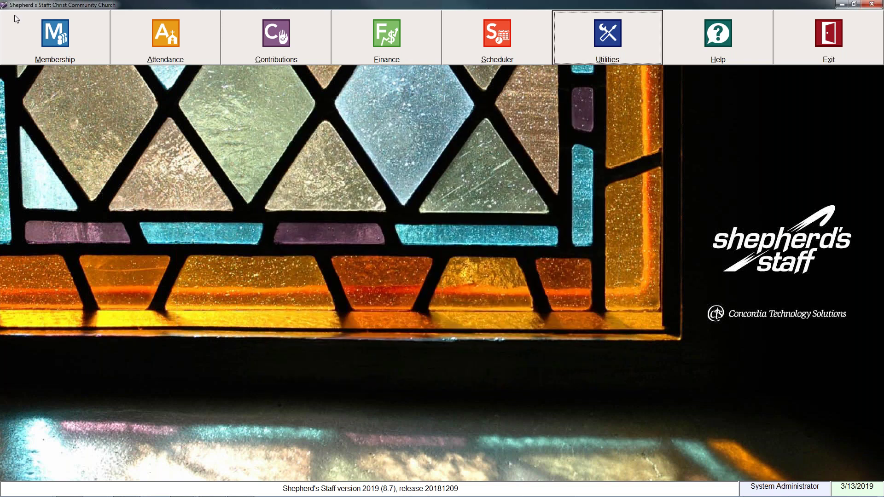
left_click(55, 41)
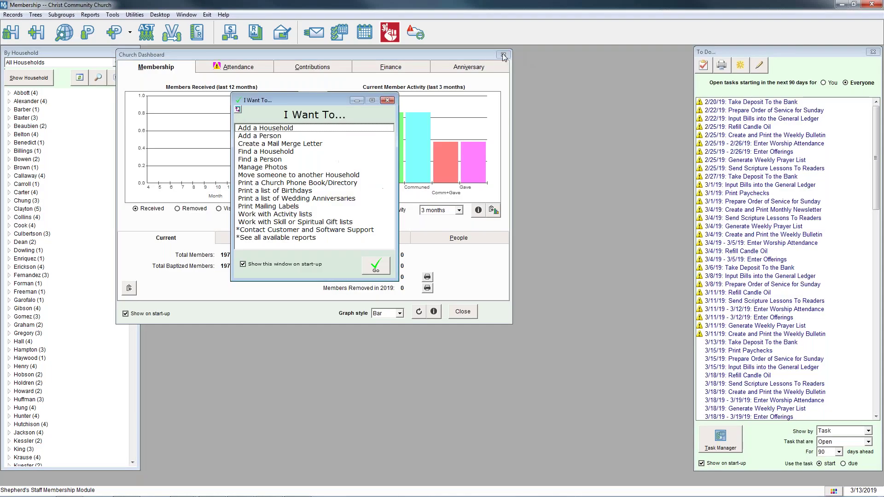
left_click(505, 54)
left_click(387, 101)
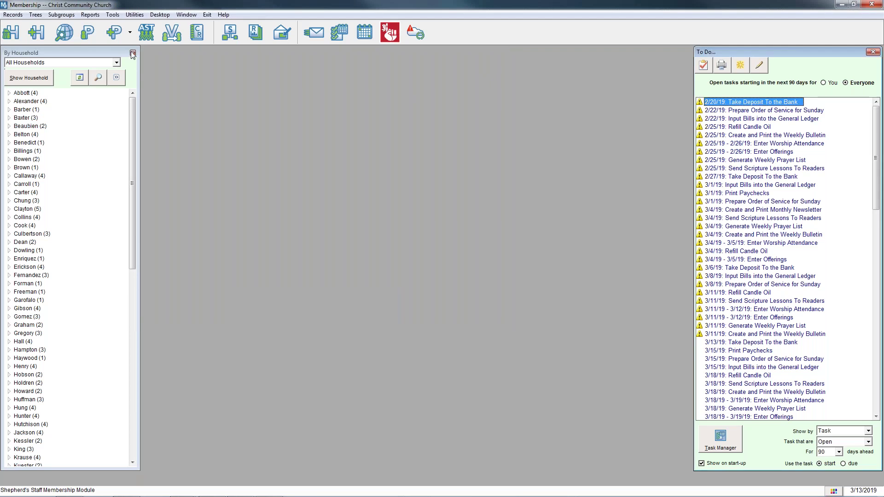
left_click(133, 52)
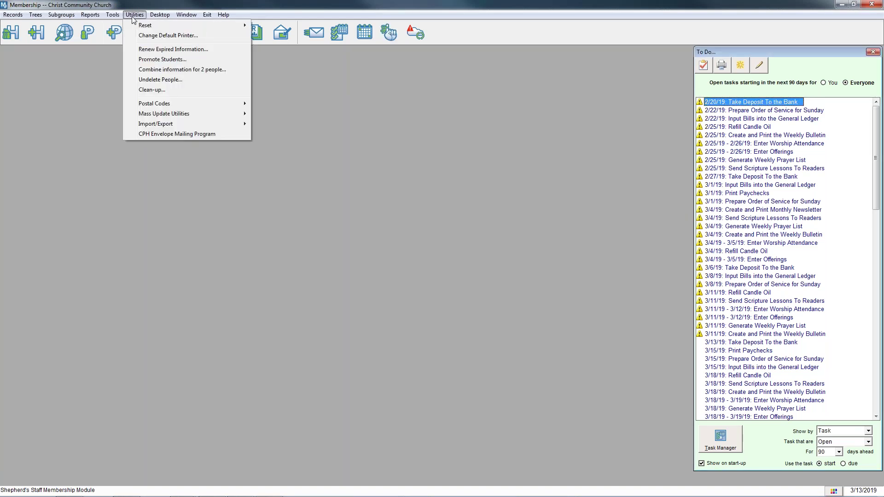
Step: Review the Church360 Unite dialog's Settings and Synchronize tabs, then close it and the To Do list
mouse_move(118, 17)
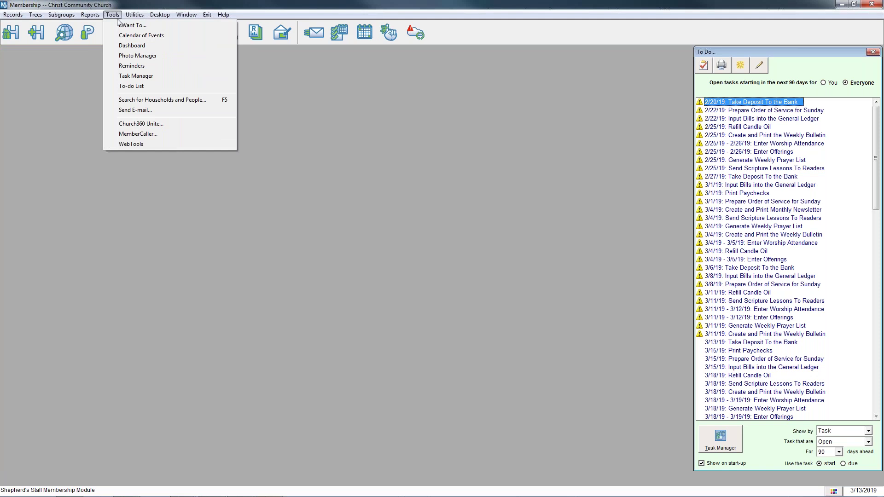
left_click(130, 123)
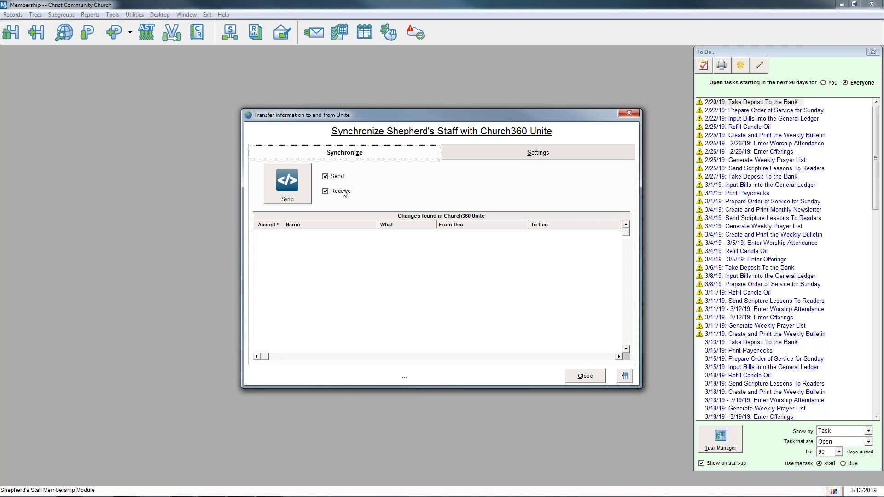
left_click(462, 149)
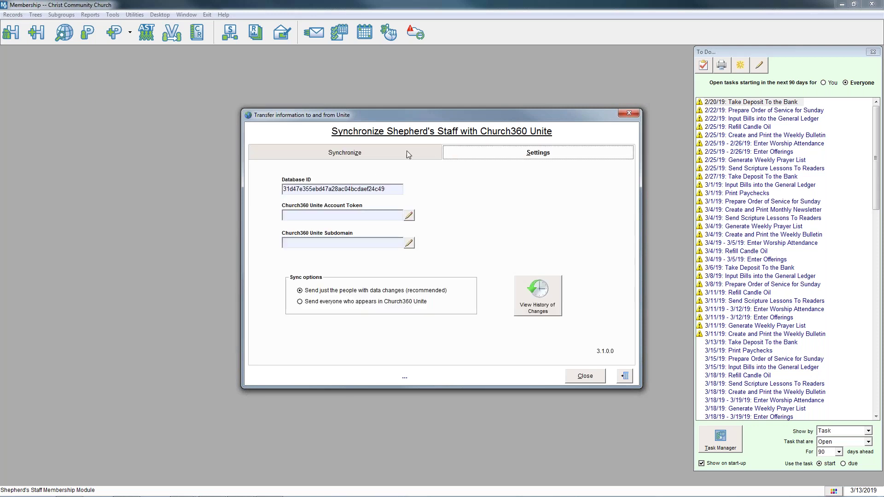
left_click(407, 151)
left_click(629, 113)
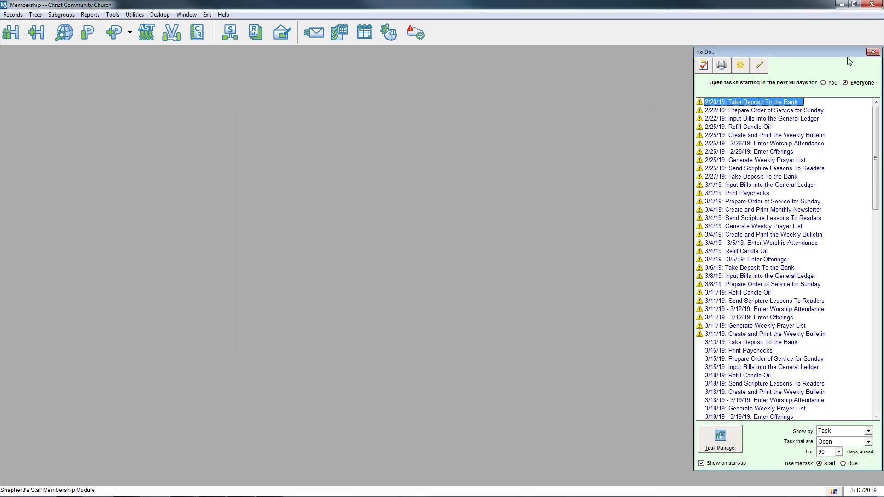
left_click(872, 51)
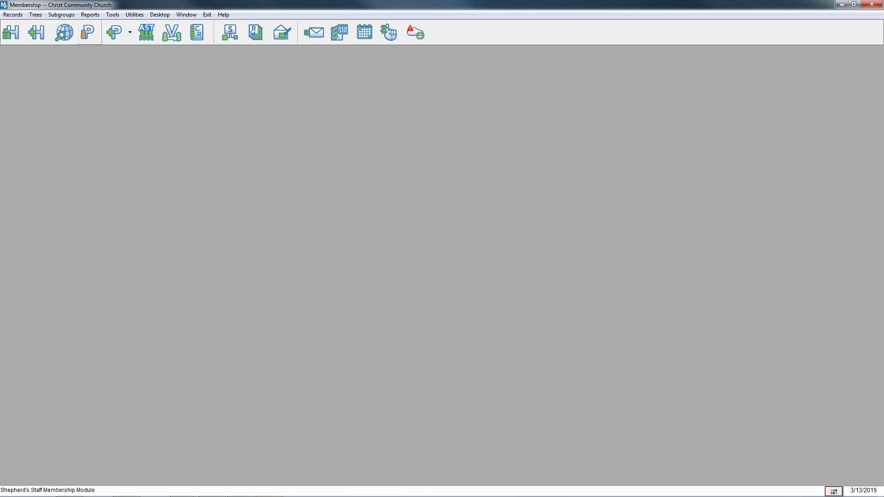
Step: Show the People list, scroll right to the Unite columns, and edit the selected member
left_click(87, 33)
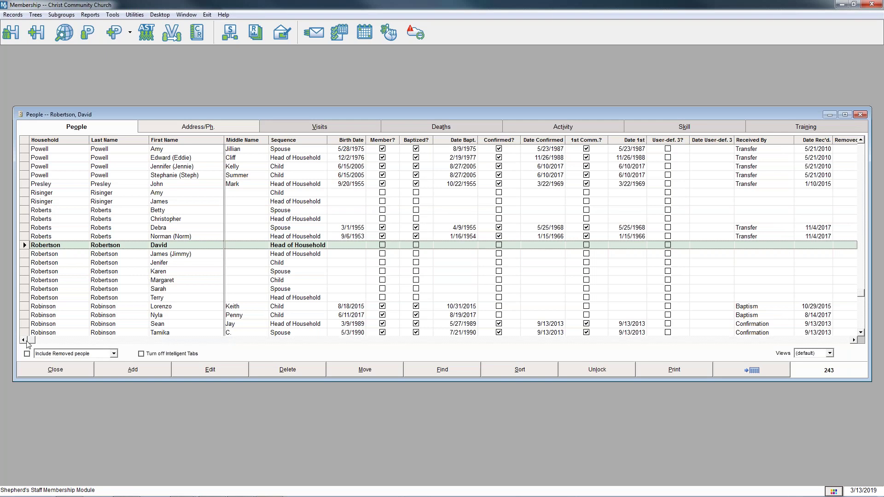
left_click_drag(31, 343, 849, 346)
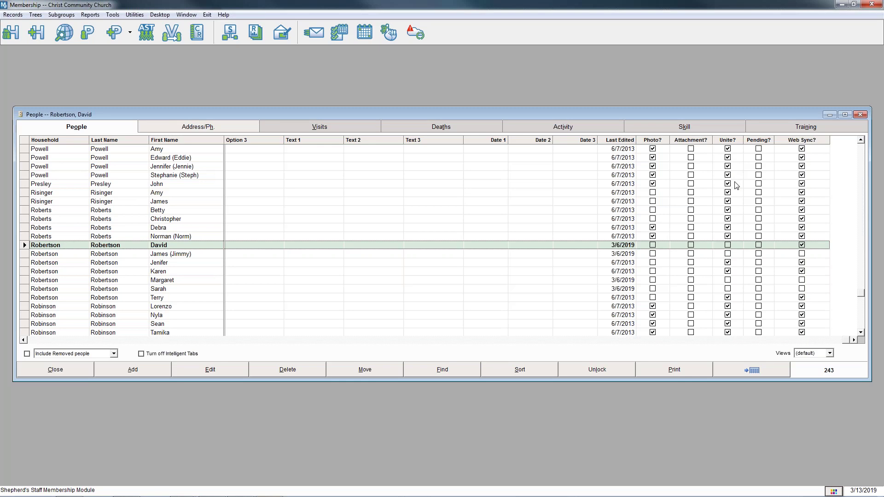
left_click(199, 370)
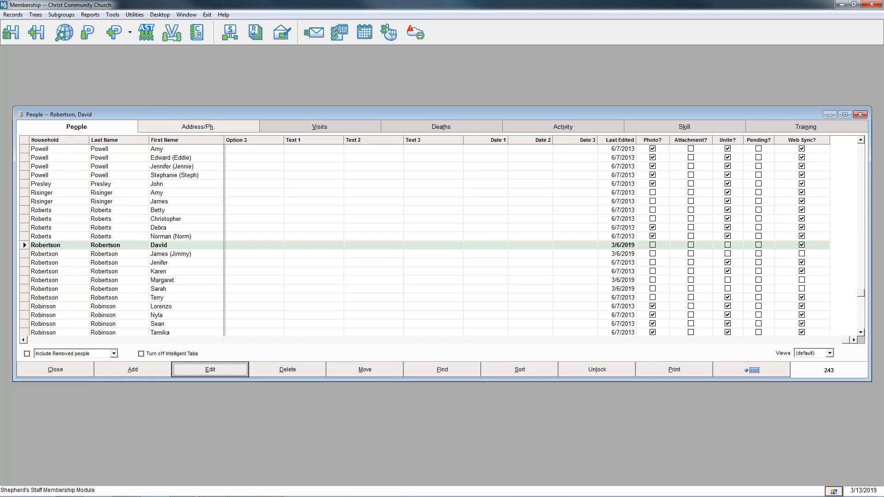
left_click(96, 254)
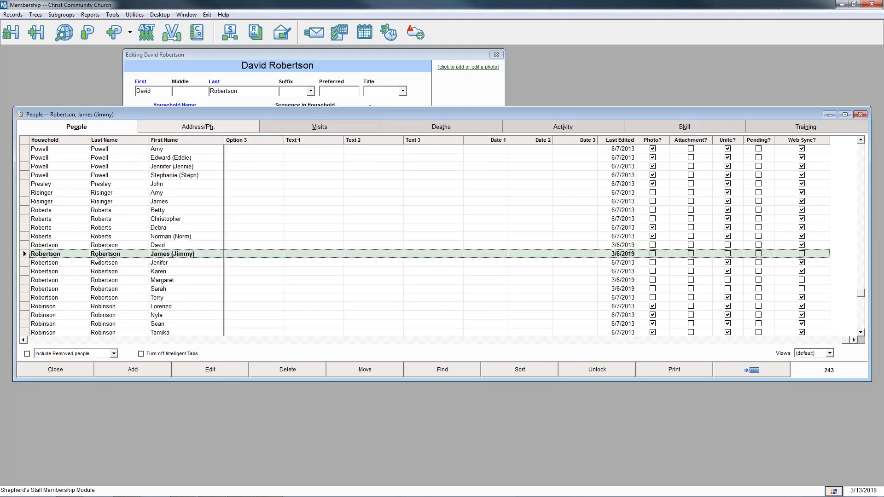
Step: Close the member's Editing window and answer No to discard the Unite visibility change
left_click(316, 57)
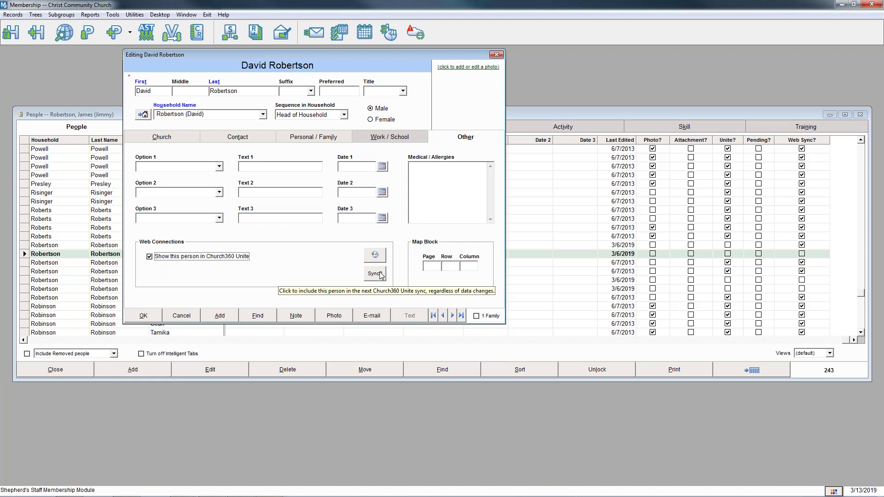
left_click(495, 55)
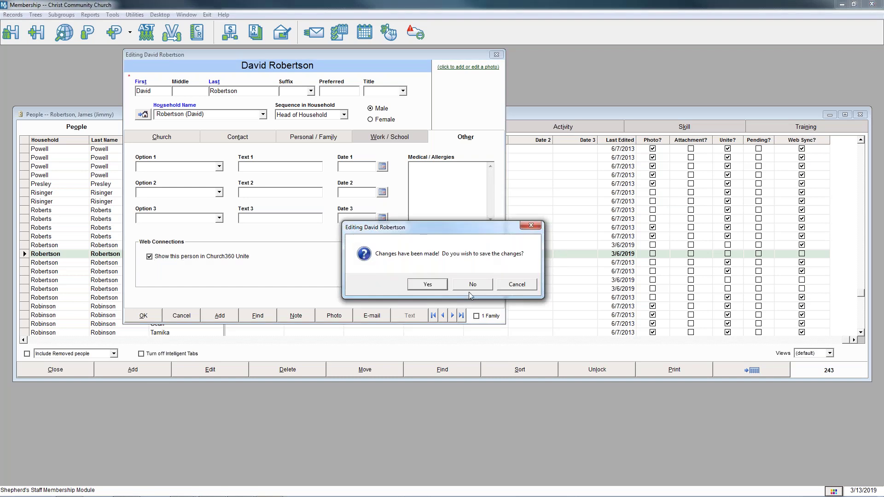
left_click(472, 284)
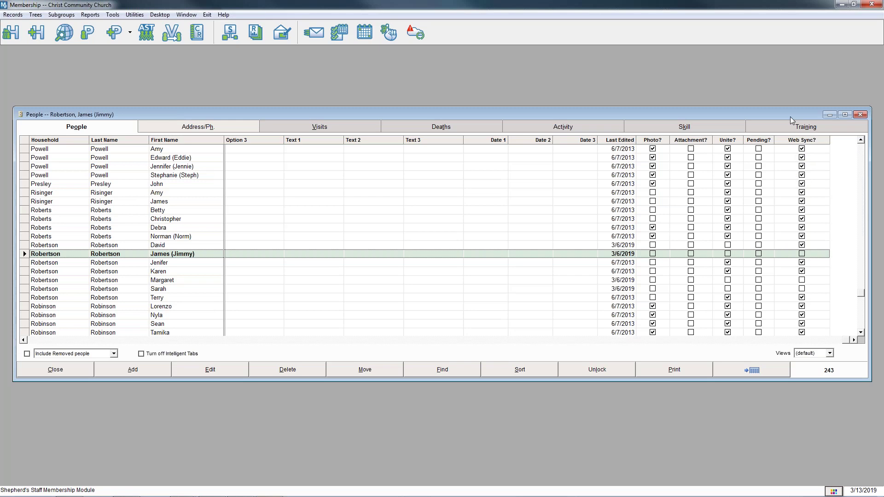
Step: Close the People list and bring up the Church360 Unite sync window from Tools
left_click_drag(793, 116, 766, 116)
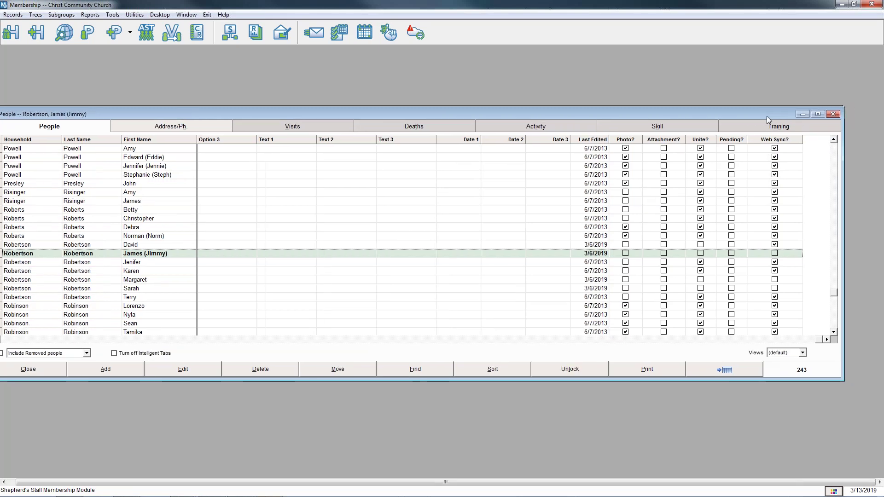
left_click(835, 114)
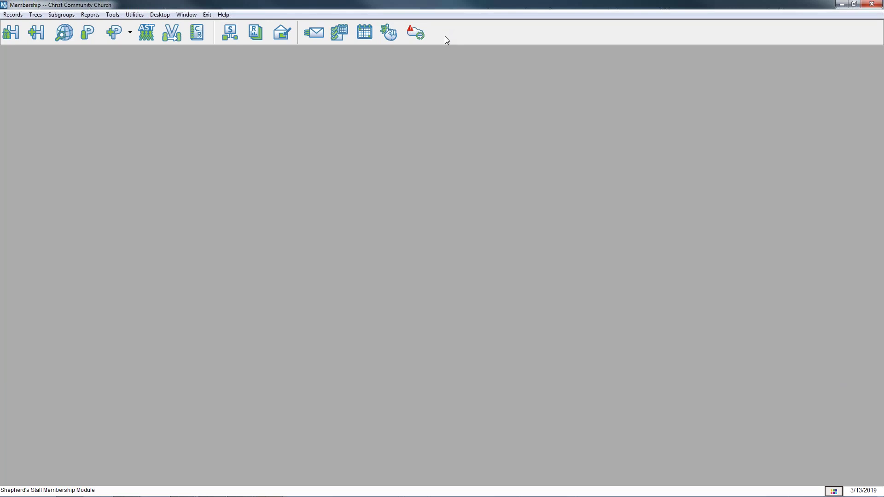
left_click(134, 15)
mouse_move(121, 15)
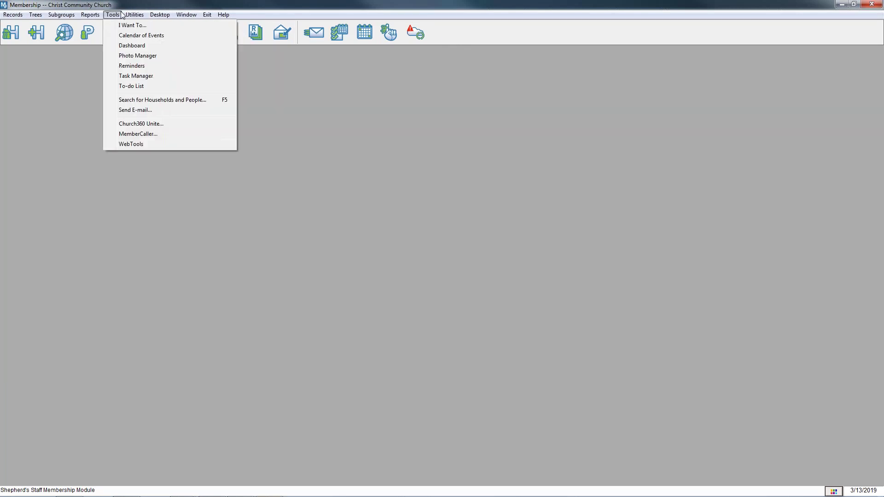
left_click(141, 125)
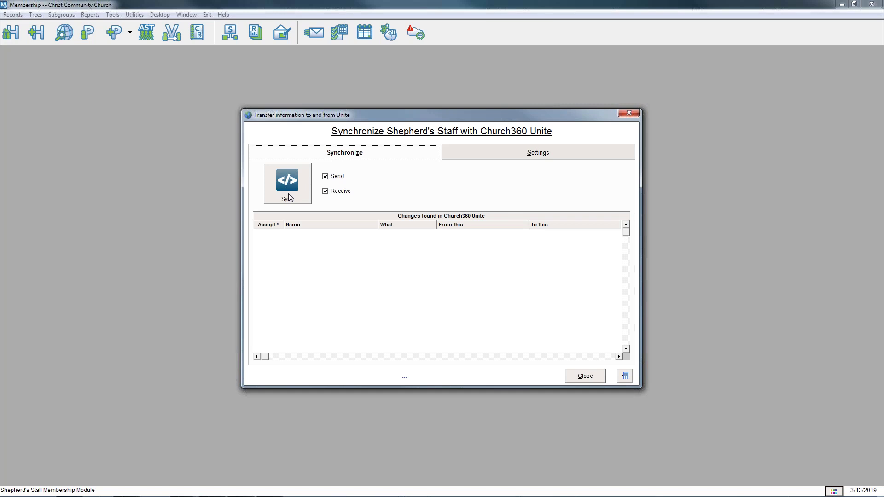
Step: Check the Settings and Synchronize tabs, then close the dialog and exit Membership
left_click(544, 159)
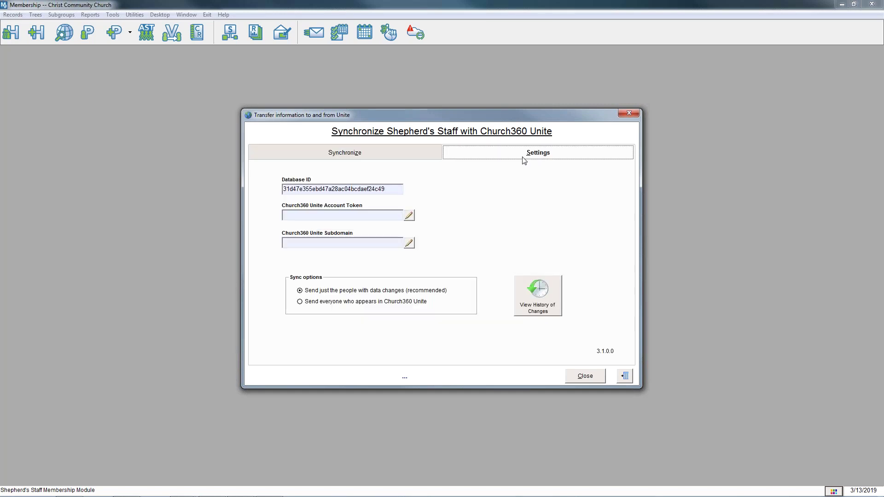
left_click(416, 151)
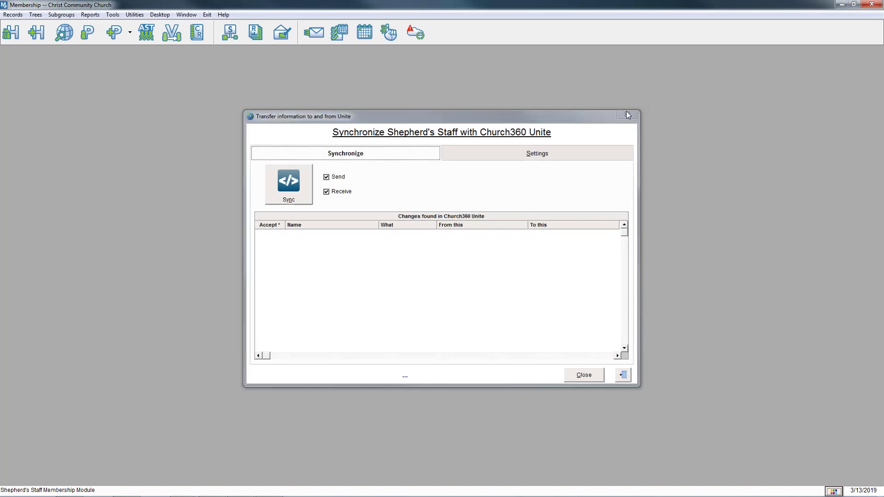
left_click(625, 115)
left_click(872, 4)
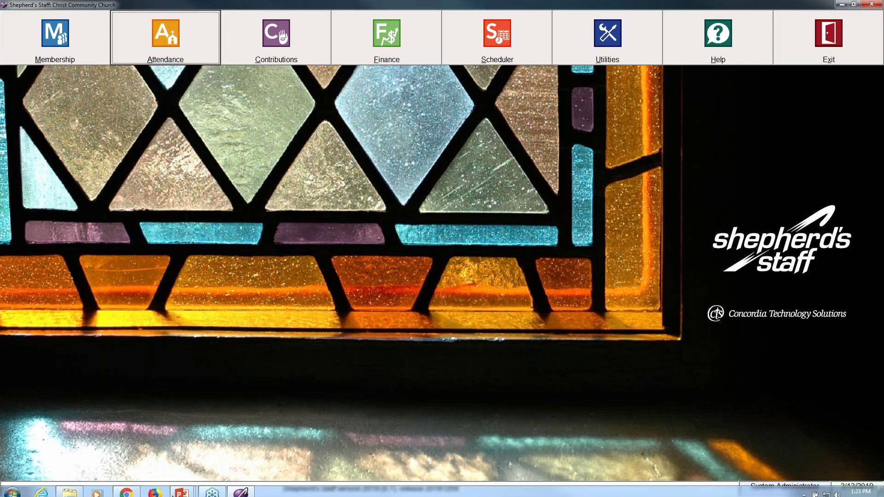
left_click(138, 488)
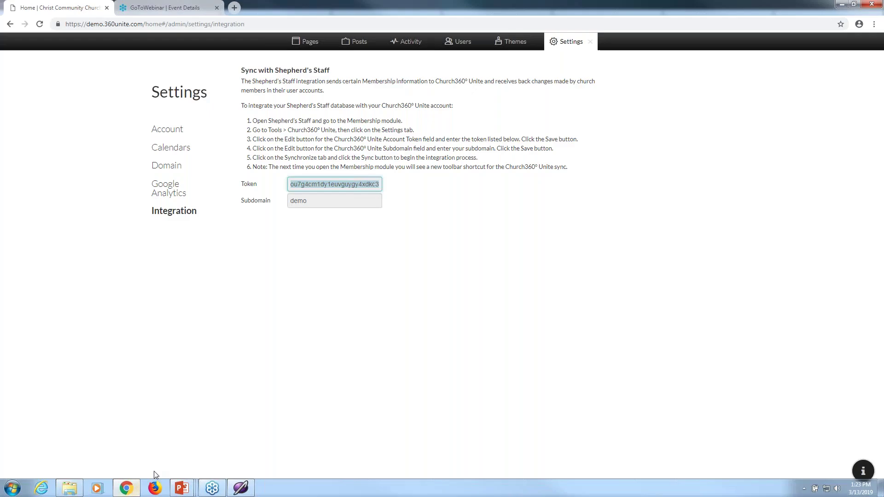
Step: Go to the Users page and start adding a new person
left_click(453, 46)
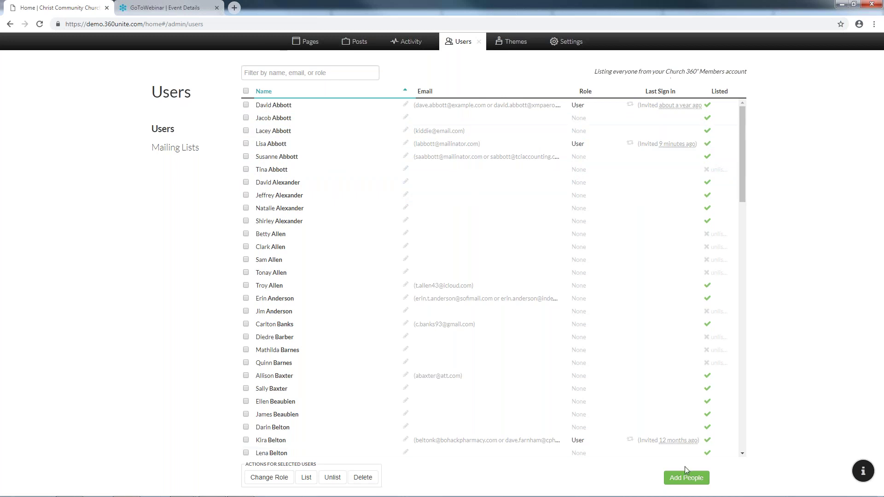
left_click(685, 477)
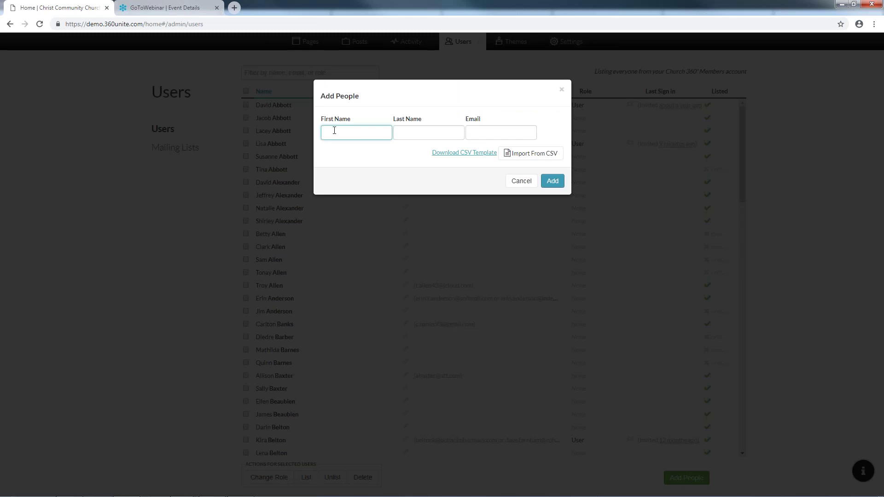
Step: Enter a person's first name, last name and e-mail, then download and open the CSV template in Excel
key("Tab")
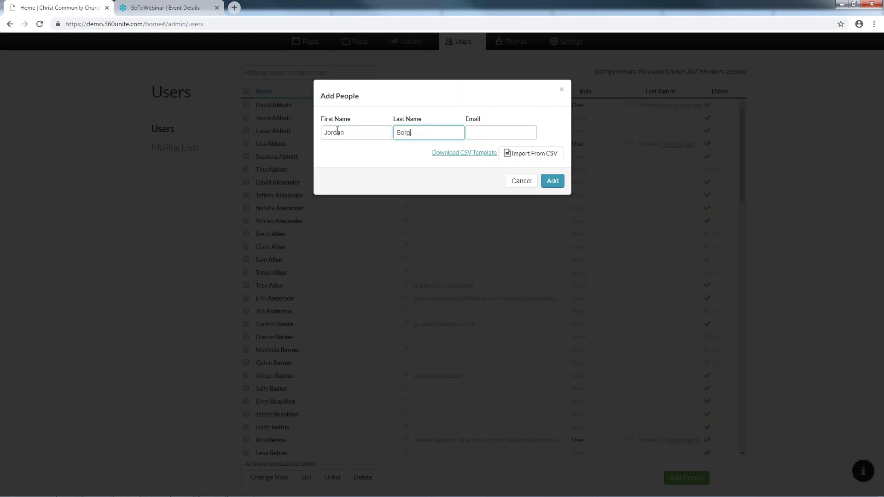
key("Tab")
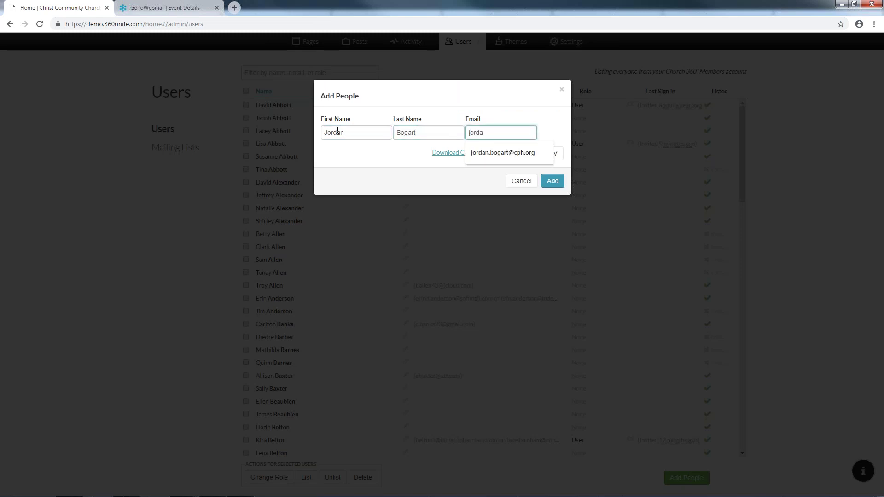
left_click(555, 130)
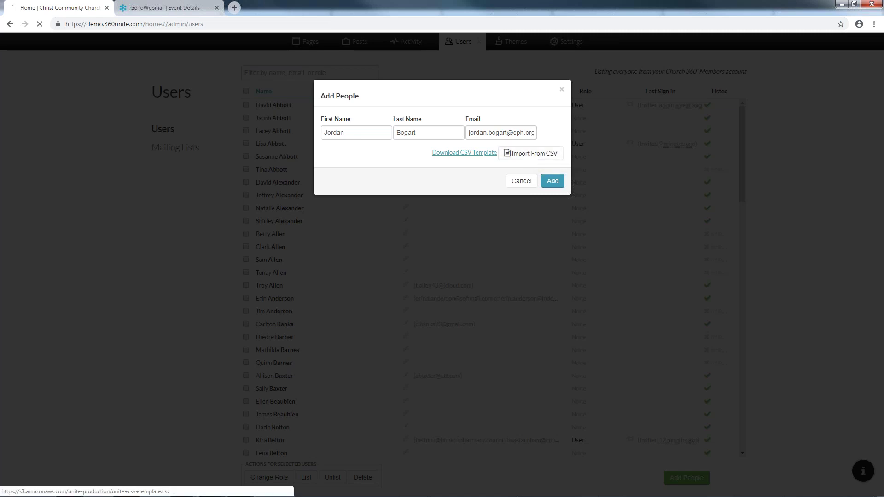
left_click(464, 152)
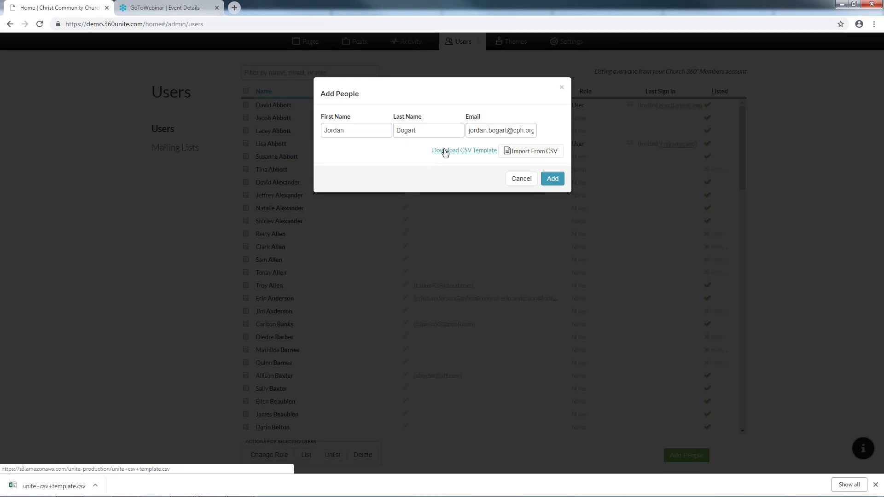
left_click(86, 491)
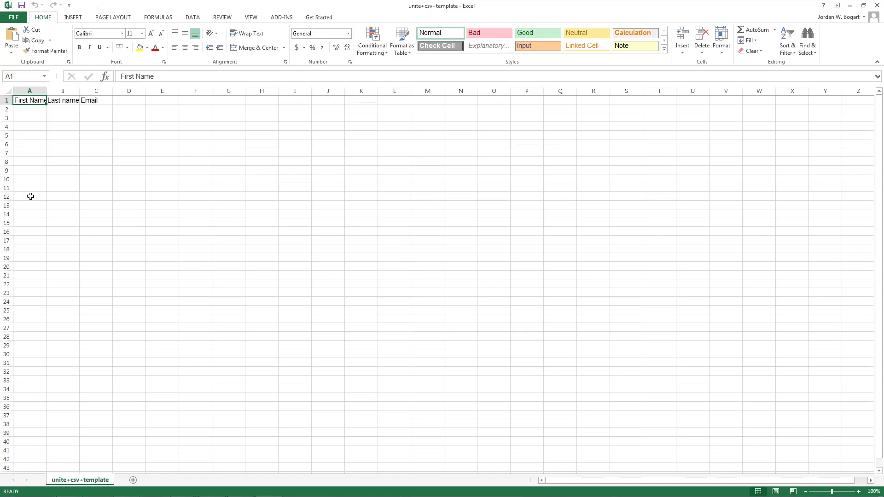
left_click(9, 90)
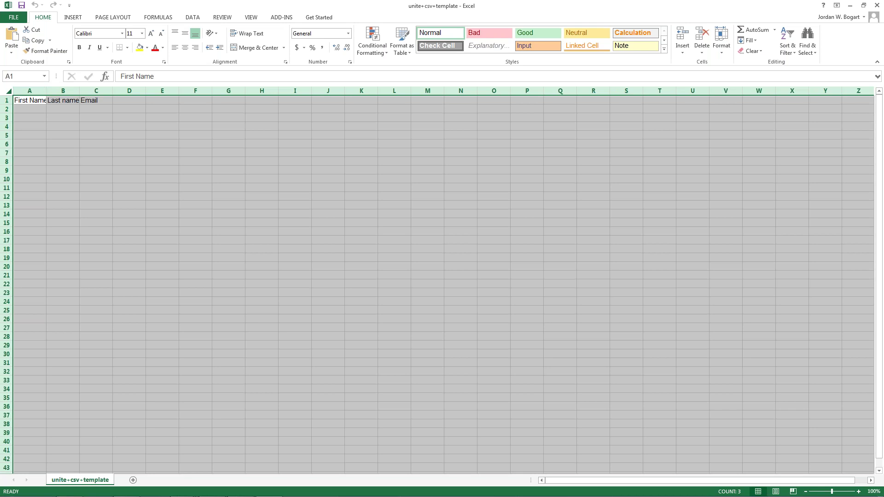
double_click(46, 90)
left_click(34, 108)
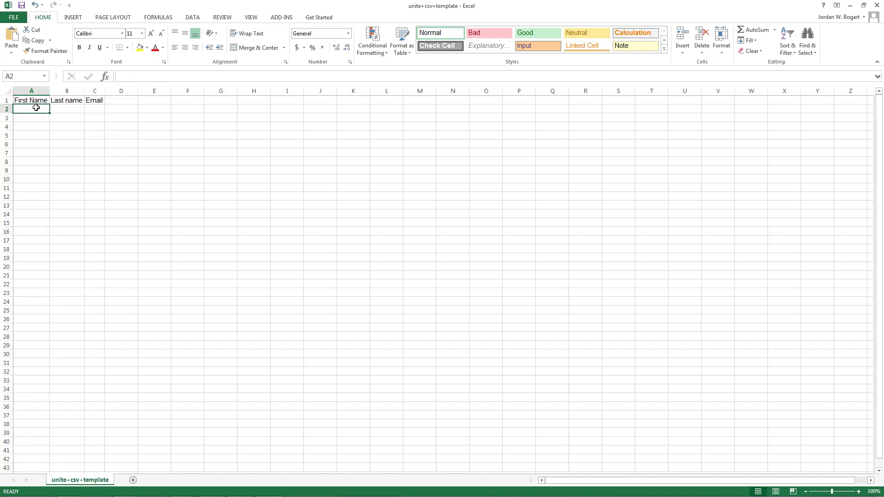
left_click(67, 107)
left_click(93, 108)
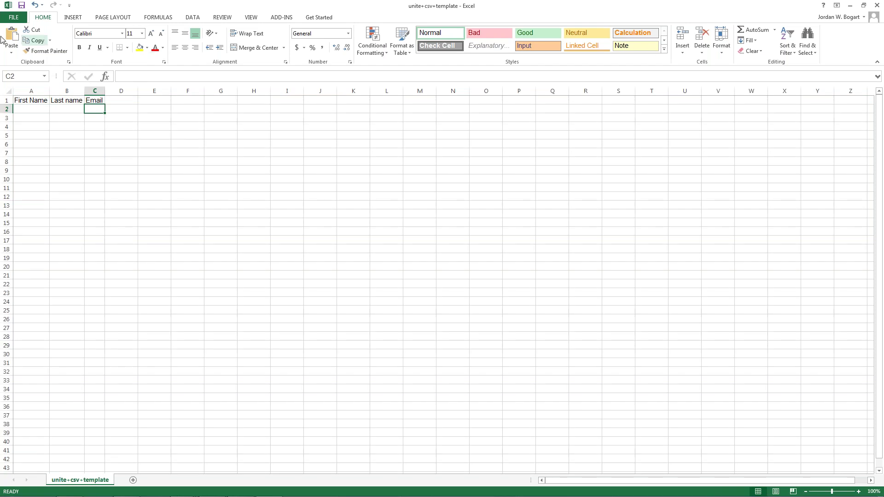
left_click(31, 110)
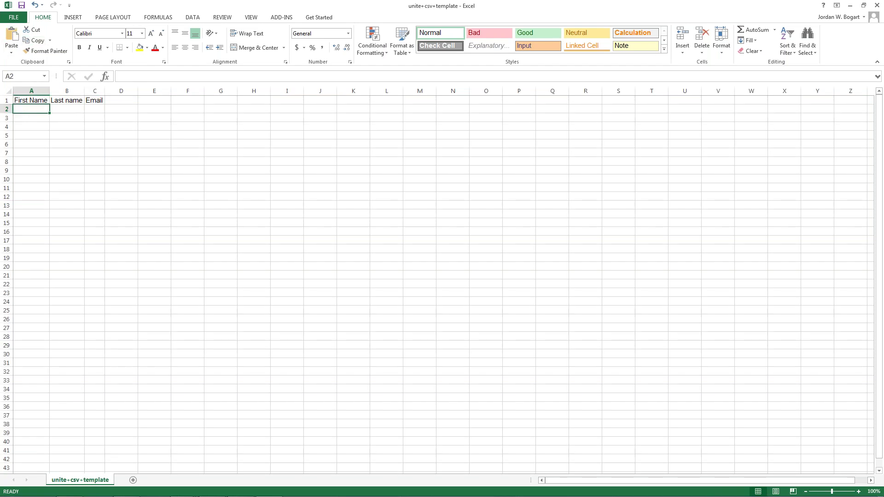
type("TEST")
key("Tab")
type("TEST")
key("Tab")
type("test")
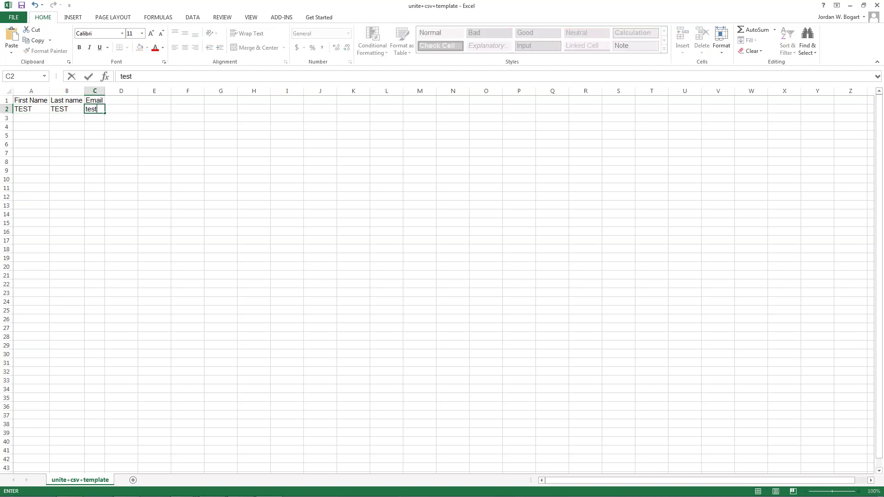
type("@test.com")
key("Return")
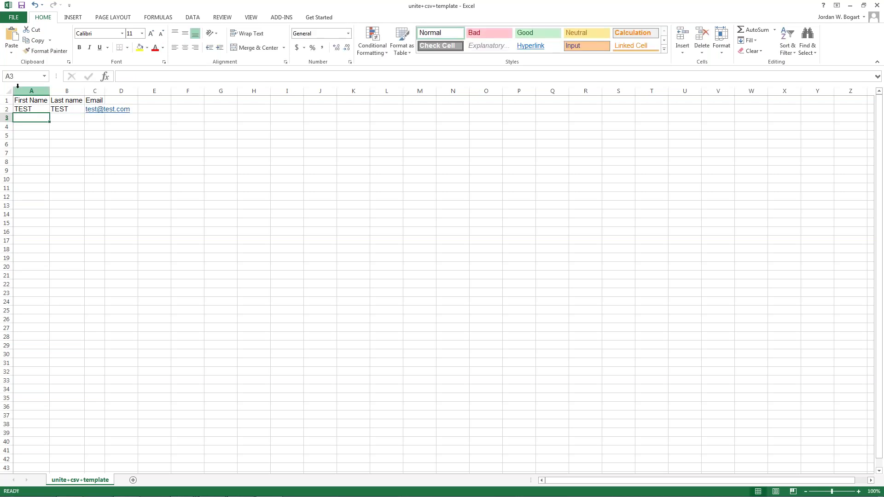
Step: Autofit the columns again and undo the stray edits in rows 2-4
left_click(9, 91)
double_click(49, 90)
left_click(40, 119)
key("Down")
type("test")
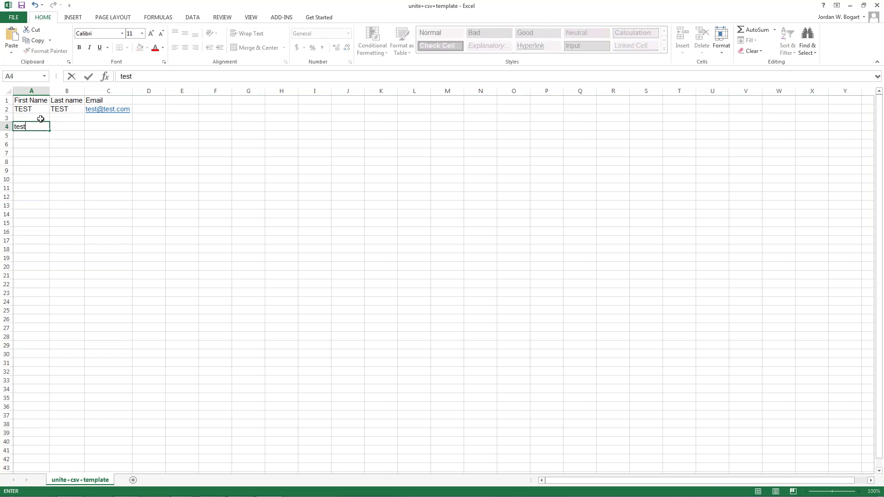
key("BackSpace")
key("BackSpace")
key("BackSpace")
key("BackSpace")
left_click(44, 117)
type("t")
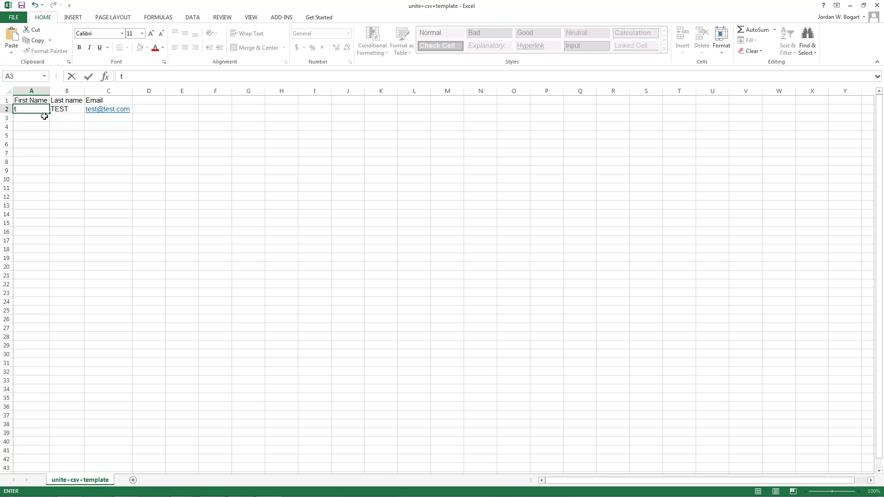
left_click(34, 6)
left_click(29, 118)
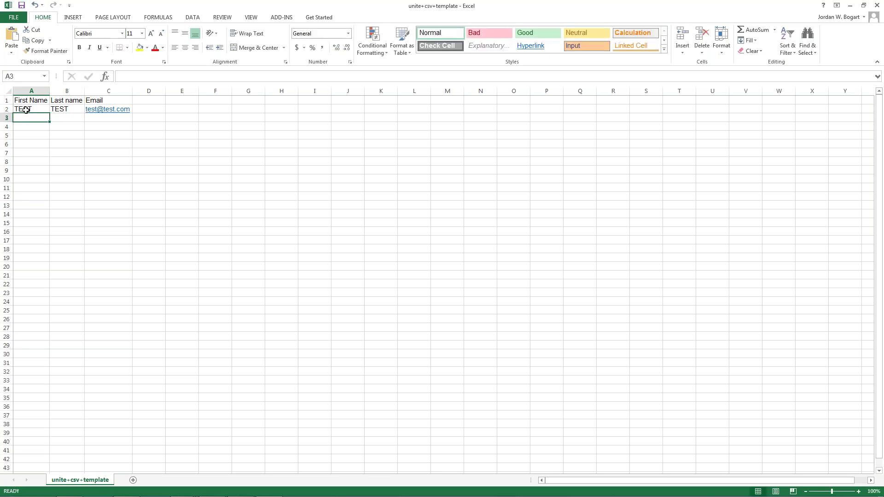
type("Test")
key("BackSpace")
key("BackSpace")
key("BackSpace")
type("EST1")
key("Tab")
type("Te")
key("BackSpace")
type("EST1")
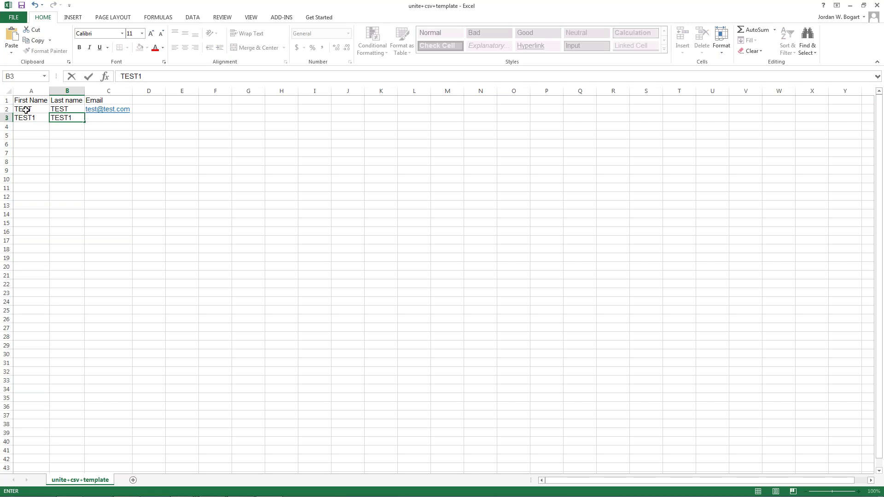
key("ctrl+Return")
key("Tab")
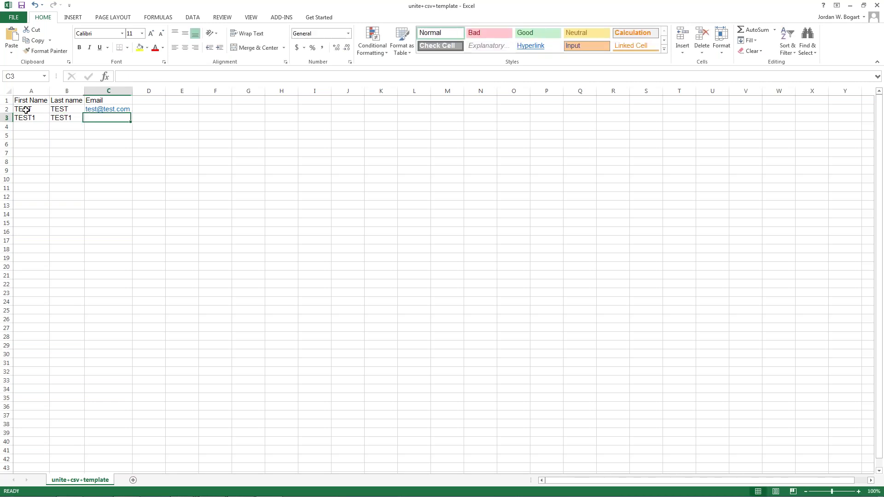
type("test1@test.com")
key("ctrl+Return")
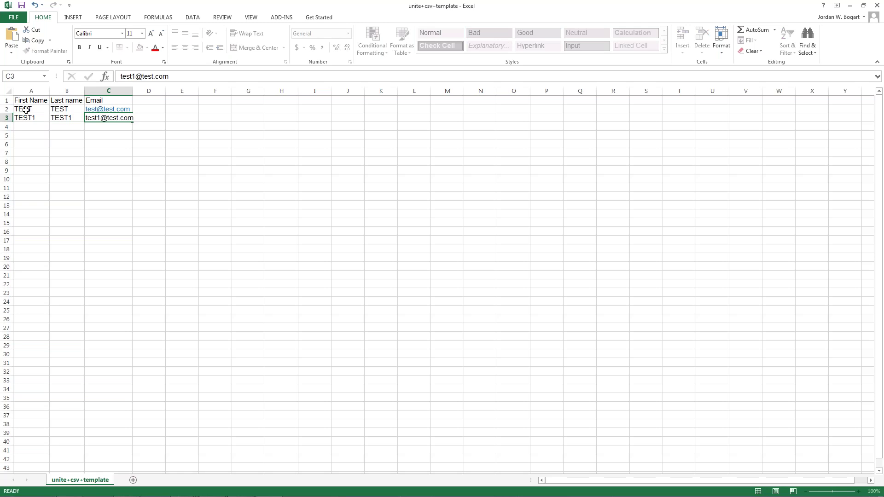
key("Return")
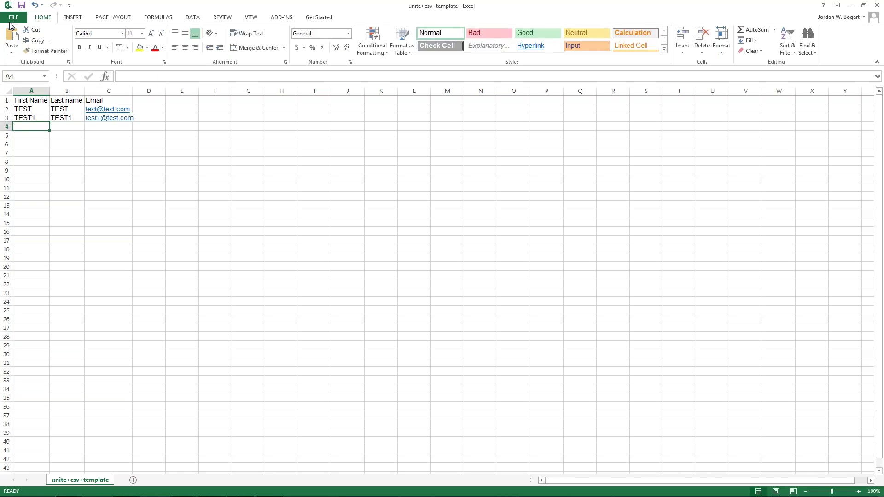
Step: Save unite+csv+template to the Desktop as CSV (Comma delimited), then minimize Excel
left_click(11, 20)
left_click(32, 108)
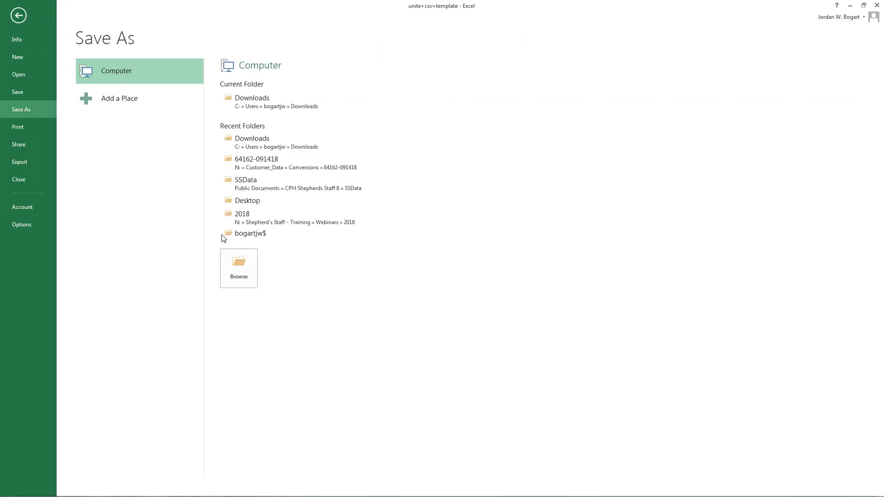
left_click(239, 268)
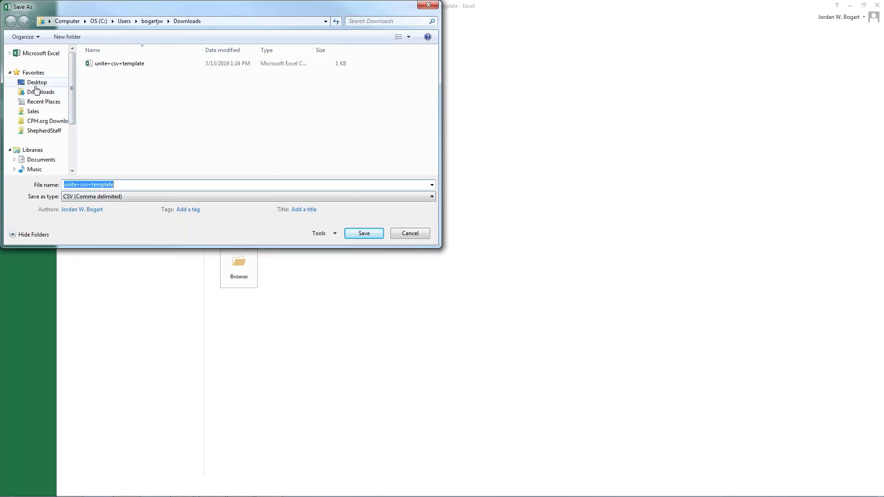
left_click(36, 84)
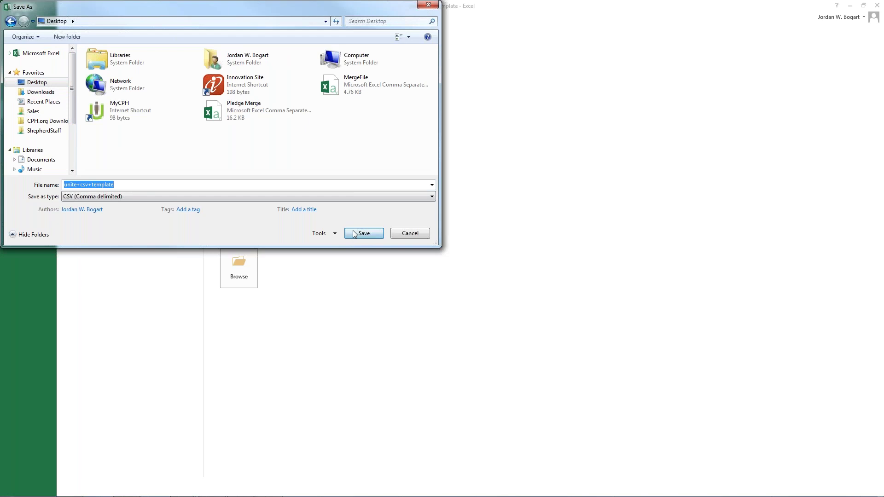
left_click(363, 233)
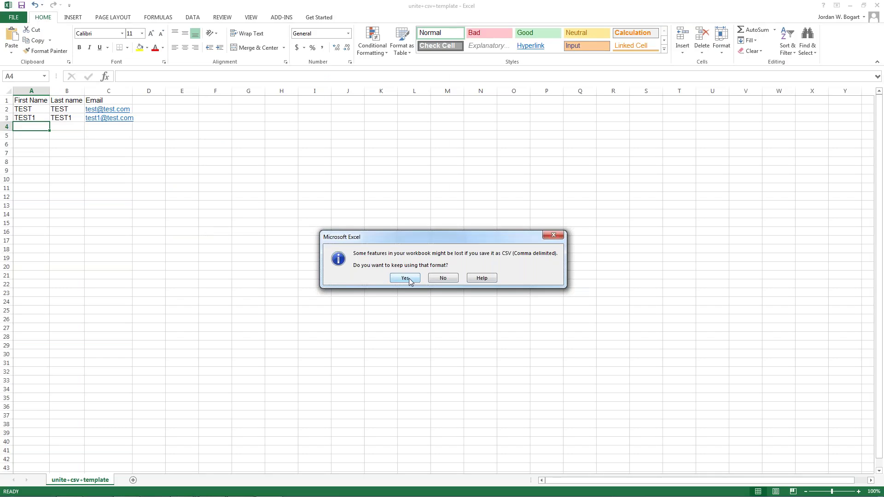
left_click(405, 278)
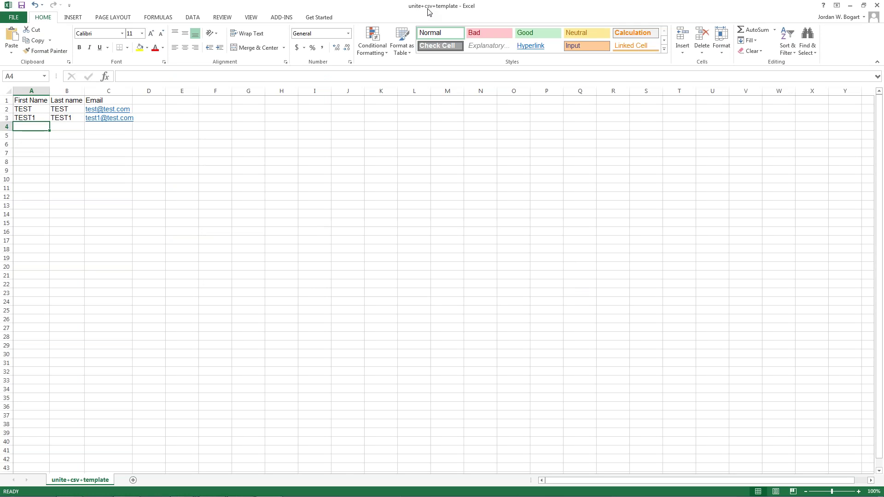
left_click(850, 5)
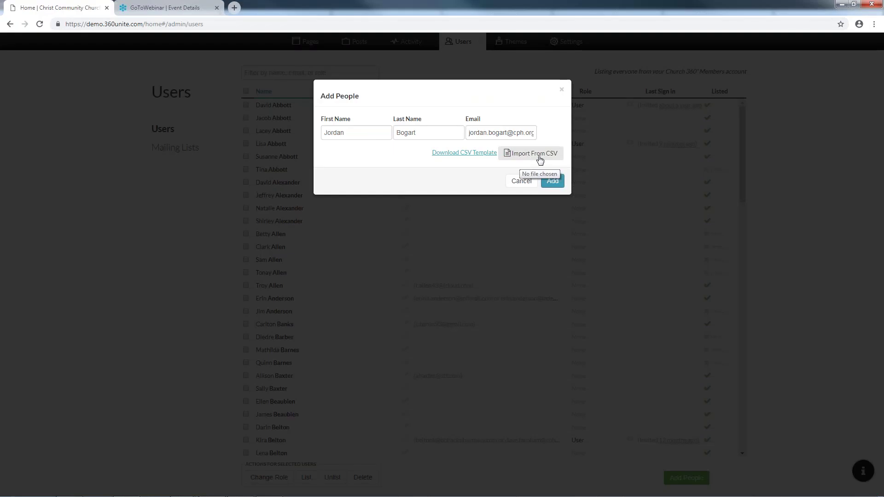
Step: Load unite+csv+template from the Desktop, cancel adding the two test people, and close Users
left_click(540, 159)
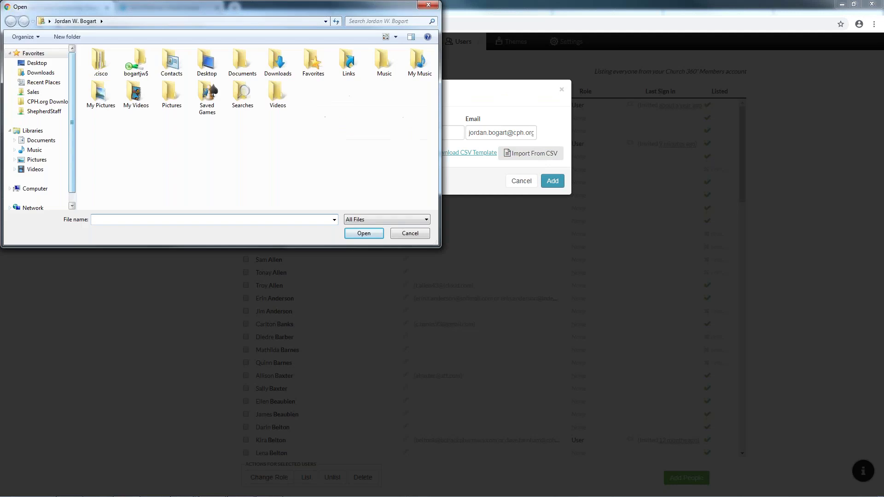
left_click(37, 62)
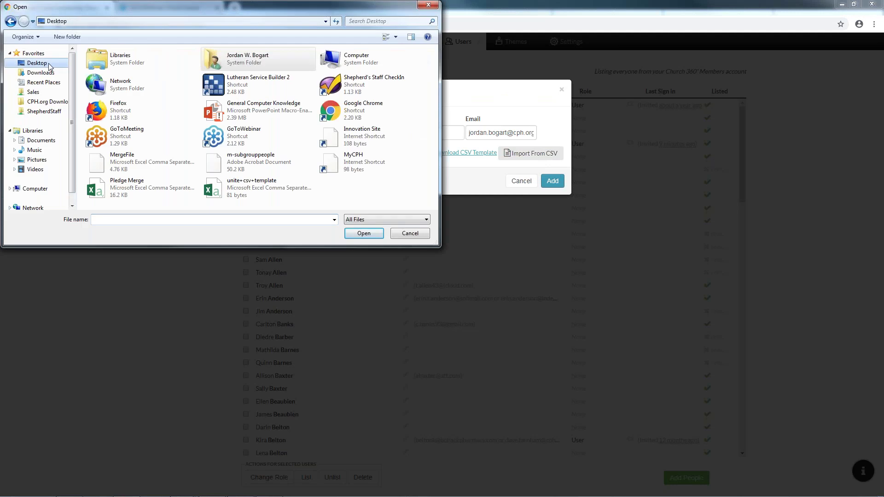
left_click(272, 199)
key("Return")
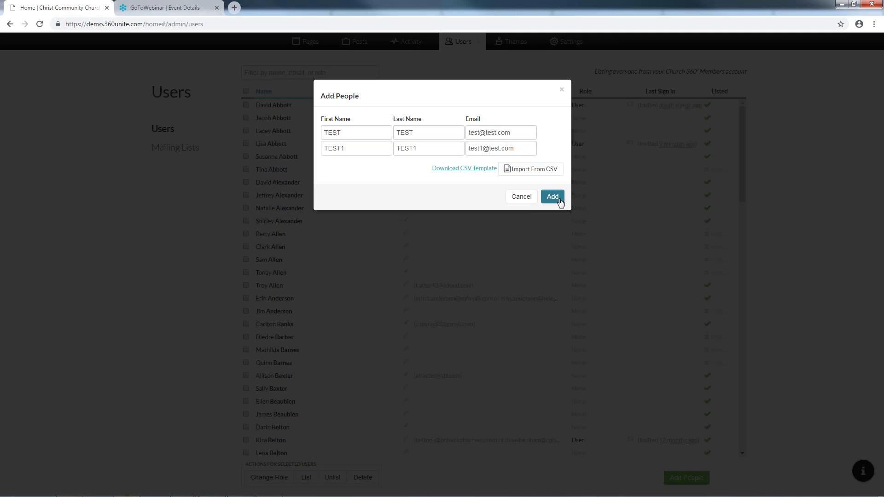
left_click(533, 197)
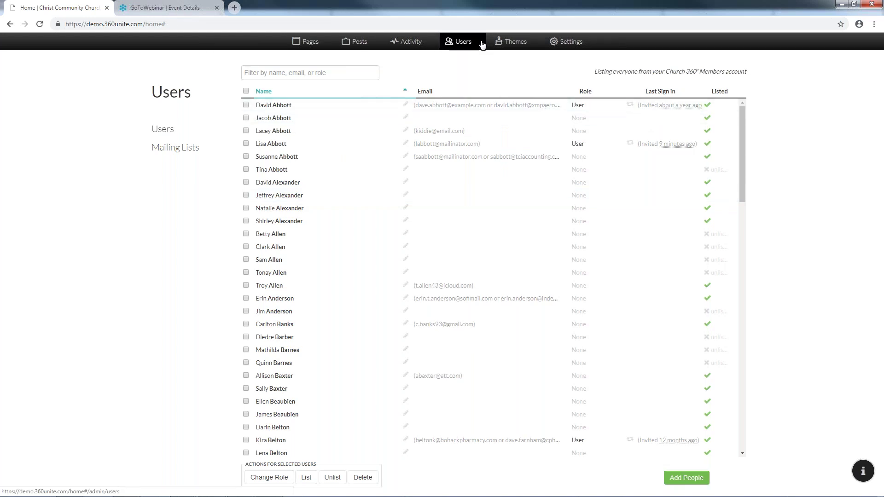
left_click(479, 41)
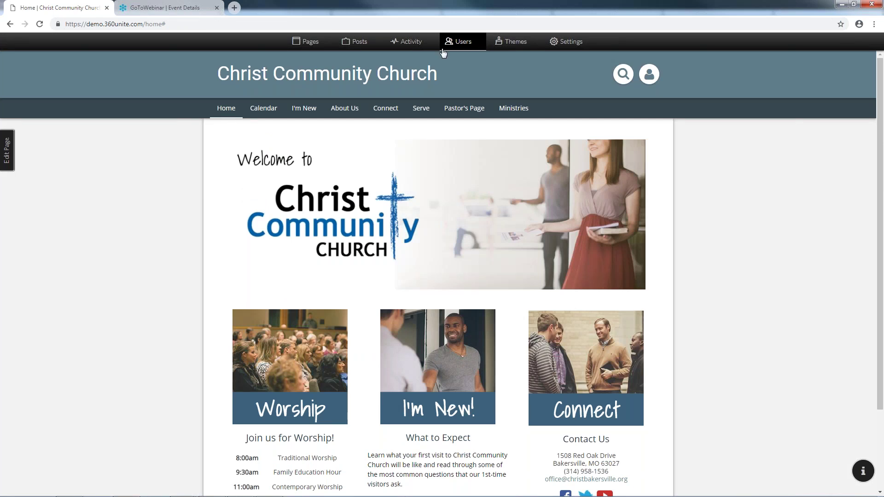
Step: Go to the Members page under the Connect menu in the site navigation
mouse_move(303, 110)
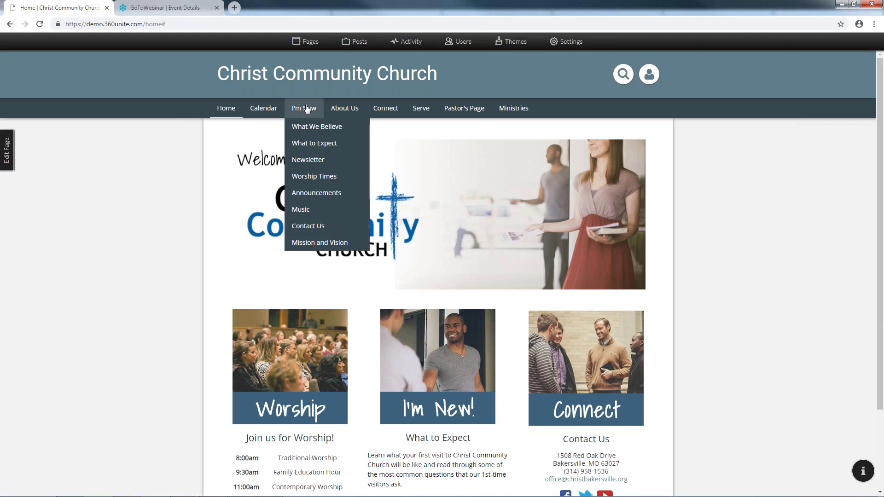
mouse_move(402, 109)
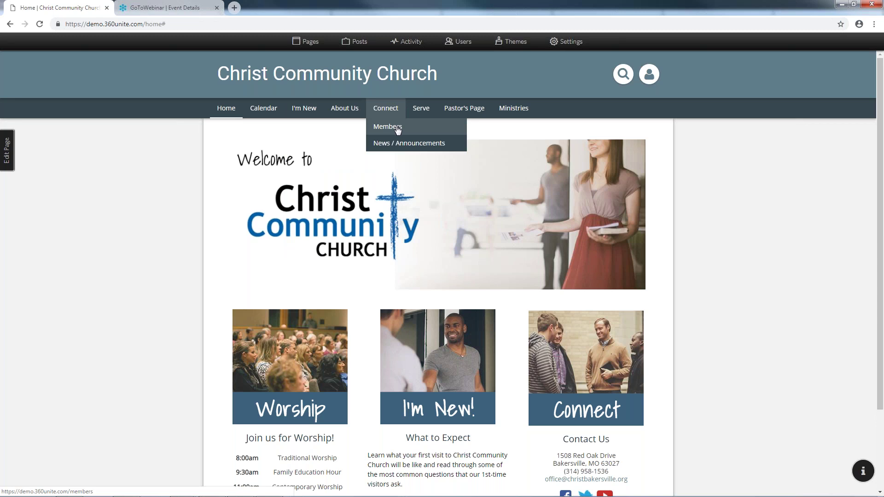
left_click(398, 131)
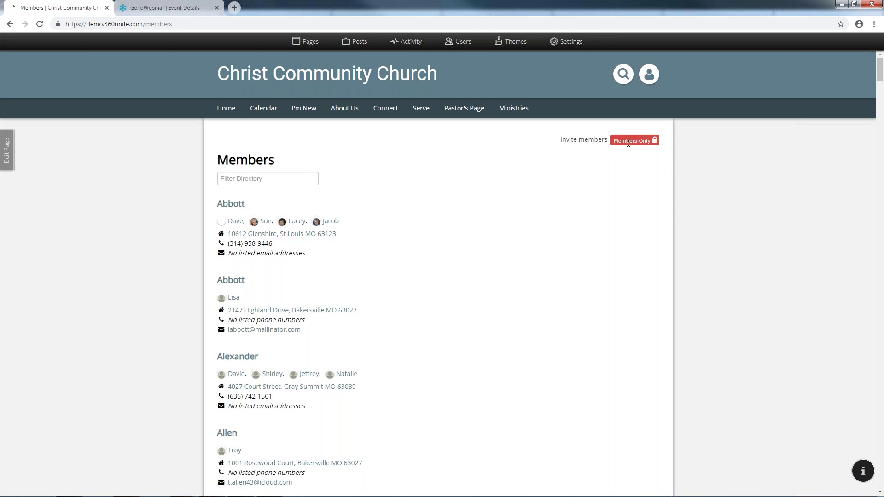
left_click_drag(618, 144, 678, 150)
left_click(679, 150)
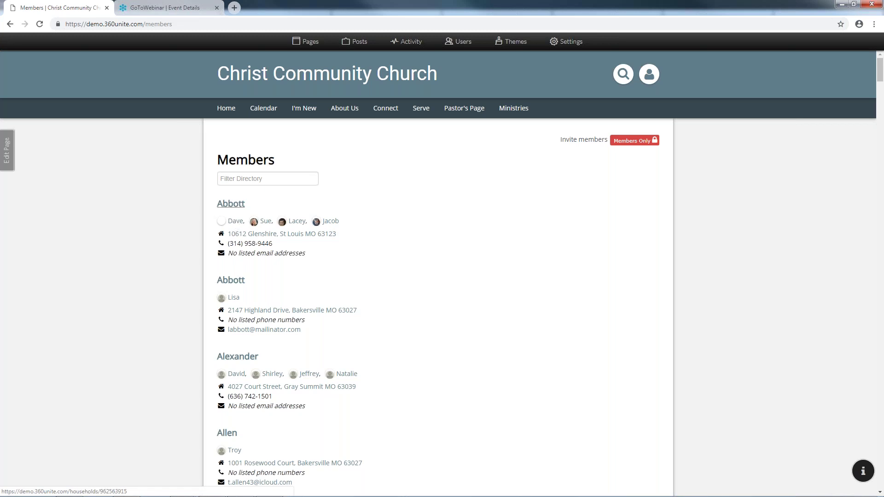
left_click(231, 203)
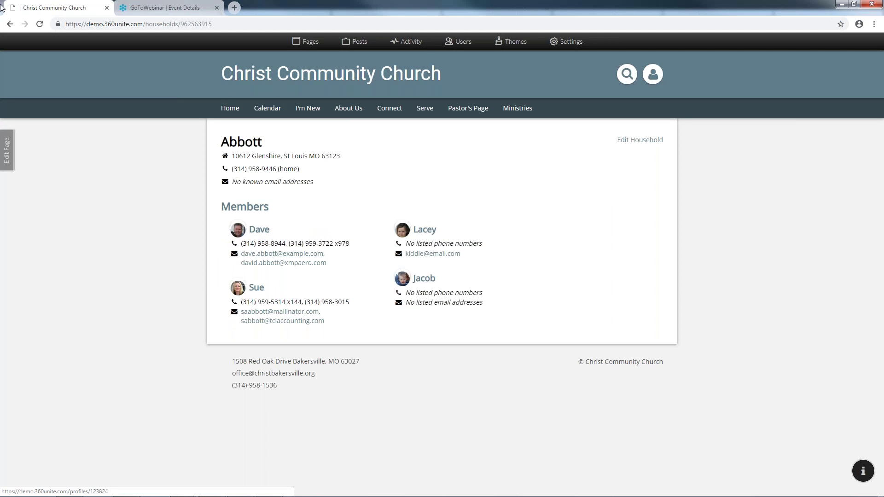
left_click(9, 24)
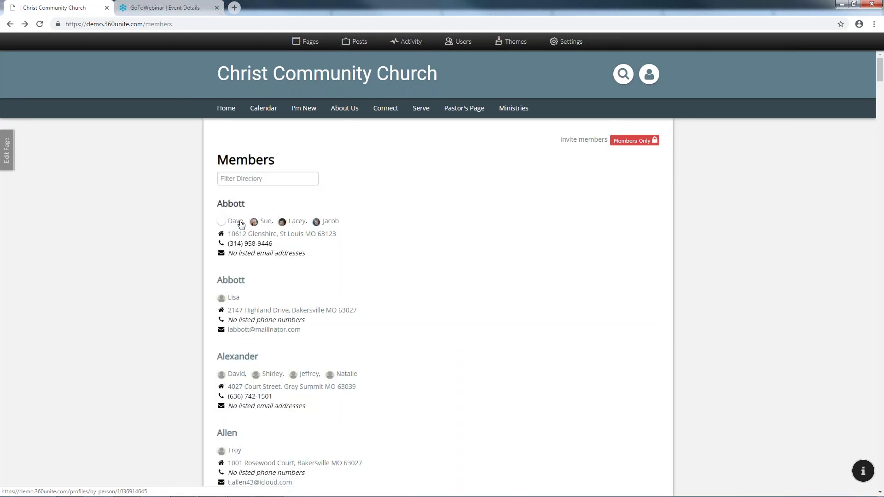
Step: Open the first listed member's profile and review its phones, emails, address and four groups
left_click(241, 224)
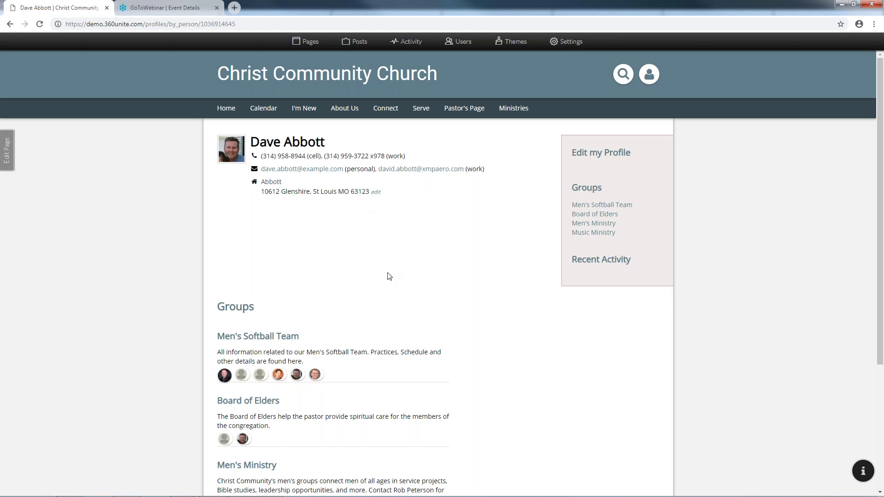
scroll(339, 336, "down", 4)
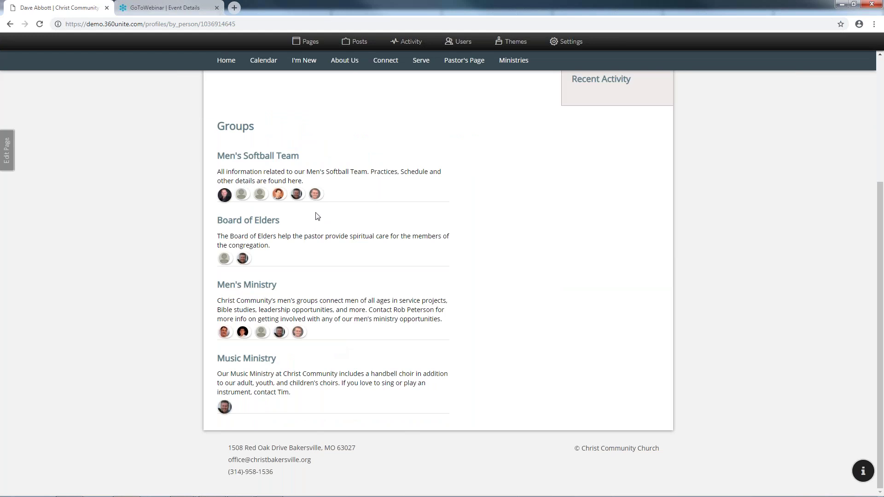
scroll(383, 362, "up", 2)
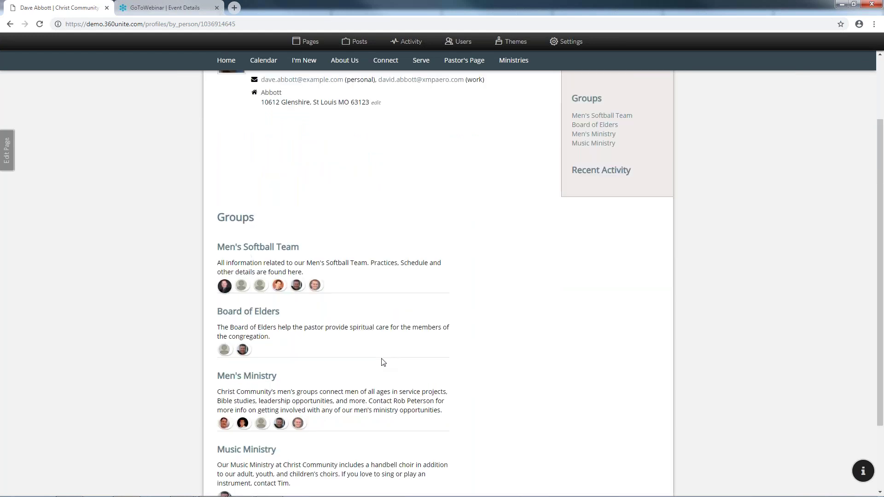
scroll(391, 355, "up", 1)
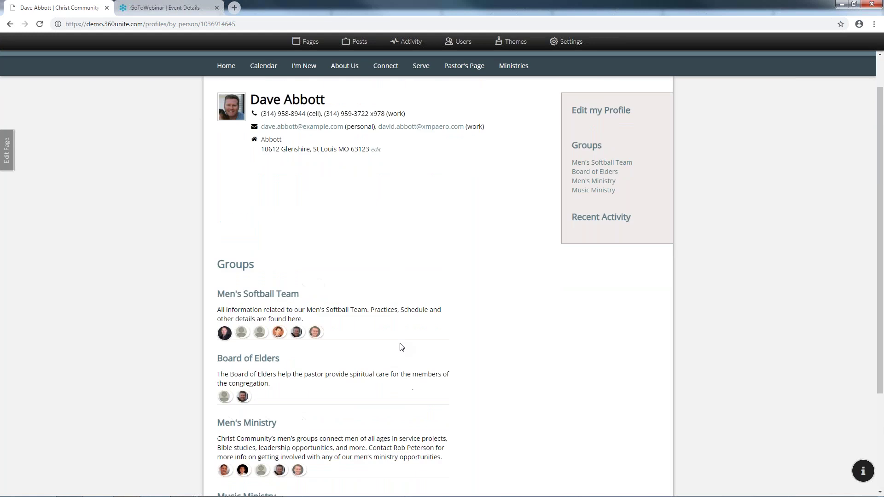
scroll(582, 152, "up", 1)
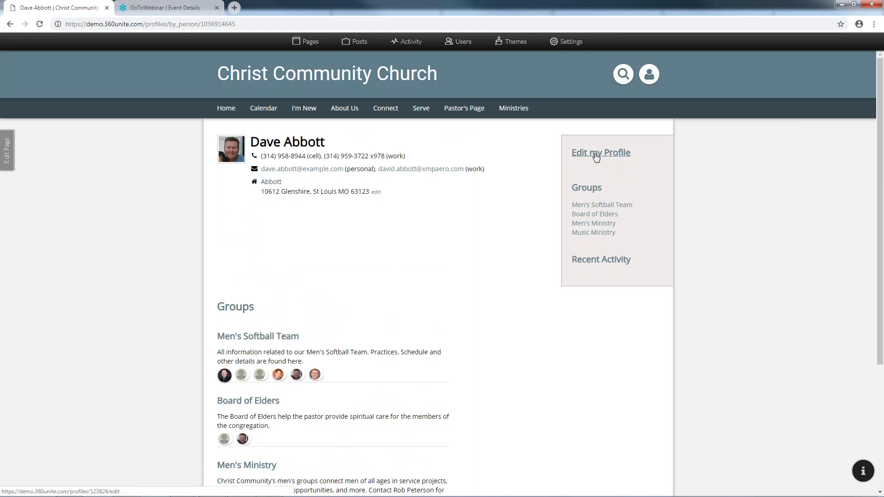
Step: Open the Edit my Profile form and look over its Name, Email and Phone fields
left_click(596, 156)
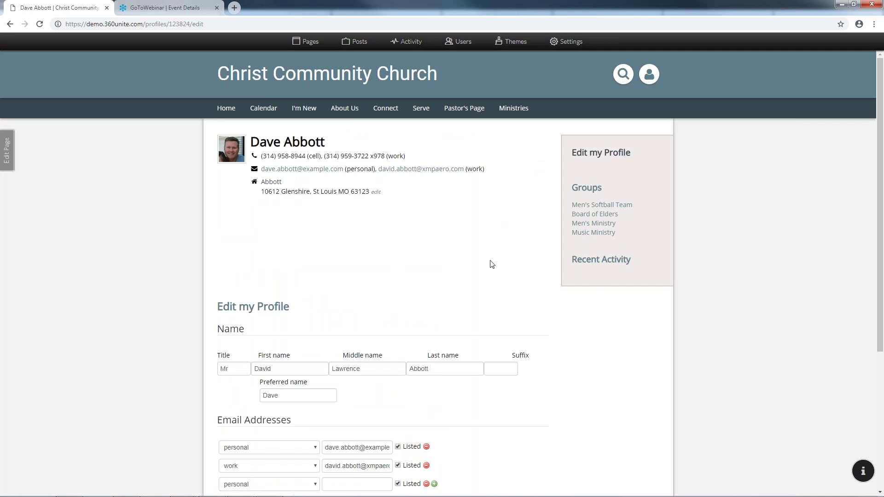
scroll(490, 298, "down", 5)
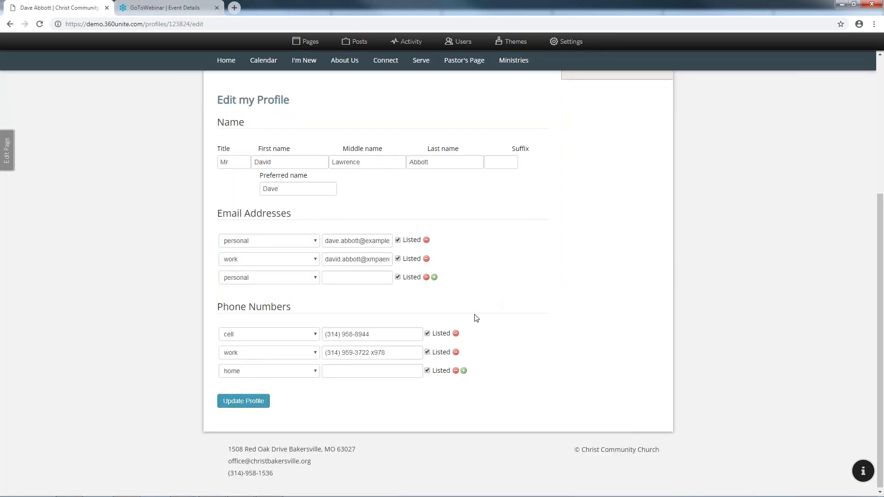
scroll(460, 303, "up", 3)
scroll(413, 352, "down", 3)
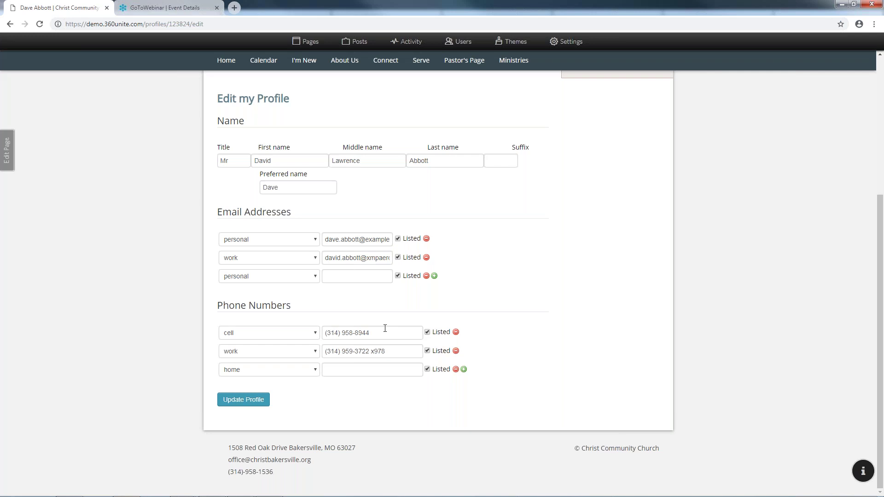
scroll(382, 330, "up", 1)
scroll(383, 330, "up", 5)
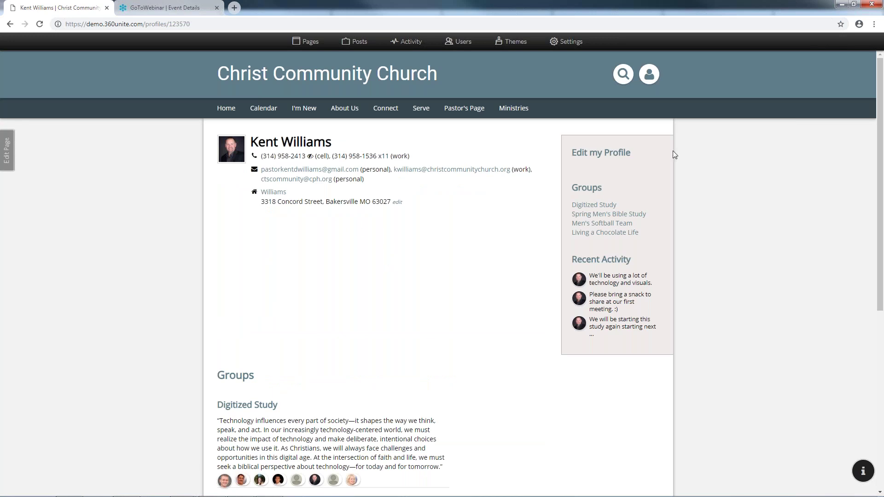
Step: Review this member's edit form down to the Member Directory checkbox, then return Home
left_click(622, 159)
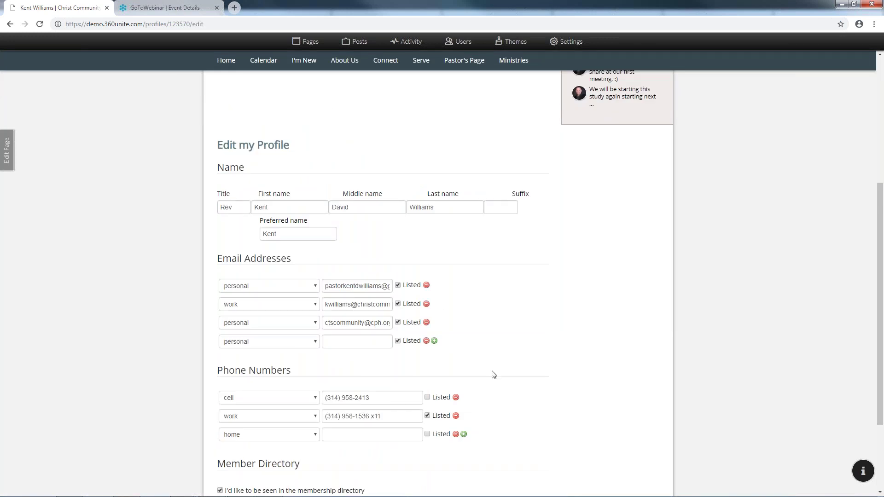
scroll(495, 396, "down", 3)
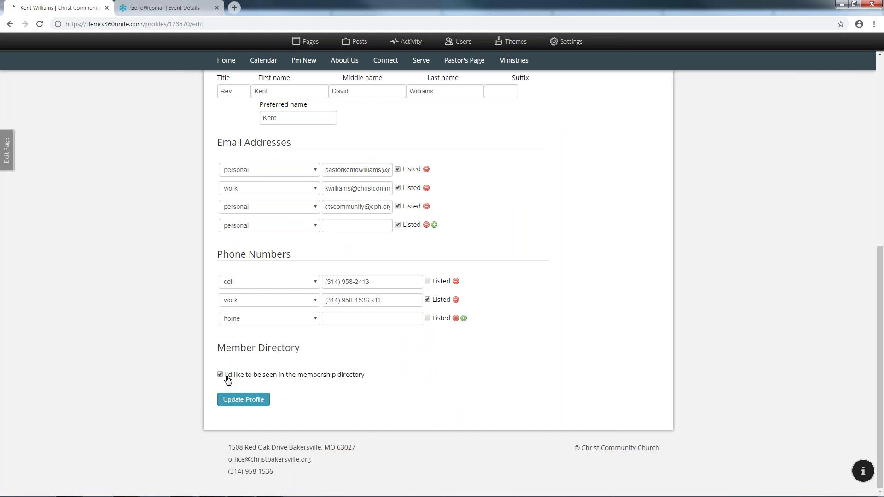
scroll(586, 357, "up", 8)
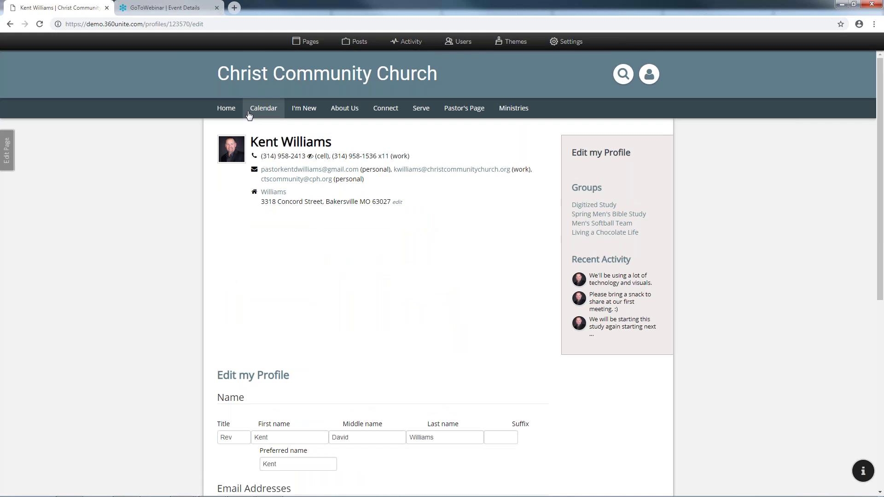
mouse_move(401, 116)
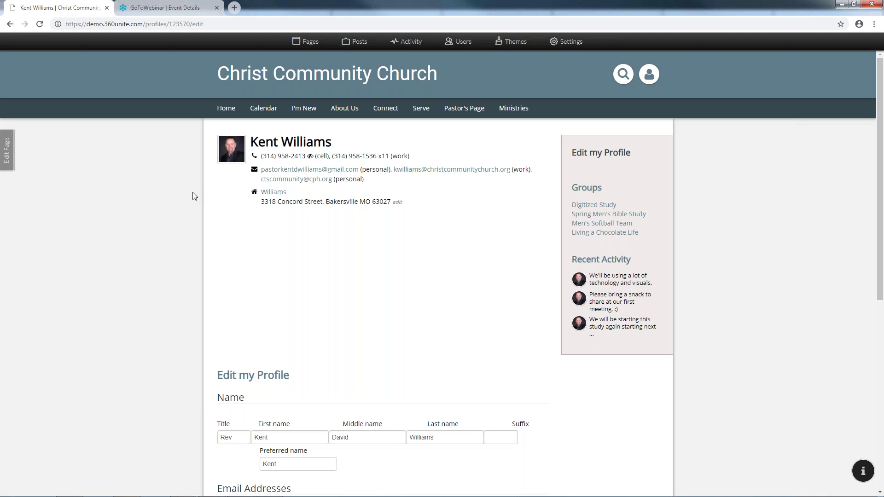
left_click(223, 113)
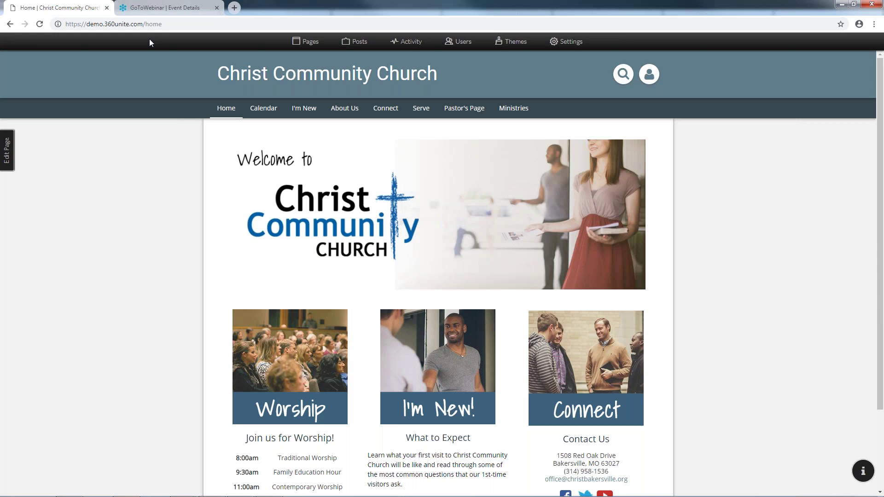
Step: Create a new Group-type page from the Pages manager's New Page template chooser
left_click(303, 46)
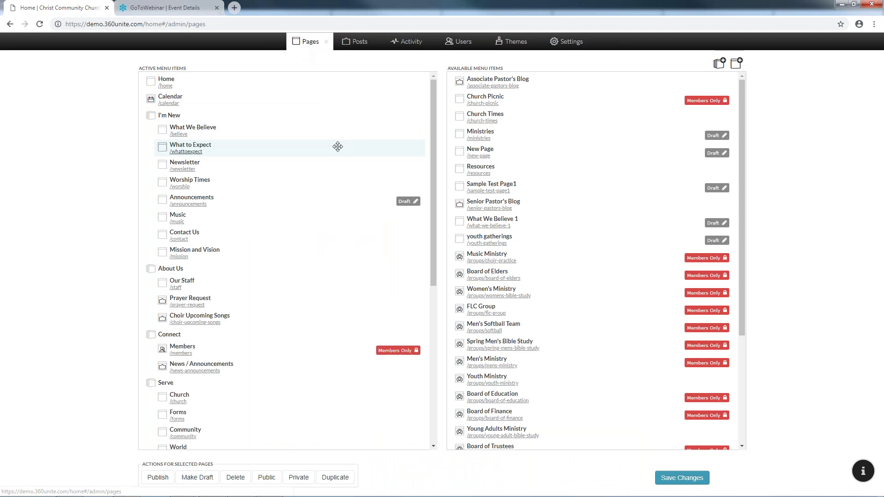
scroll(381, 223, "down", 6)
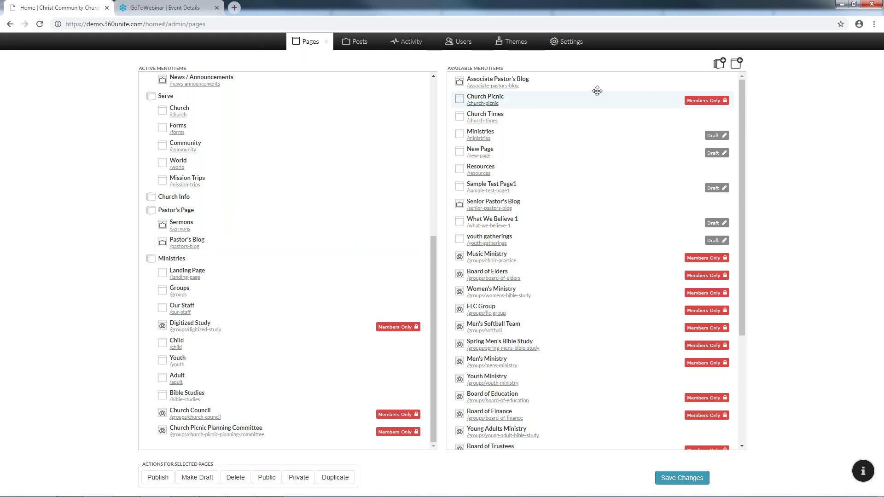
left_click(736, 68)
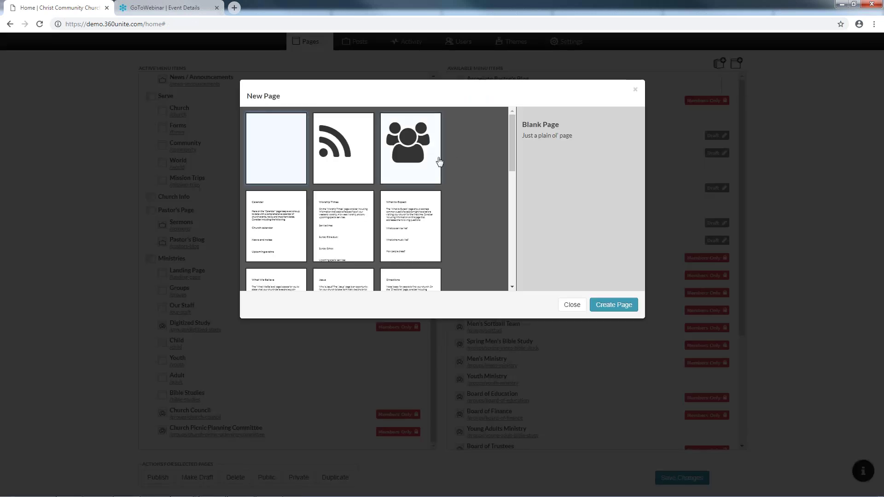
left_click(635, 90)
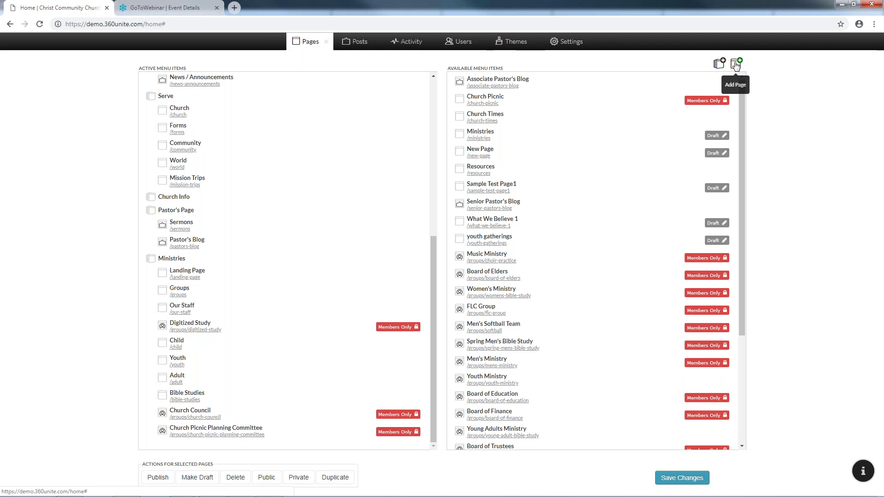
left_click(735, 66)
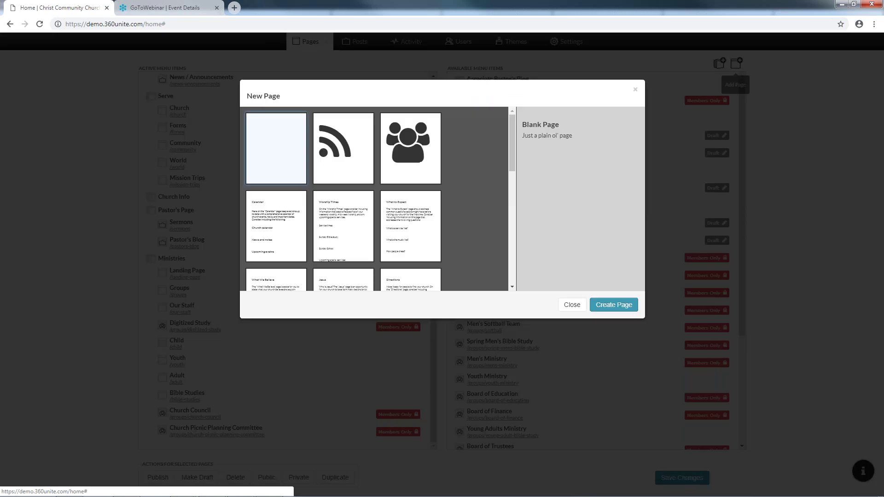
left_click(634, 89)
scroll(552, 299, "down", 4)
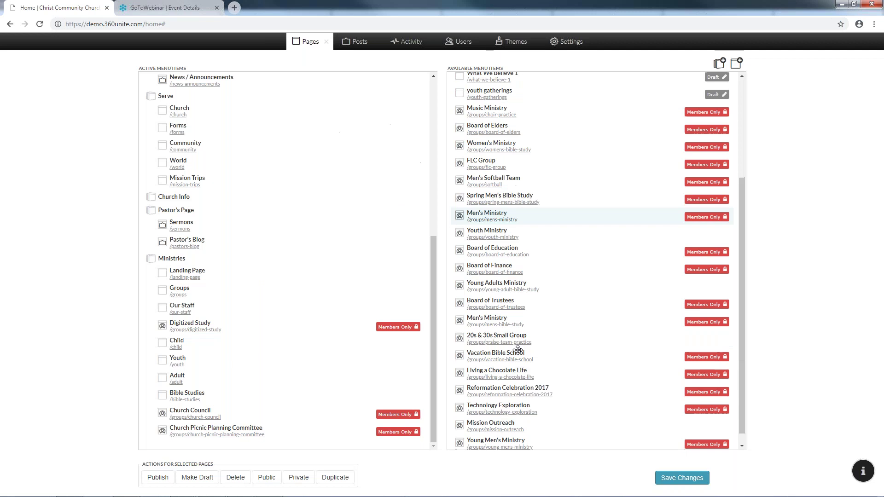
scroll(654, 262, "up", 5)
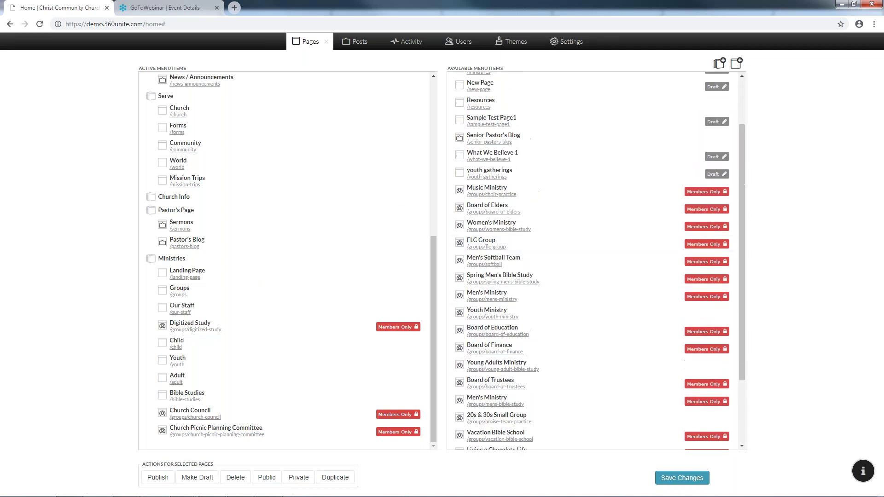
left_click(736, 63)
left_click(398, 170)
left_click(614, 305)
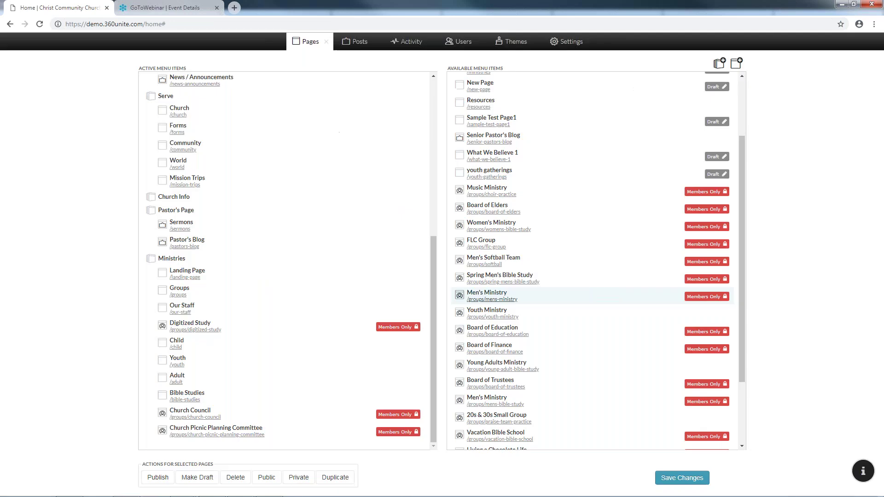
Step: Name the new group page 'Volleyball Team', save the page list, and try marking it Public
type("Volleyball Team")
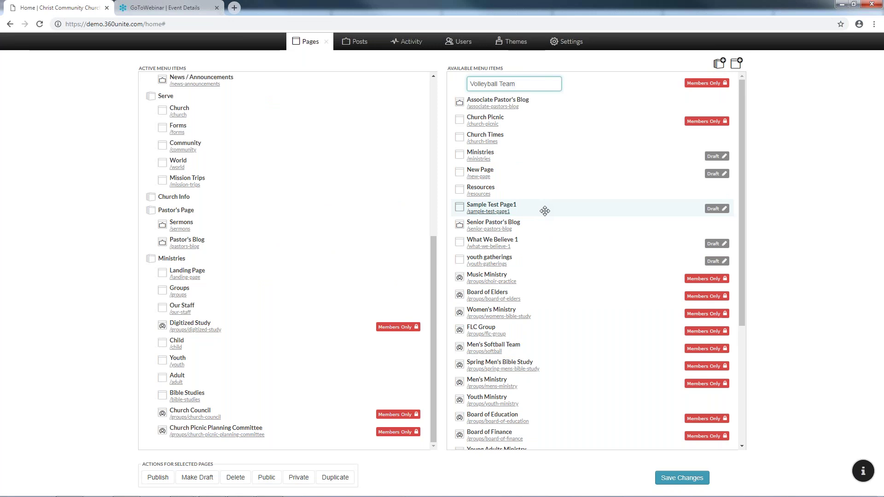
key("Return")
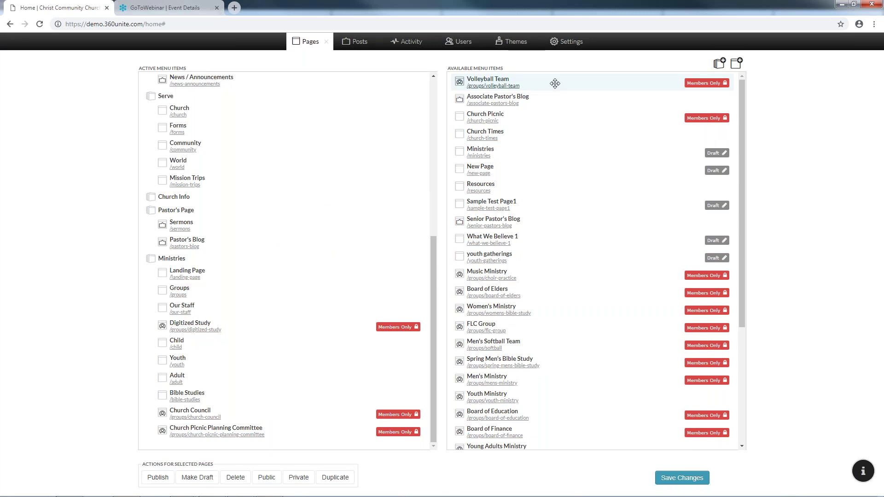
left_click(685, 478)
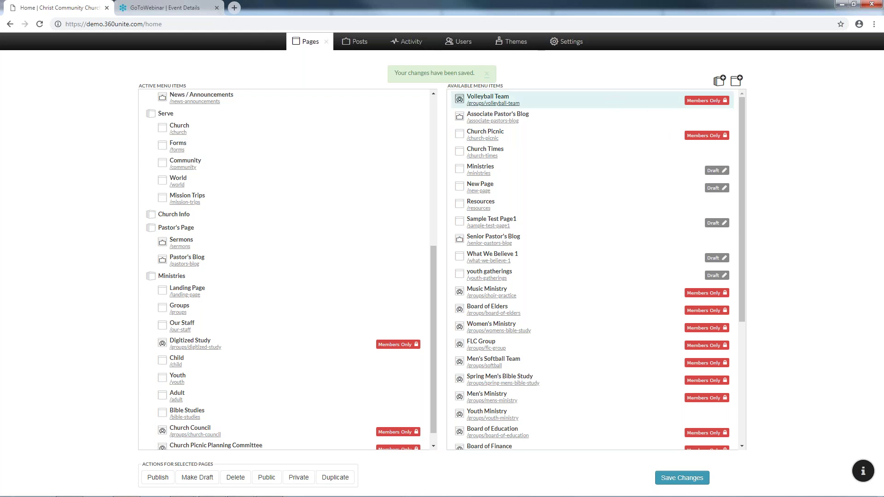
left_click(267, 478)
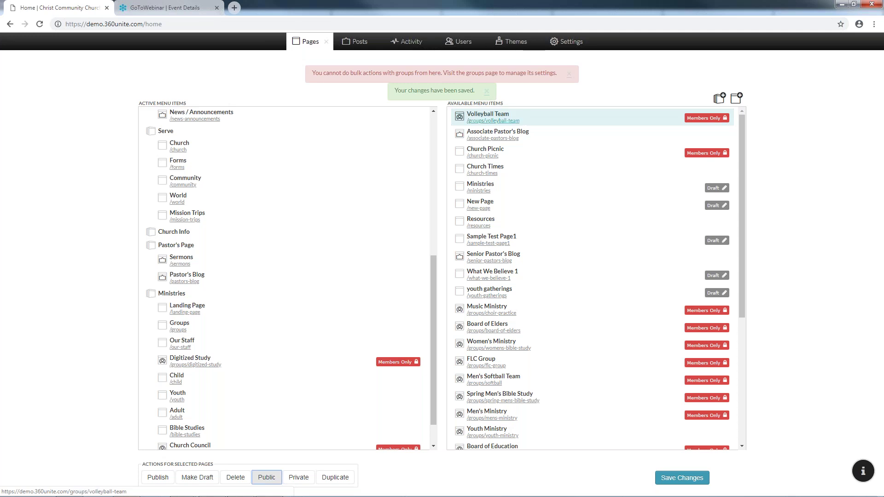
Step: Open the Volleyball Team group page from the available pages list
left_click(493, 120)
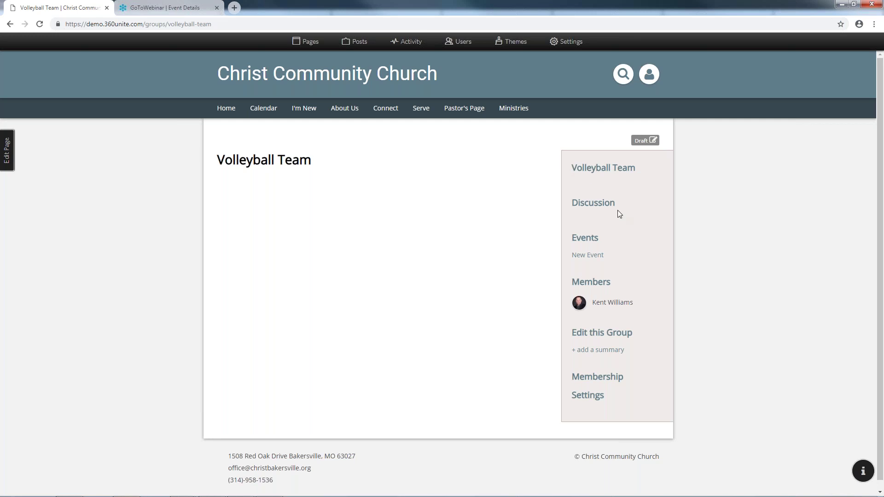
Step: In edit mode, type '2019 Volleyball Season is starting soon, please email' into the content area
left_click(10, 155)
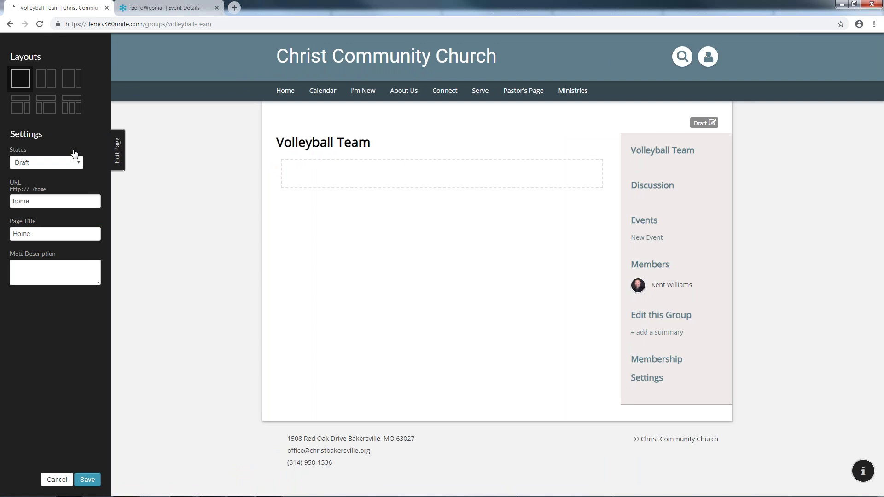
left_click(409, 160)
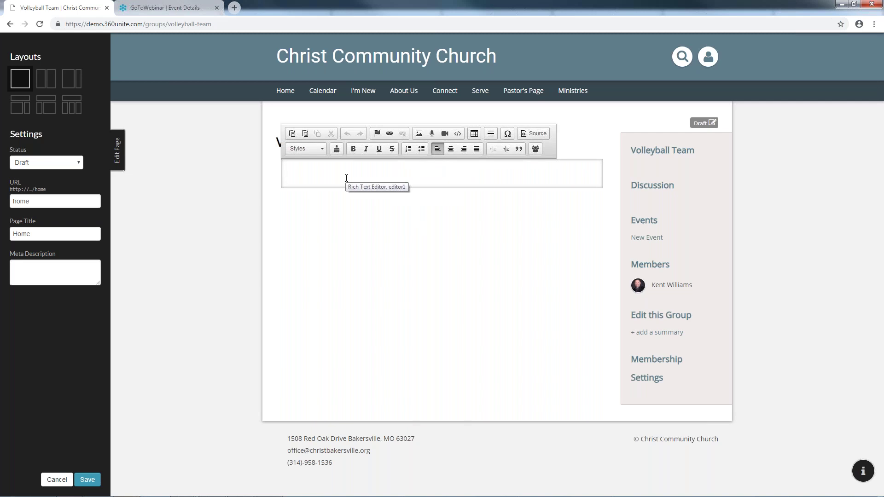
type("2019")
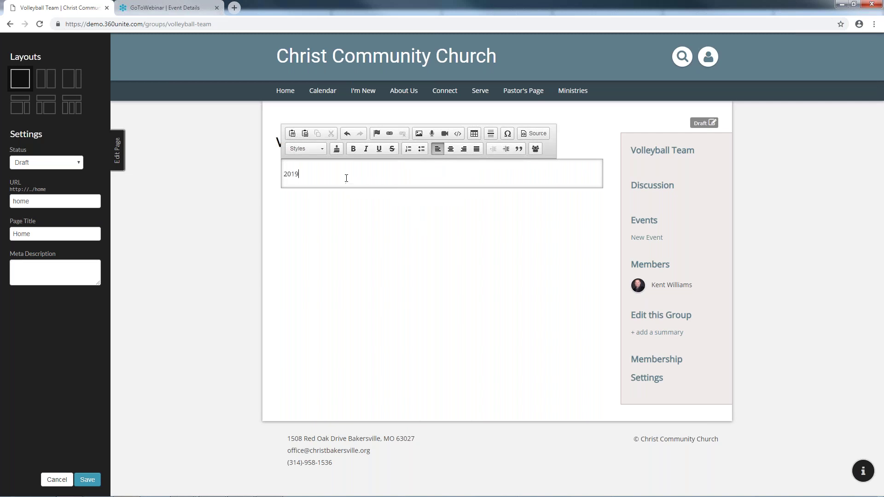
type(" Volleyball Season is starting soon, please email")
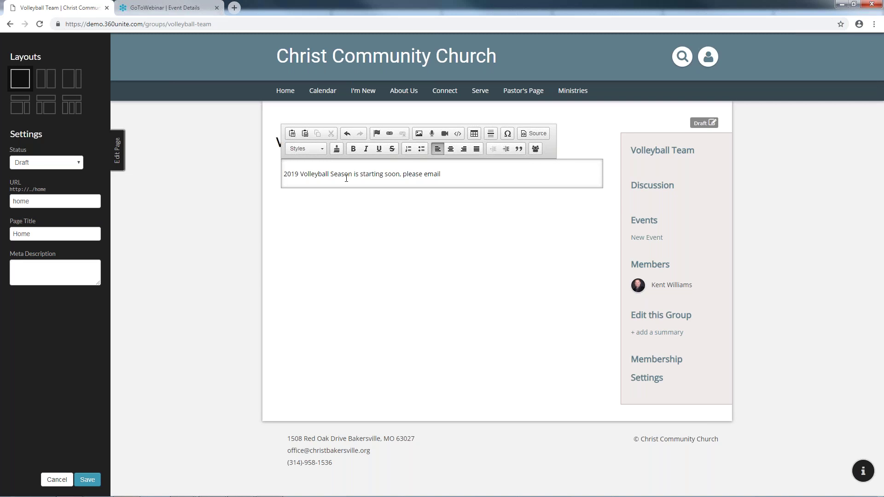
left_click(391, 130)
Step: Abandon the first link attempt and type the contact's name after 'please email'
left_click(484, 227)
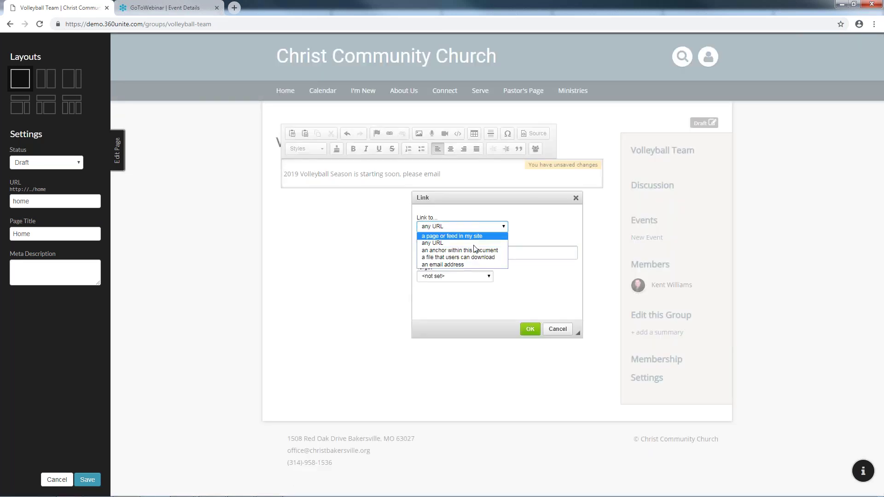
left_click(475, 265)
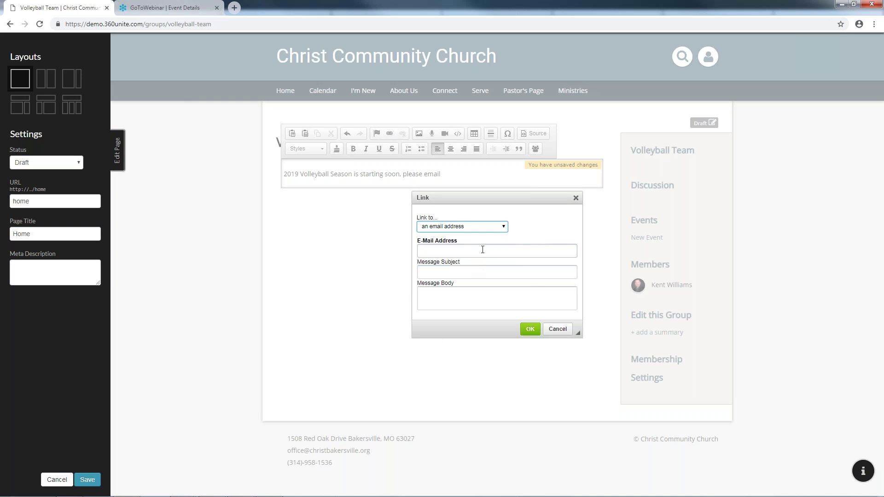
left_click(575, 198)
left_click(477, 84)
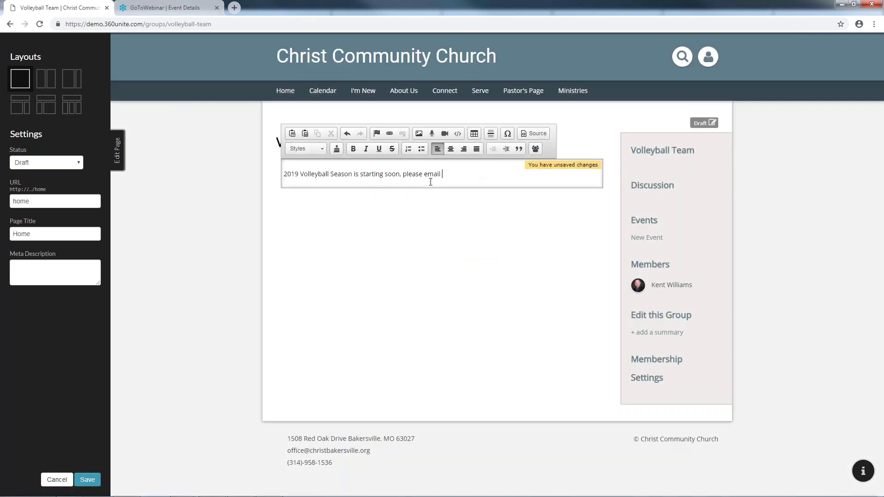
mouse_move(440, 173)
left_mouse_down()
mouse_move(424, 174)
mouse_move(433, 173)
left_mouse_up()
left_click(445, 172)
type("John Johnson")
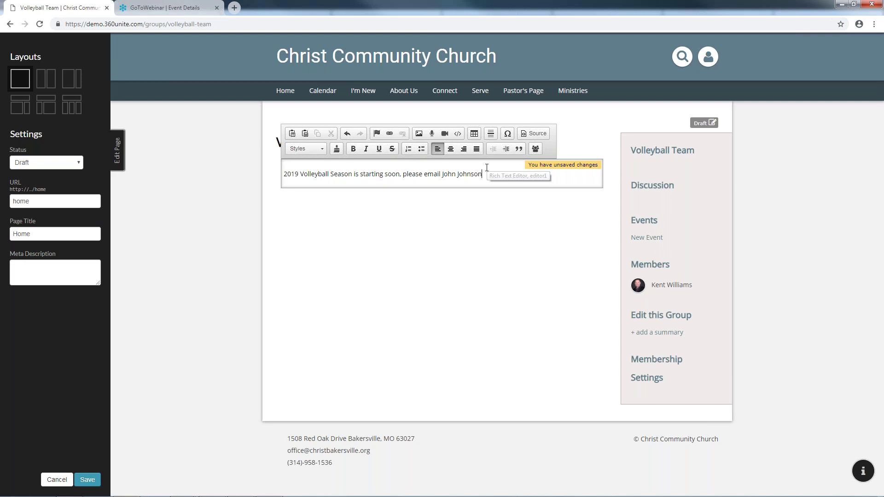
Step: Link the contact's name to their e-mail address, then continue with 'if you are interested in joining the team'
left_click_drag(482, 174, 442, 174)
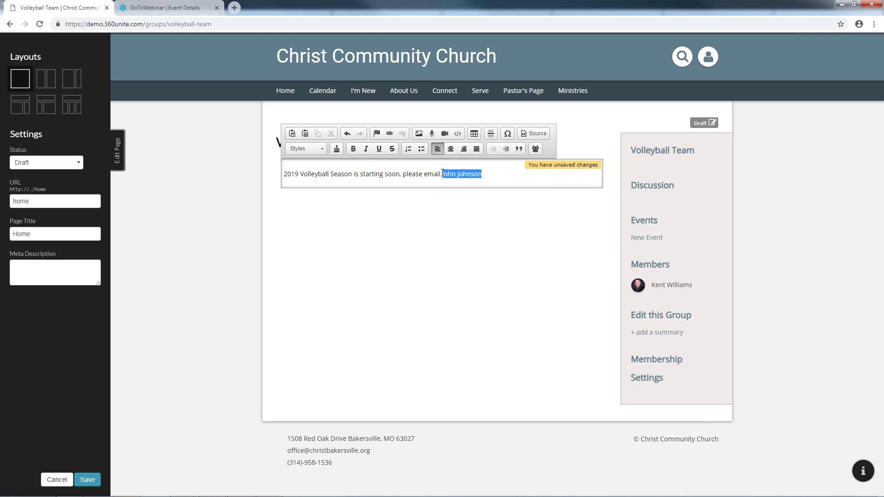
left_click(389, 136)
left_click(496, 227)
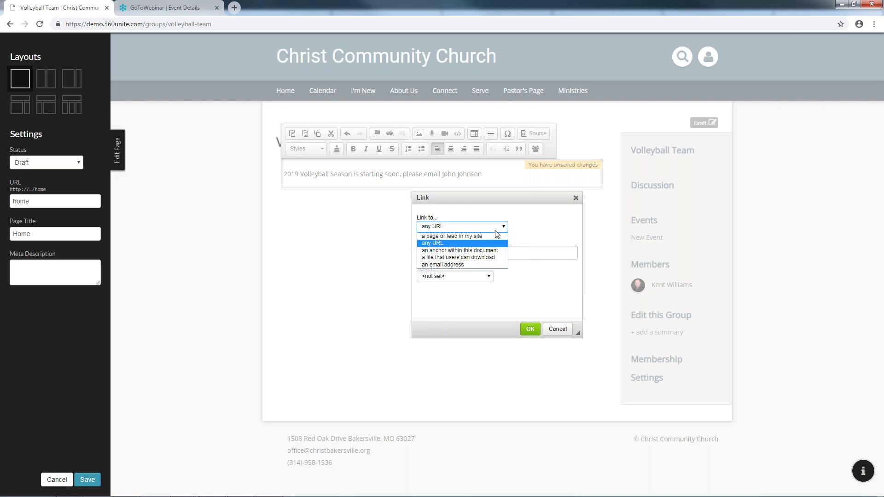
left_click(469, 264)
left_click(470, 249)
type("joh")
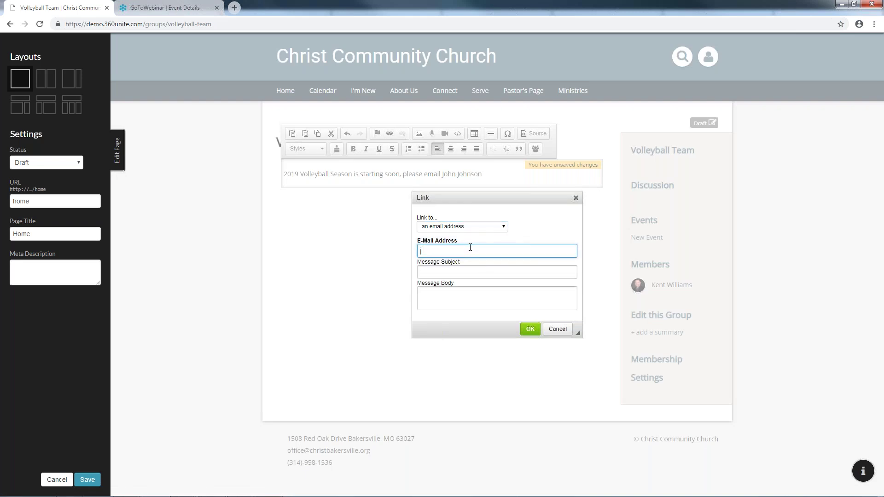
key("BackSpace")
key("BackSpace")
key("BackSpace")
type("test@test.com")
left_click(529, 328)
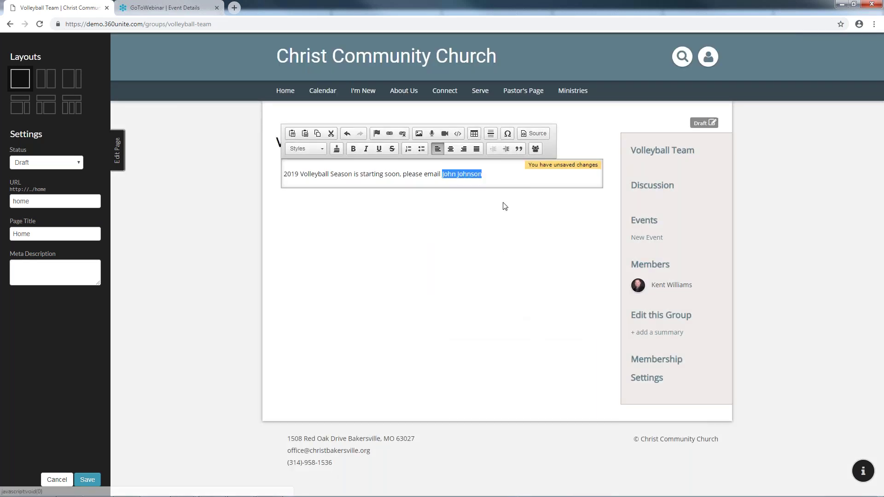
left_click(497, 175)
type("if you are in")
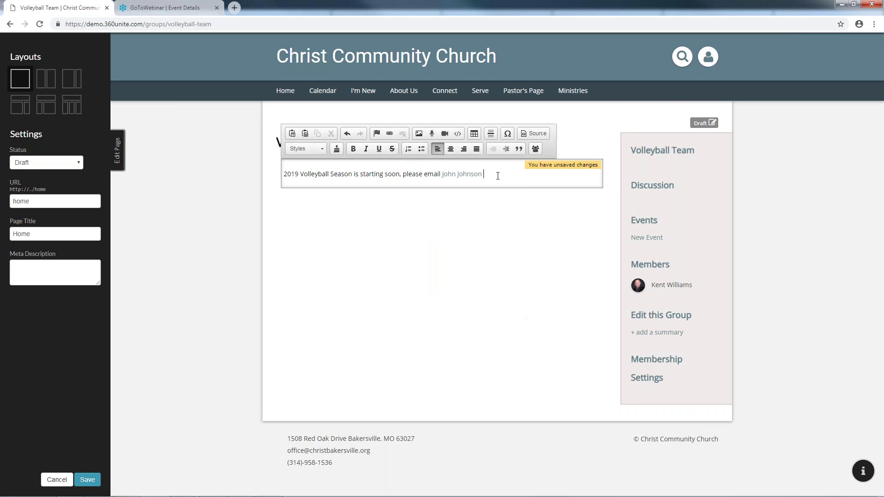
type("terested in joining the tte")
Step: Correct the ending to 'joining the team', save the announcement, and open the group's home page
key("BackSpace")
key("BackSpace")
type("eam.")
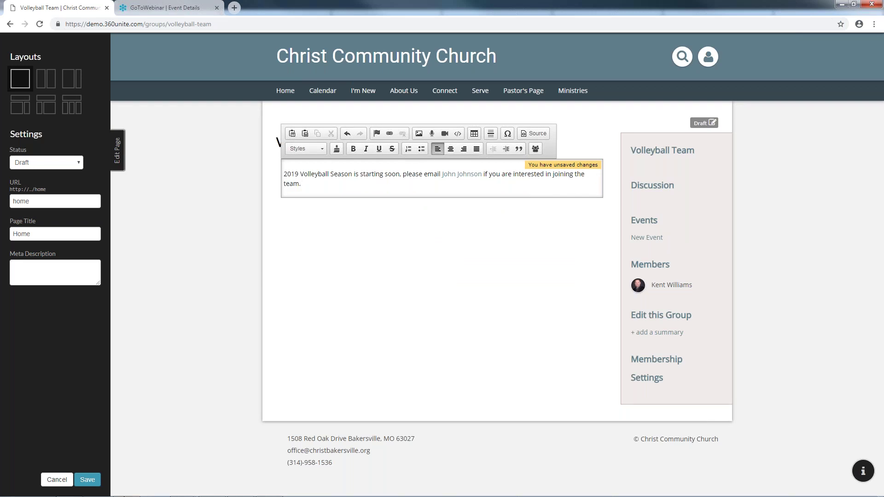
left_click(91, 481)
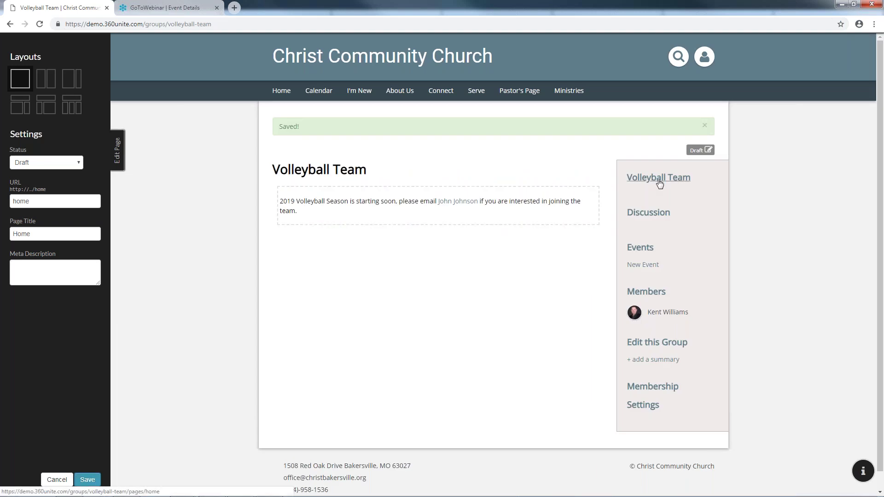
left_click(659, 183)
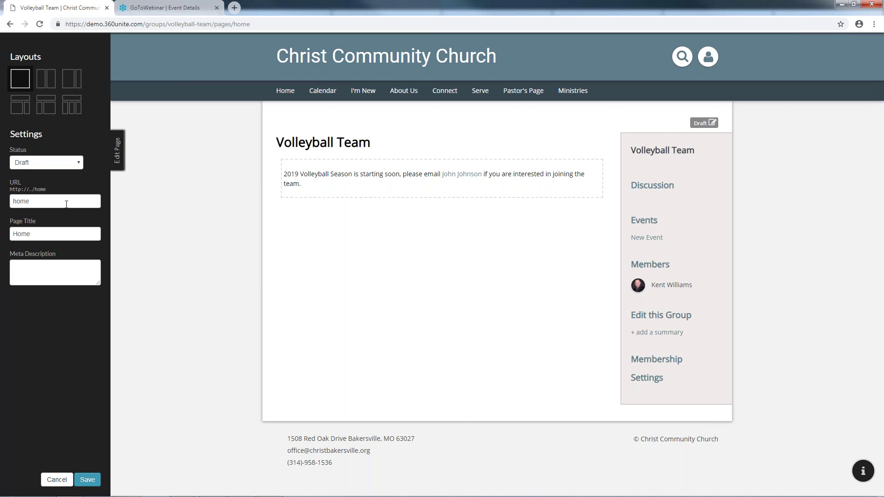
left_click(116, 156)
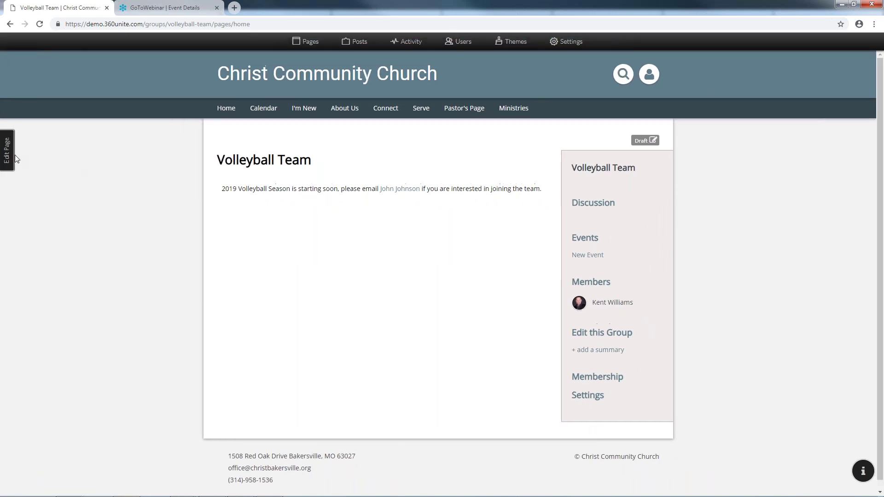
Step: Check the page's URL and Meta Description settings and save the page unchanged
left_click(6, 153)
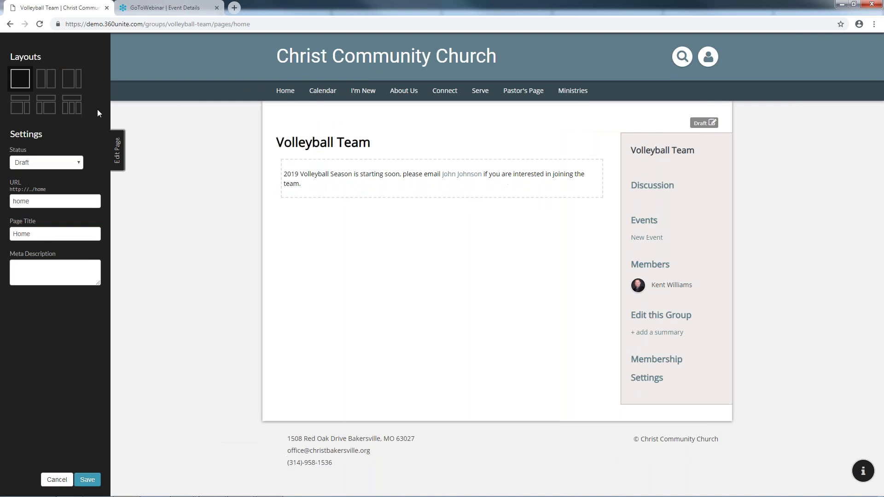
left_click(39, 23)
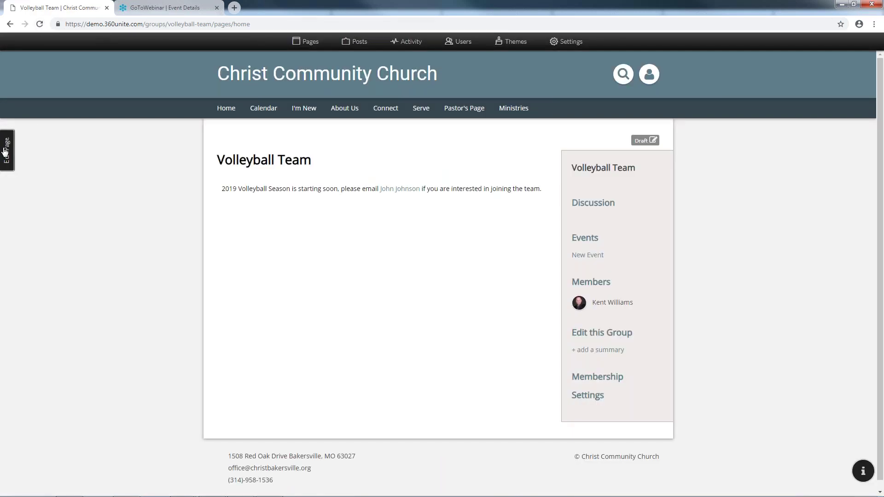
left_click(6, 149)
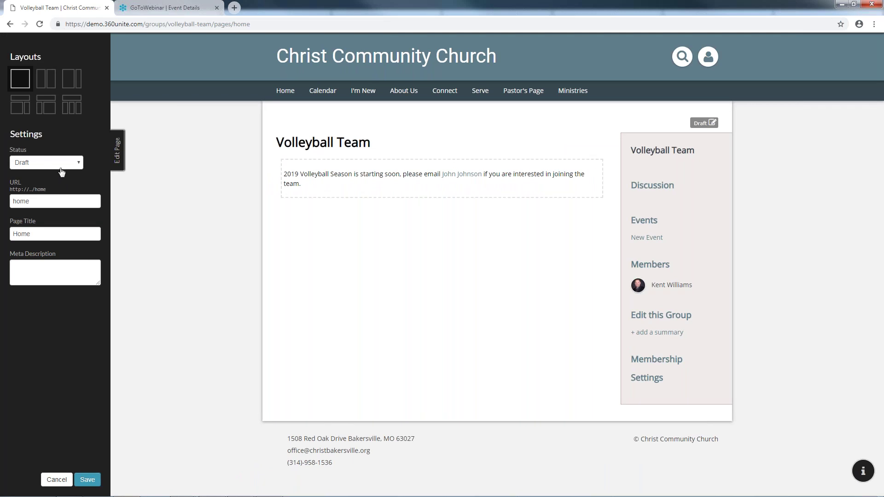
left_click(57, 198)
left_click(72, 271)
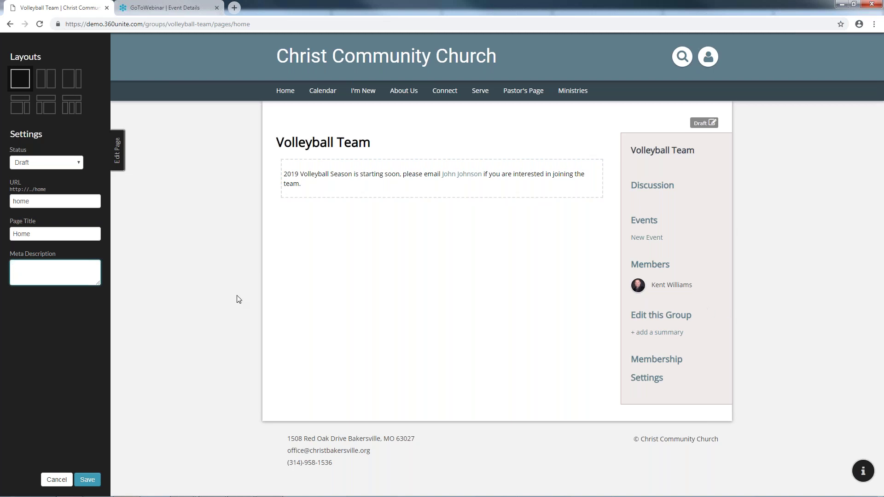
left_click(87, 480)
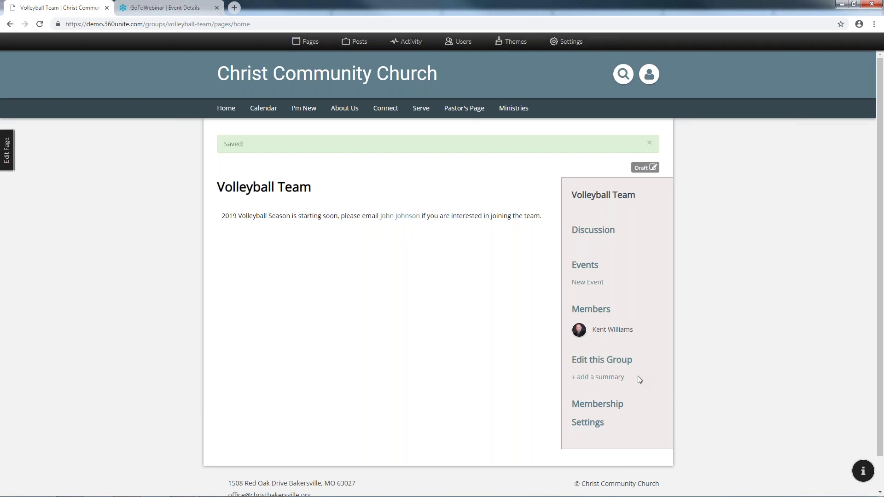
Step: Open the Volleyball Team group's edit form via 'Edit this Group'
left_click(610, 367)
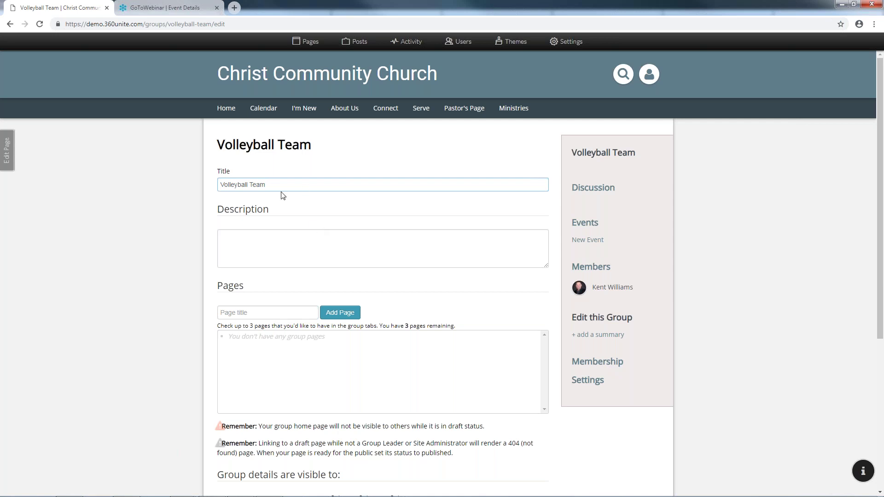
Step: Enter the description 'This is an intermural team for a Church Volleyball league for Christ Community Church'
left_click(306, 237)
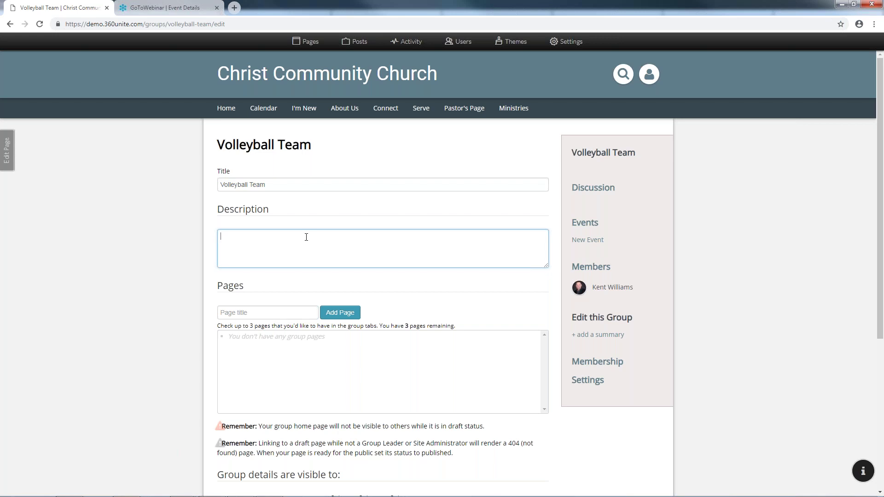
type("This is")
key("BackSpace")
key("BackSpace")
type("s")
key("BackSpace")
type("is an intermur")
type("al Church")
key("BackSpace")
key("BackSpace")
key("BackSpace")
key("BackSpace")
key("BackSpace")
key("BackSpace")
type("church v")
key("BackSpace")
key("BackSpace")
key("BackSpace")
key("BackSpace")
key("BackSpace")
key("BackSpace")
key("BackSpace")
type("team for a Church Volleyball")
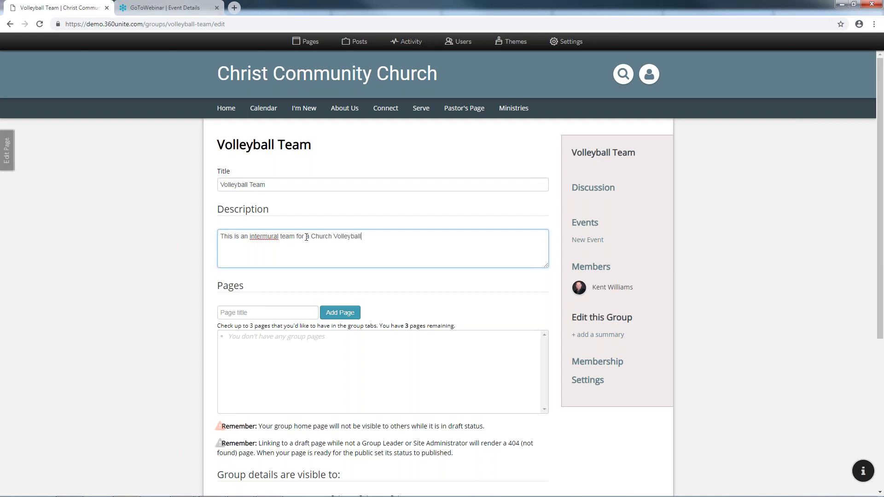
type(" league.")
key("BackSpace")
key("BackSpace")
type("for Christ Community Church")
left_click(281, 313)
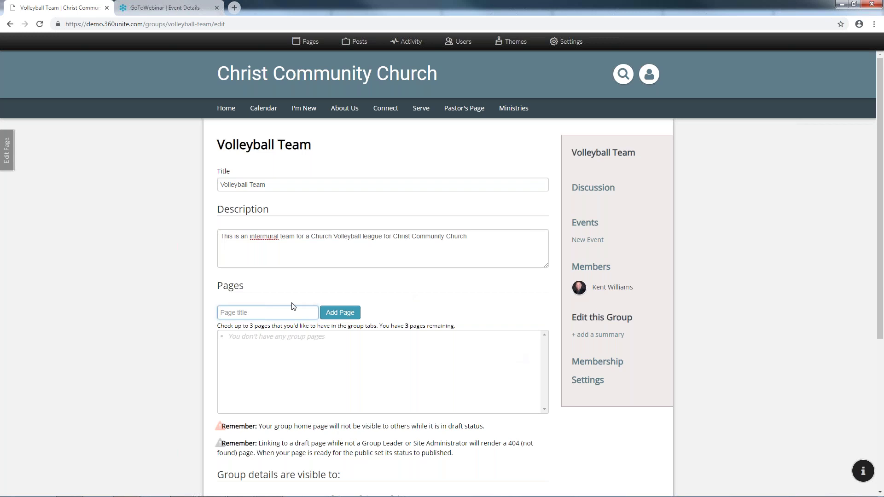
Step: Add a page titled 'Forms' to the group and check it as a group tab
type("Forms")
left_click(342, 312)
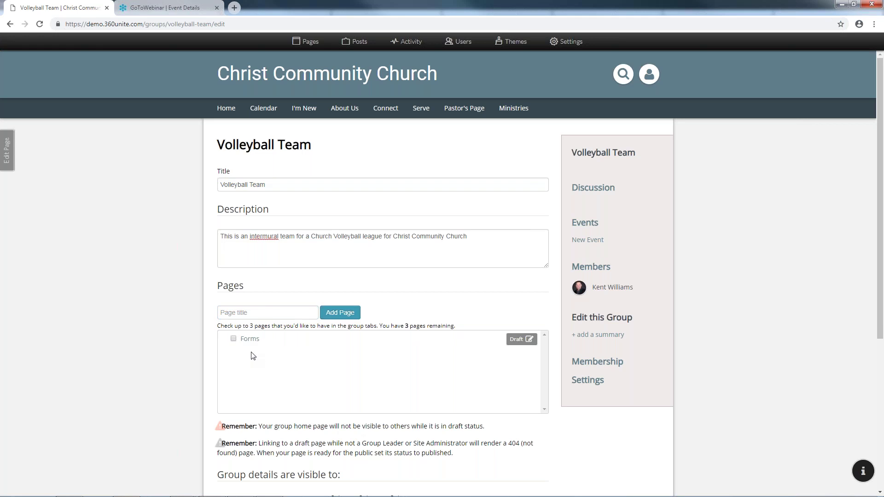
left_click(234, 339)
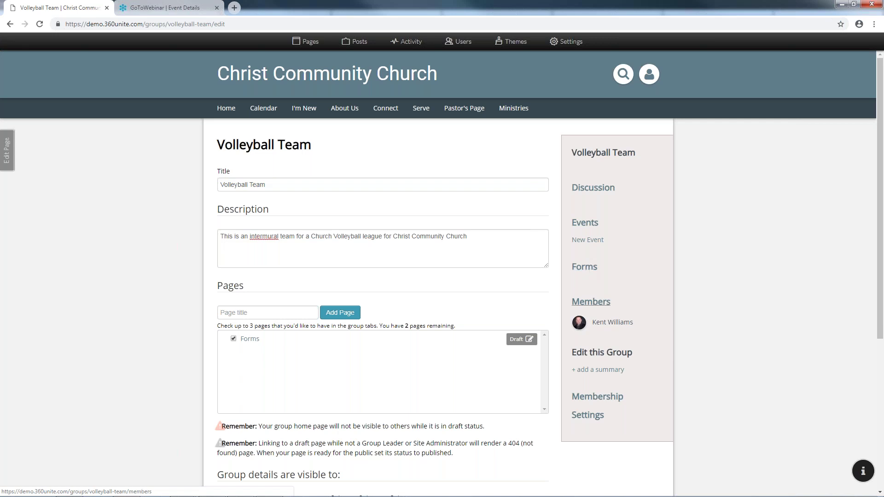
scroll(446, 379, "down", 4)
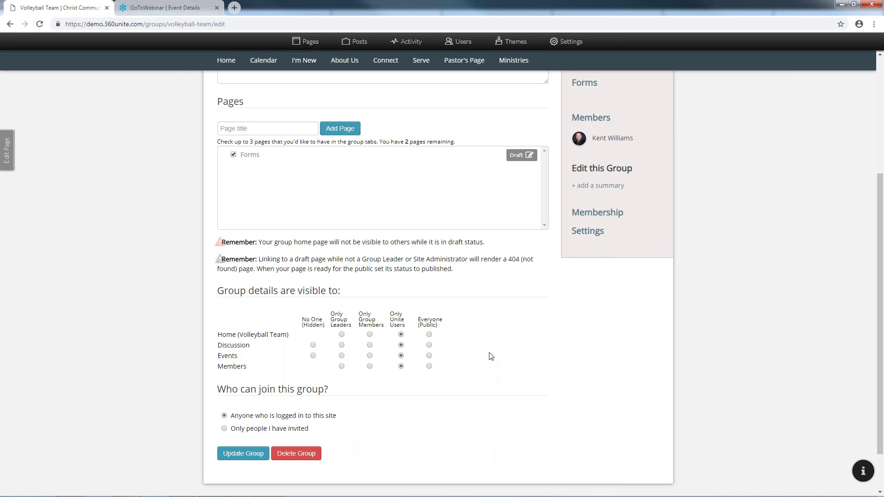
Step: Scroll down the Edit this Group page toward the Update Group button
scroll(491, 356, "down", 2)
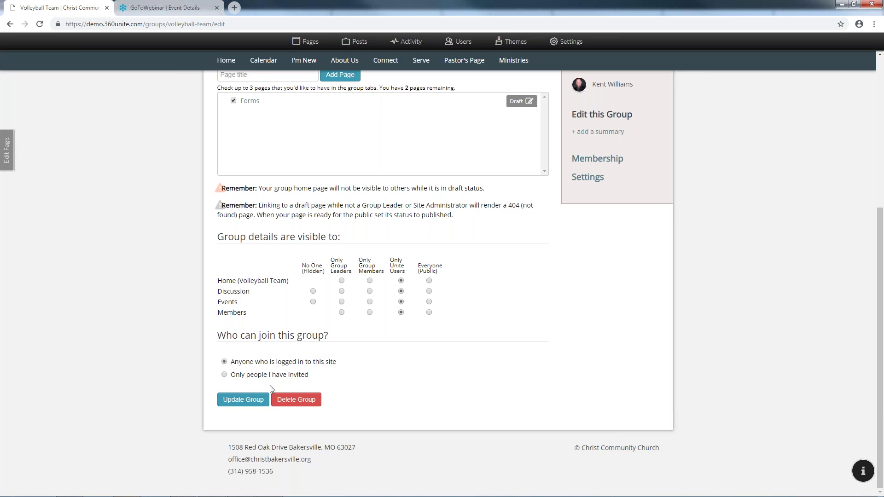
Step: Save the group with the Forms tab, recheck its settings, then go to Members
left_click(267, 399)
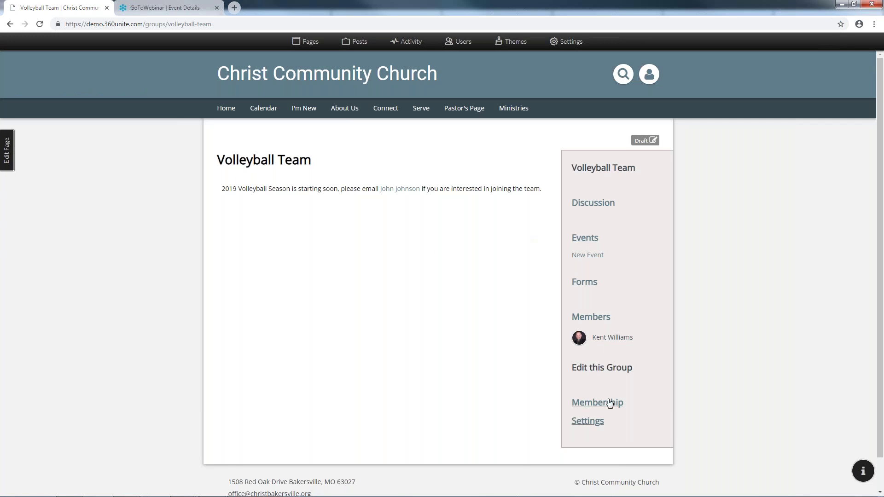
left_click(609, 368)
scroll(456, 306, "down", 5)
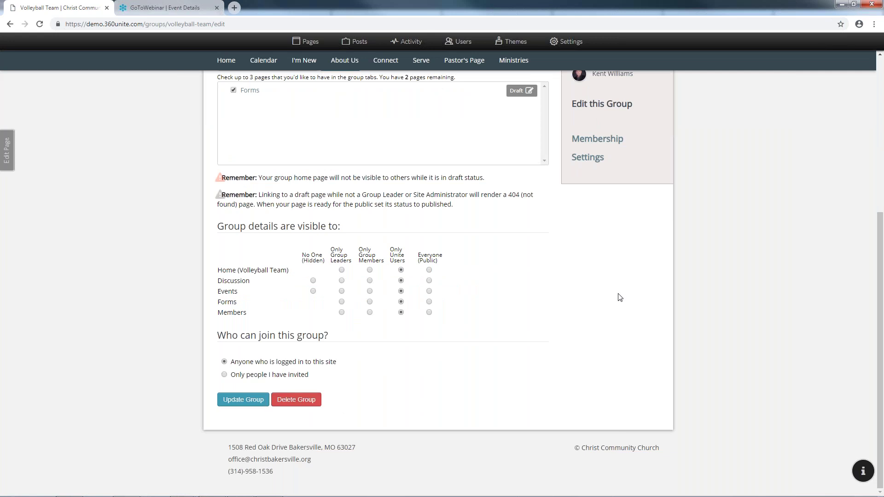
scroll(617, 292, "up", 4)
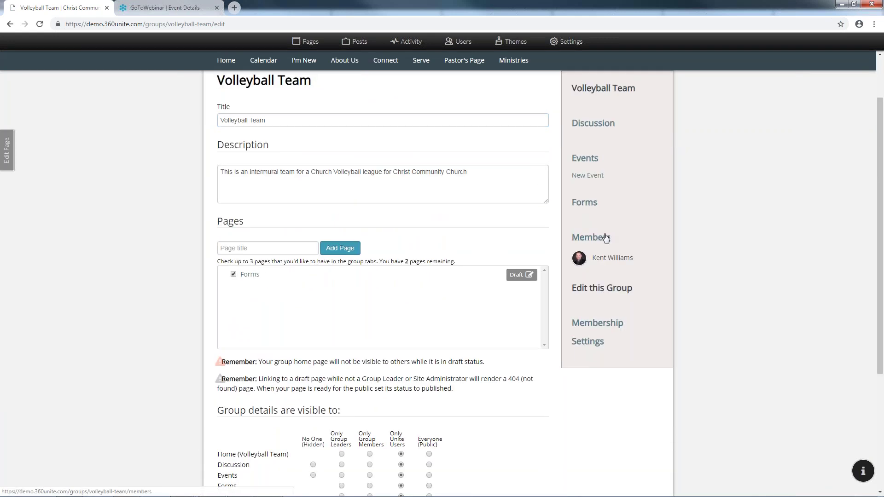
left_click(591, 237)
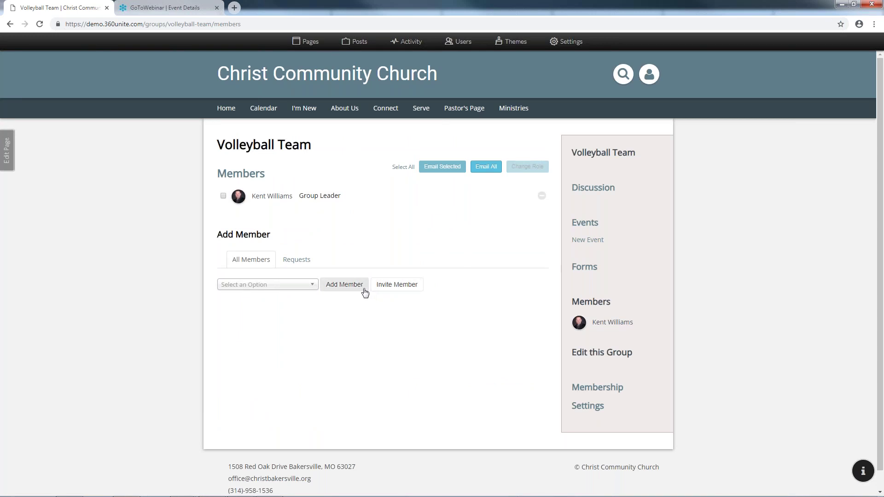
Step: Browse the addable-people list without choosing anyone, then view the empty pending Requests
left_click(302, 291)
scroll(272, 340, "down", 5)
scroll(275, 361, "up", 10)
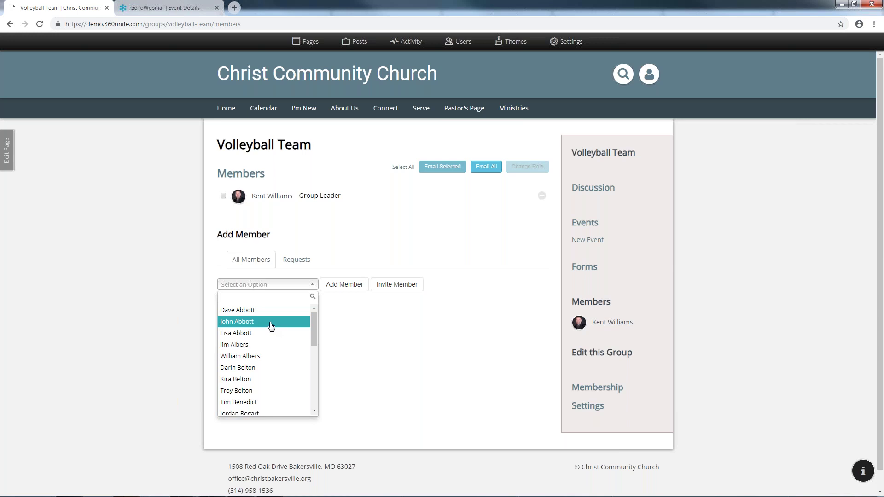
left_click(401, 322)
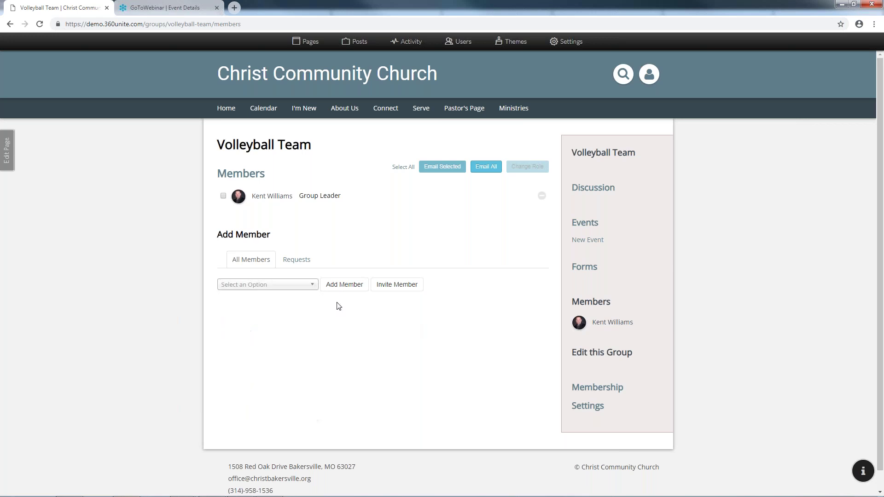
left_click(294, 269)
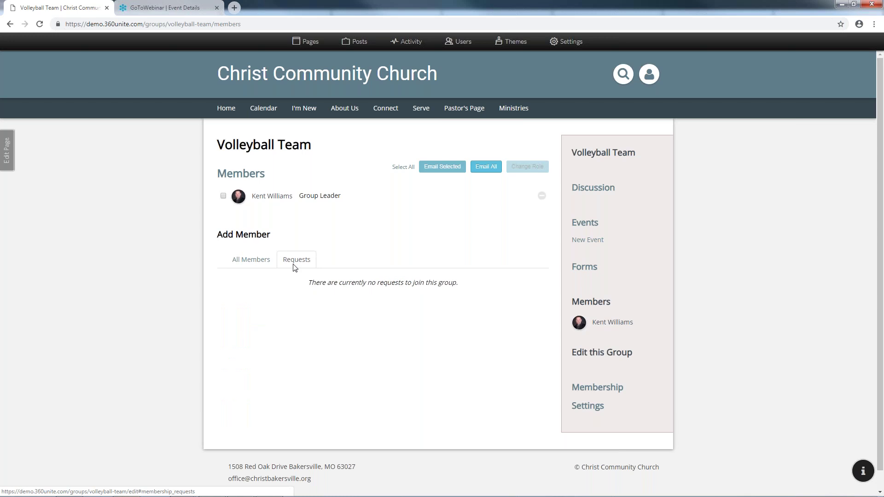
left_click(599, 355)
scroll(407, 363, "down", 5)
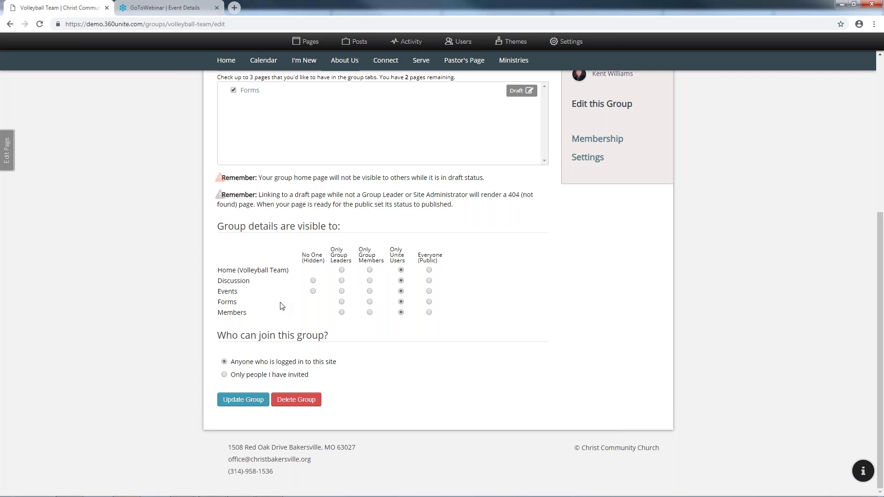
scroll(310, 288, "up", 5)
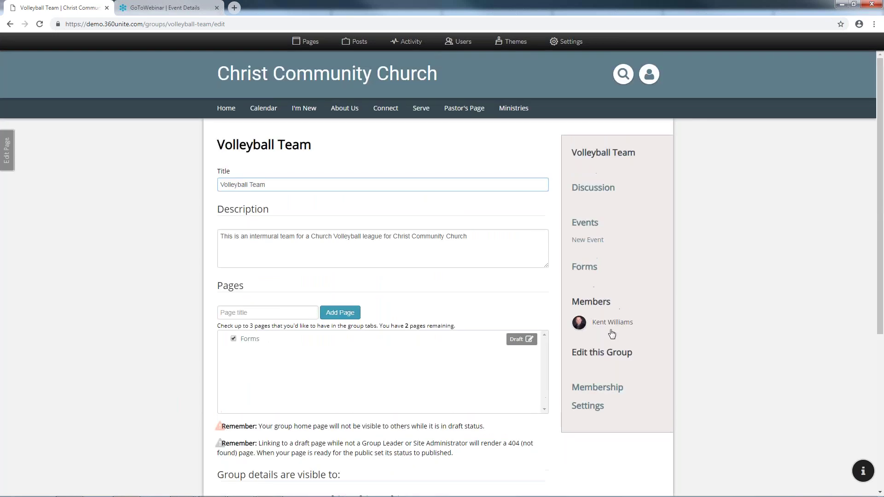
left_click(598, 302)
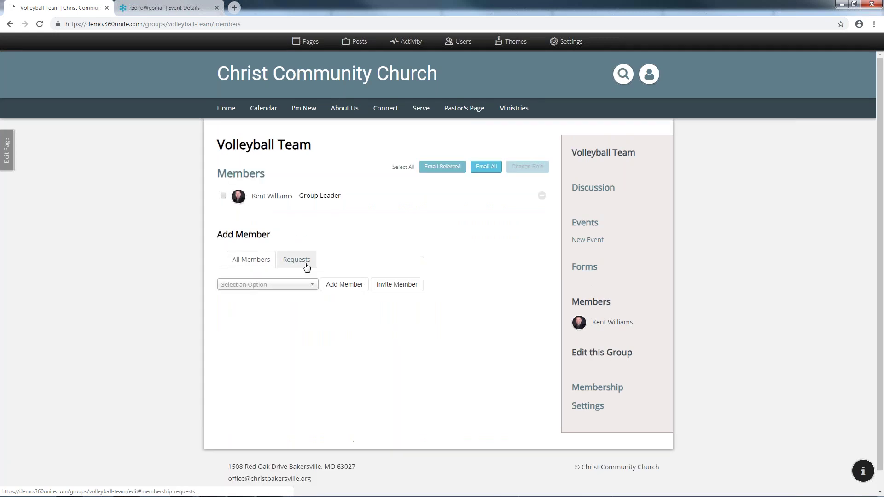
Step: Check pending requests, then add the first new person from the All Members list
left_click(306, 266)
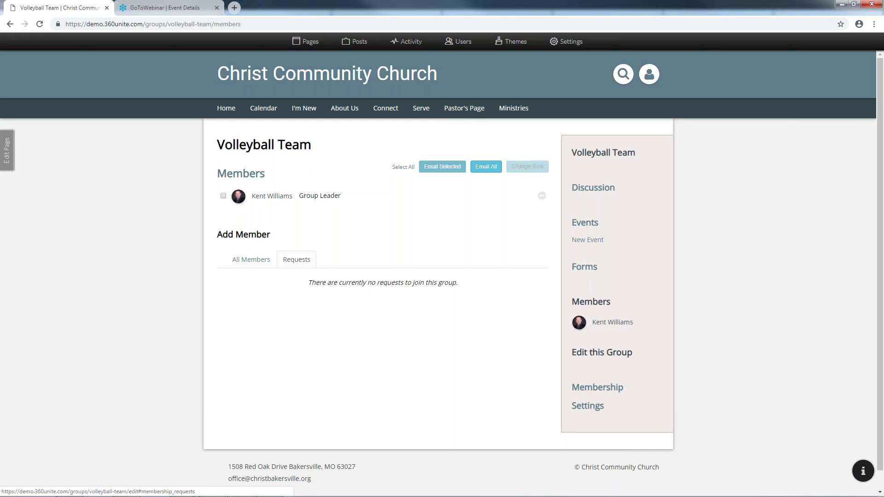
left_click(250, 259)
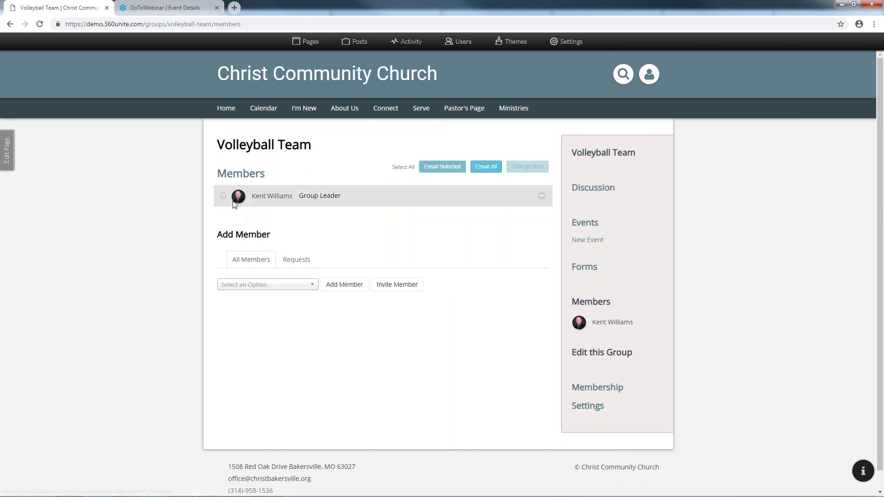
left_click(267, 285)
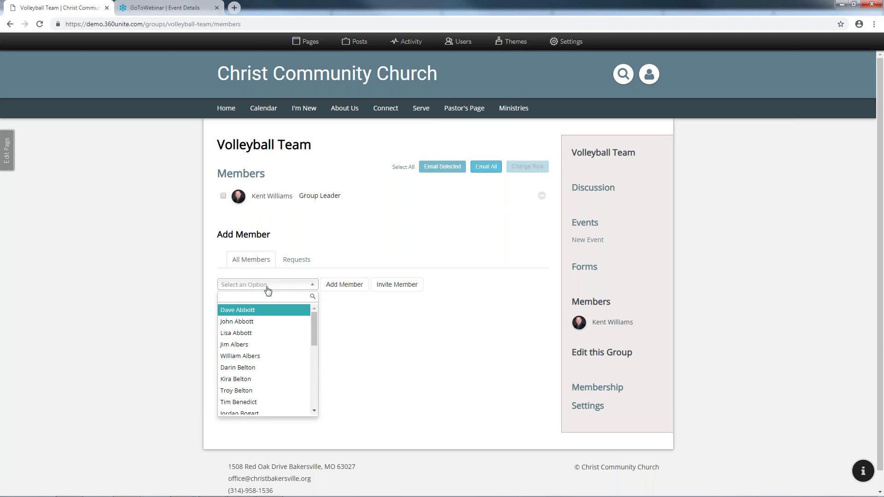
scroll(265, 391, "down", 3)
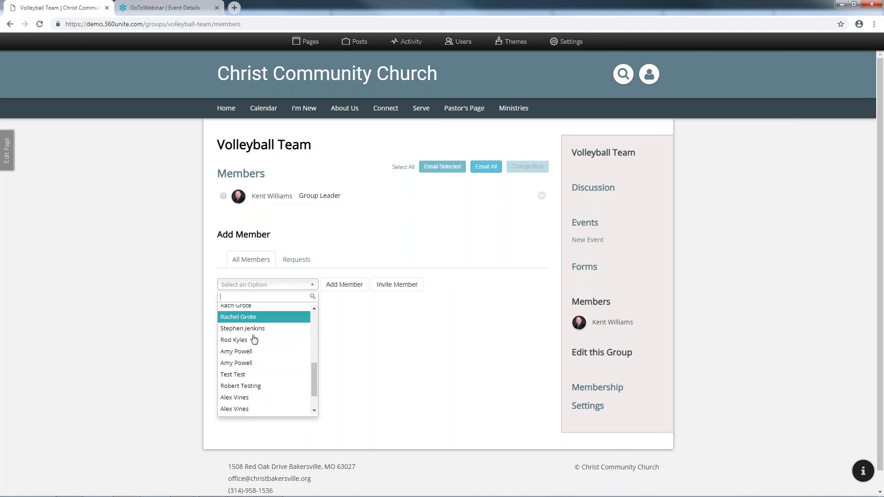
scroll(259, 341, "up", 3)
scroll(258, 342, "up", 5)
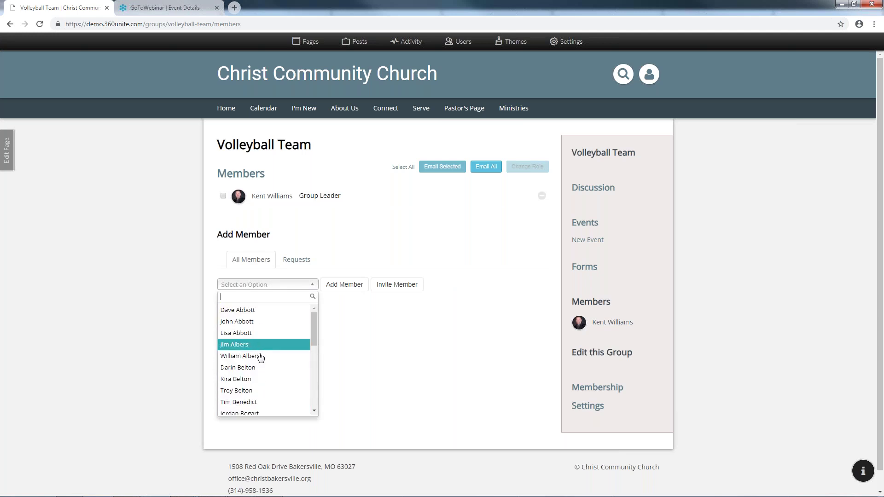
scroll(261, 368, "down", 3)
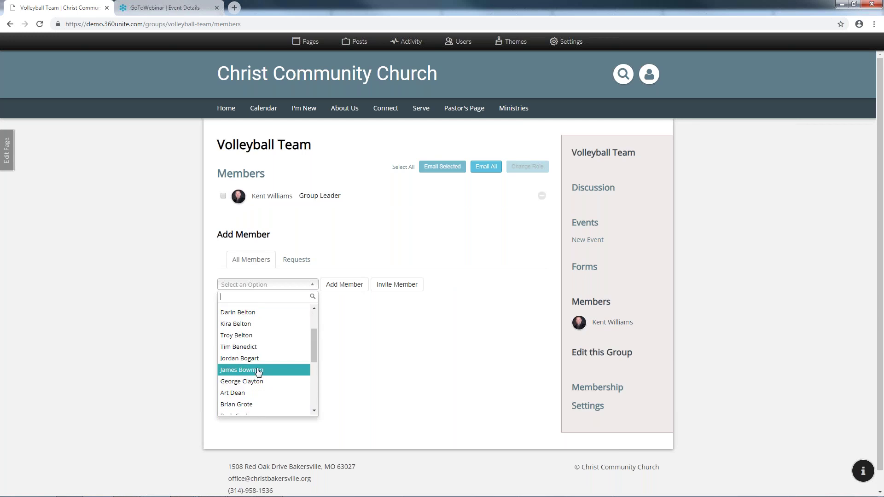
left_click(259, 356)
left_click(341, 285)
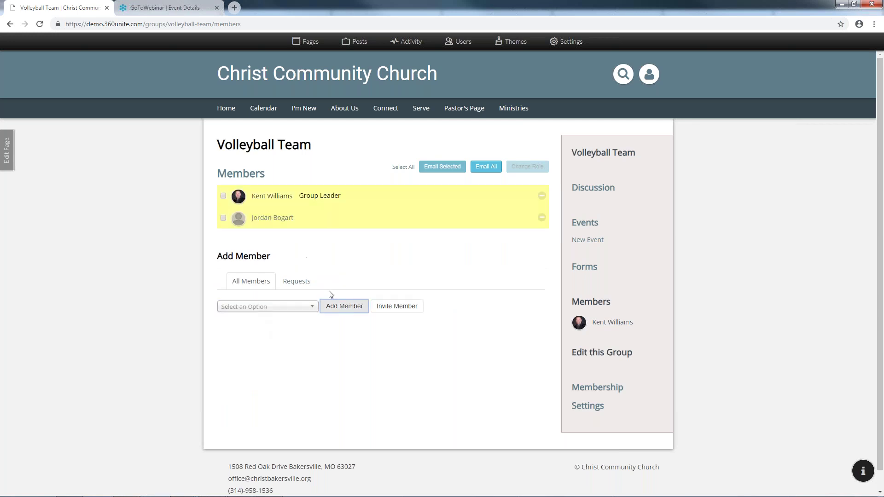
Step: Add the second and third people to the team and tick the first new member
left_click(302, 307)
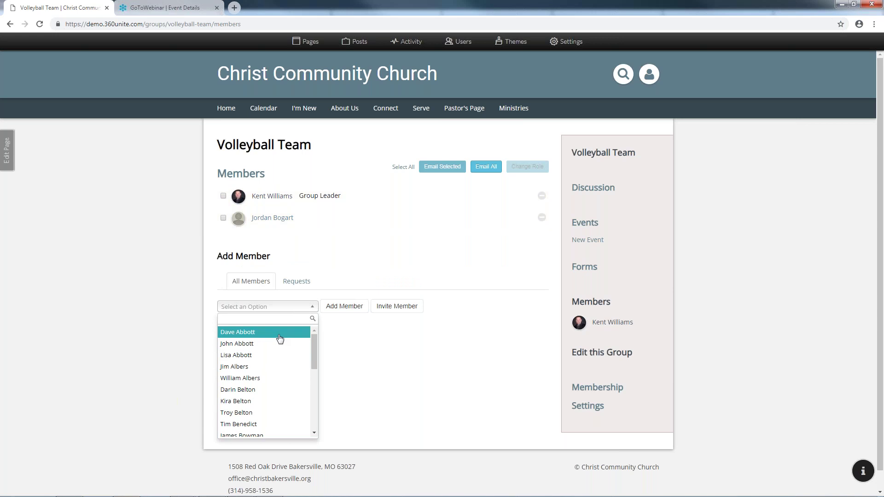
left_click(279, 334)
left_click(338, 307)
left_click(292, 328)
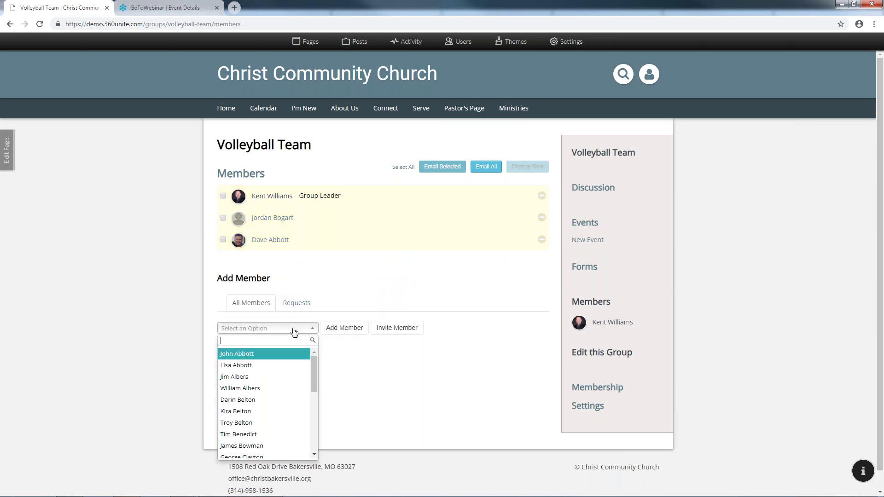
left_click(272, 380)
left_click(338, 328)
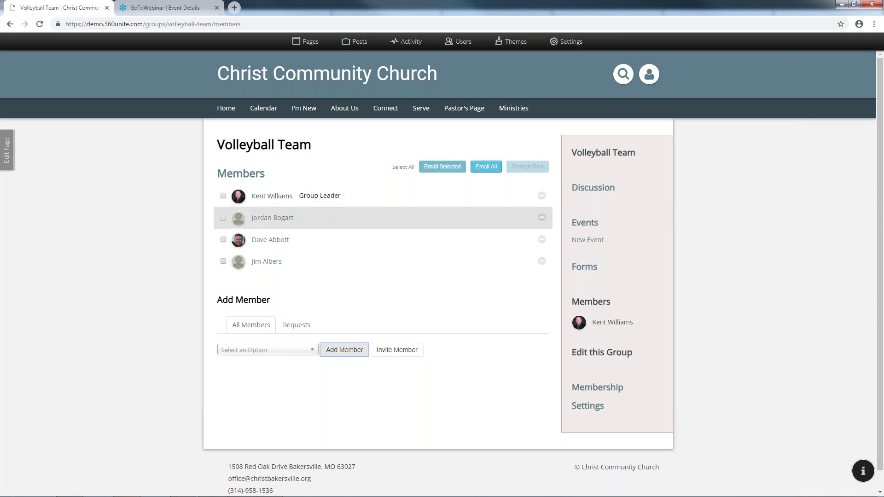
left_click(223, 218)
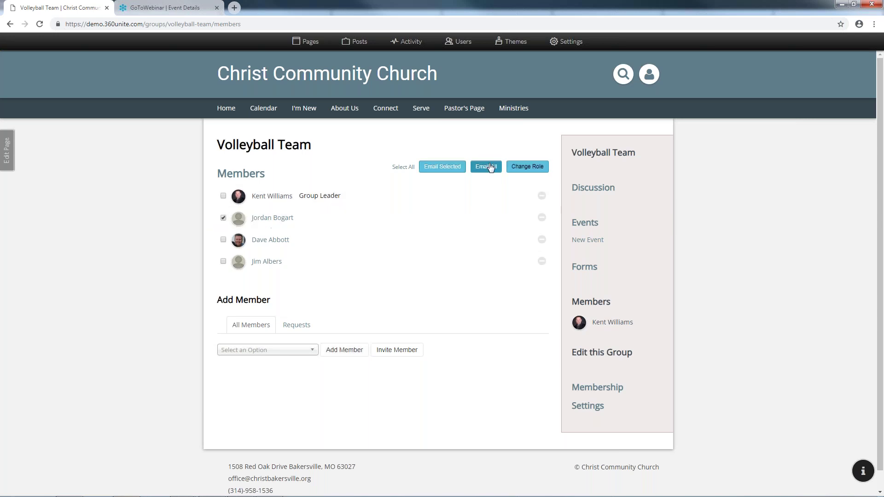
Step: Rework member roles with Promote to Leader and demote, leaving the top member a Group Leader
left_click(527, 168)
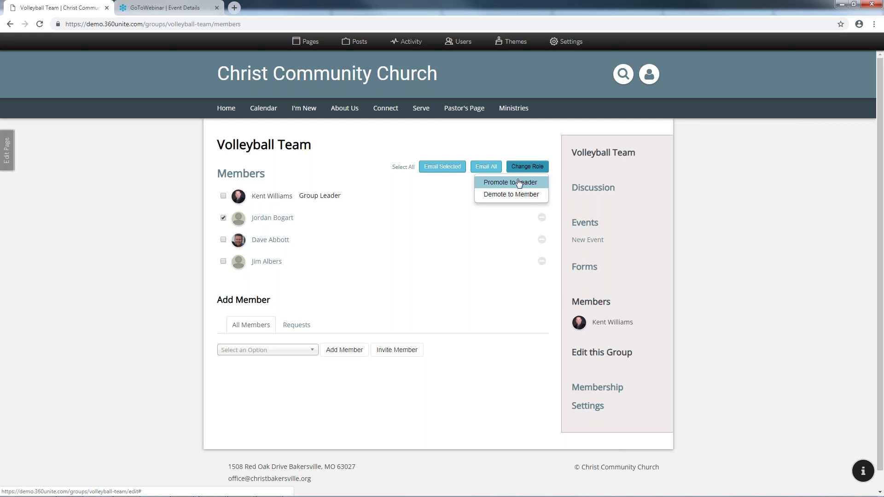
left_click(519, 182)
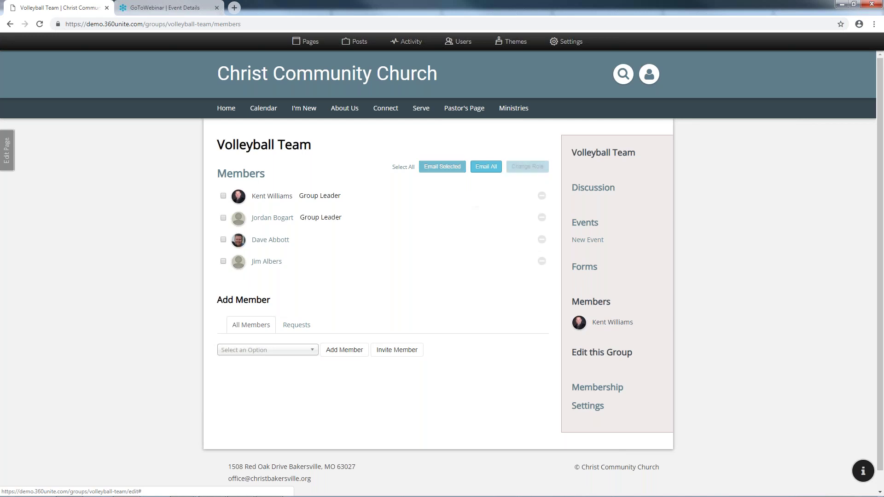
left_click(223, 195)
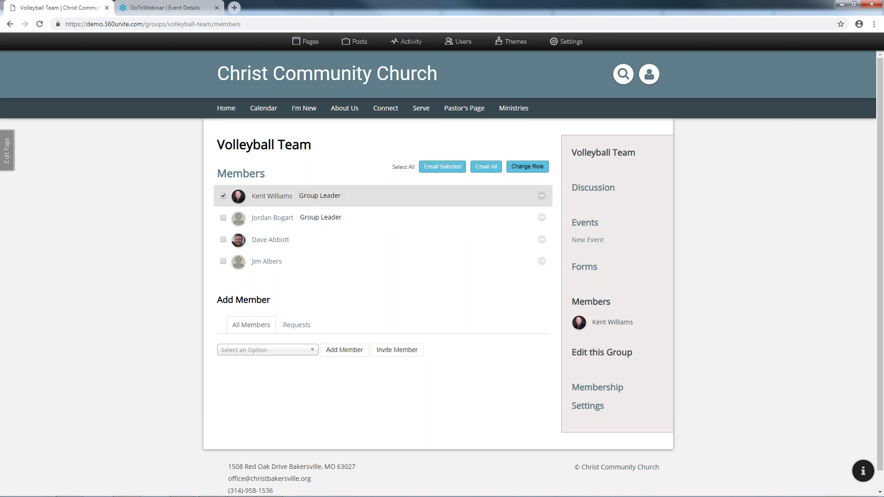
left_click(527, 166)
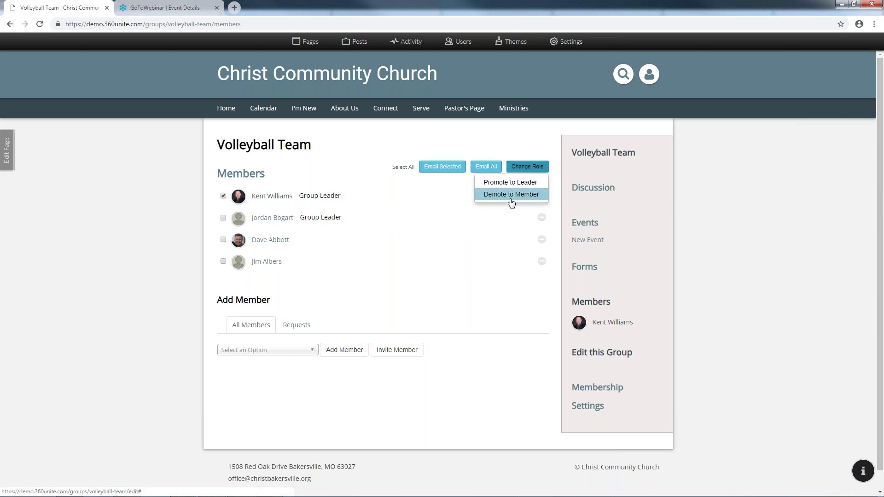
left_click(509, 195)
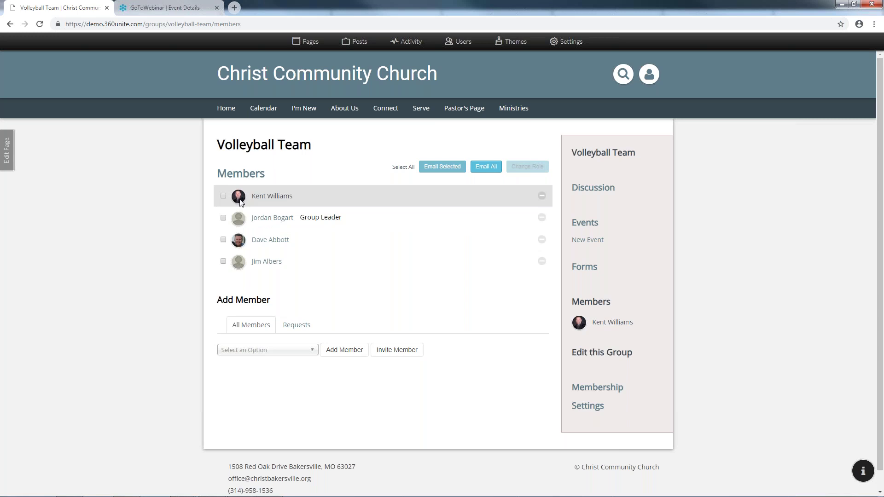
left_click(223, 196)
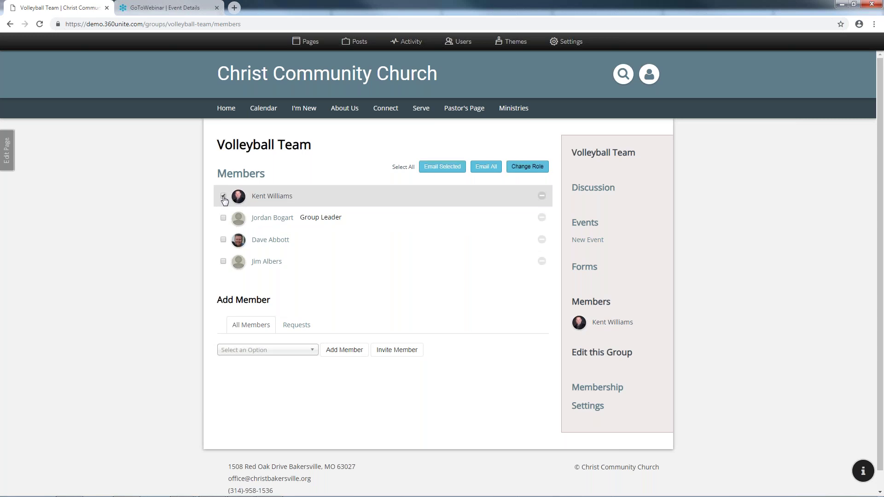
left_click(536, 167)
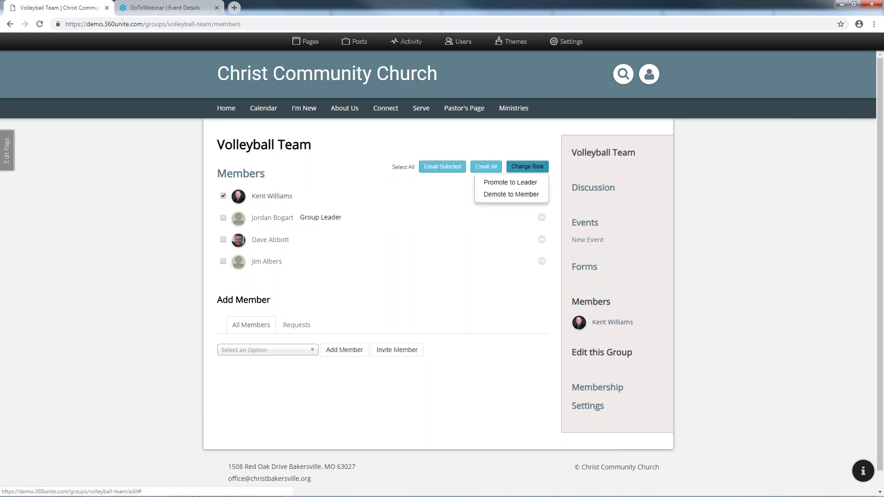
left_click(535, 184)
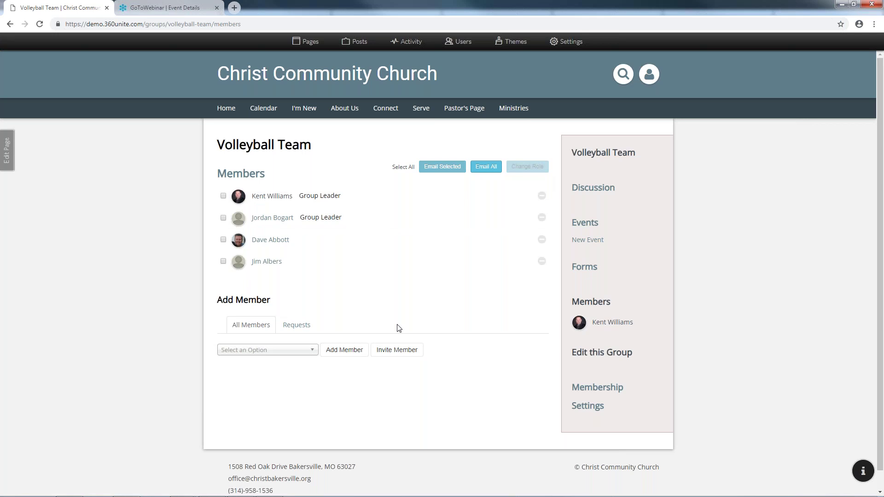
Step: Start and cancel removing the last member, then go to the group's Discussion page
left_click(542, 261)
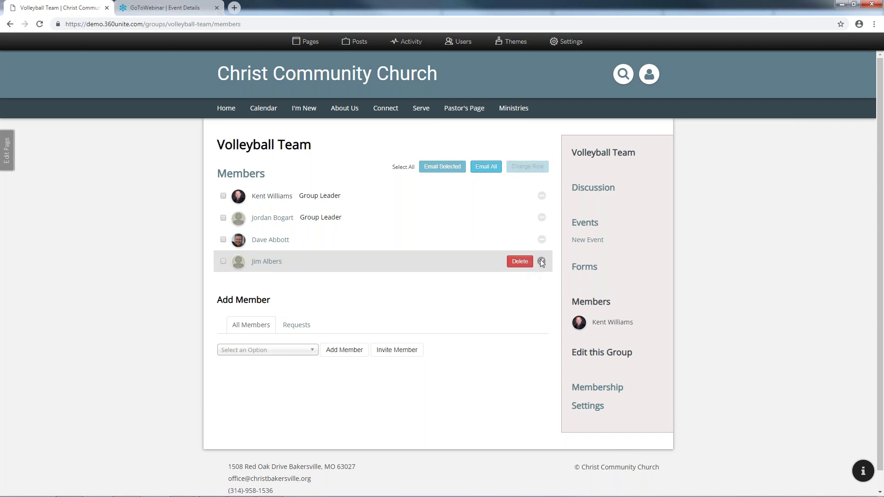
left_click(541, 261)
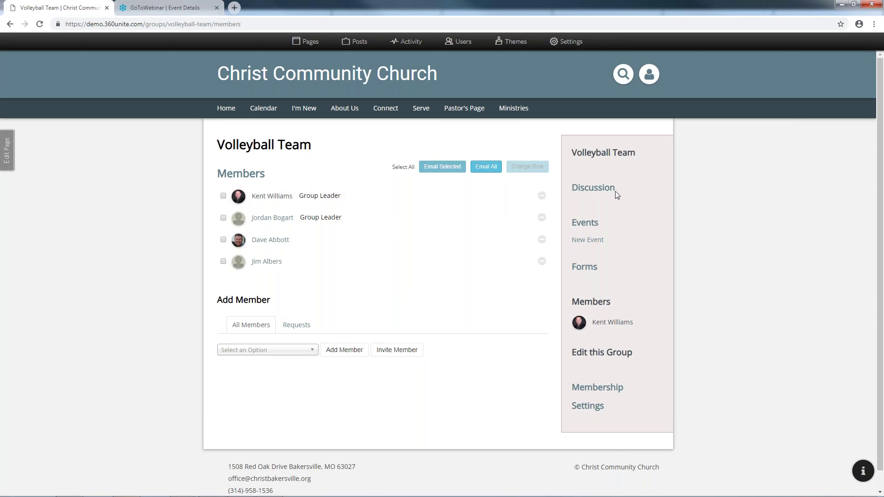
left_click(593, 188)
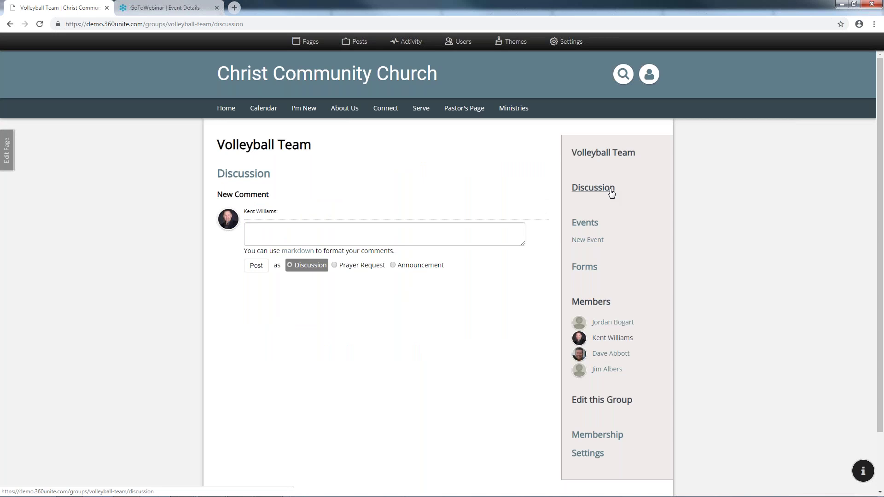
Step: Post the discussion question "Who's ready for Volleyball season?"
left_click(271, 228)
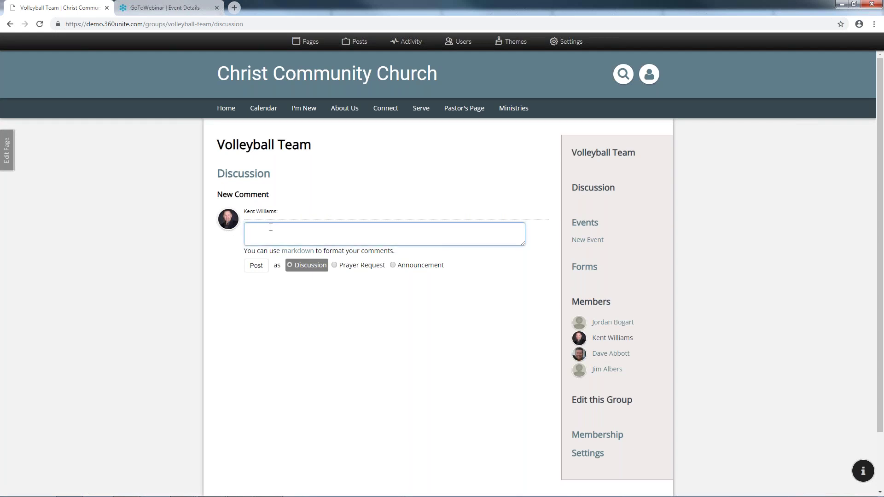
type("Who's ready for Volleyball season/?")
left_click(258, 266)
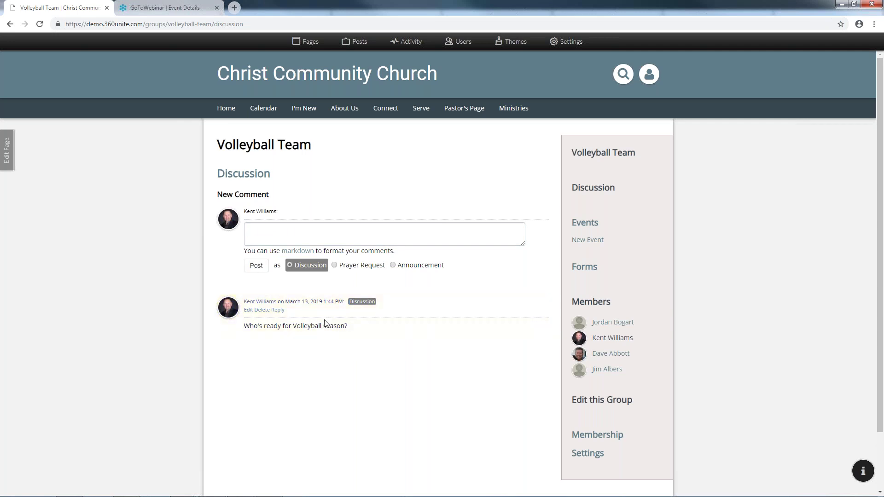
Step: Reply "I am!" to the question and set the next post type to Prayer Request
left_click(277, 310)
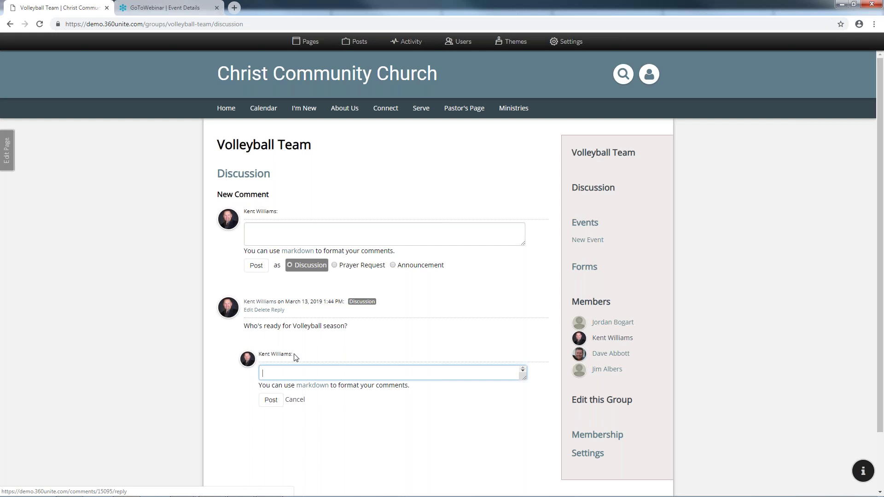
type("I am!")
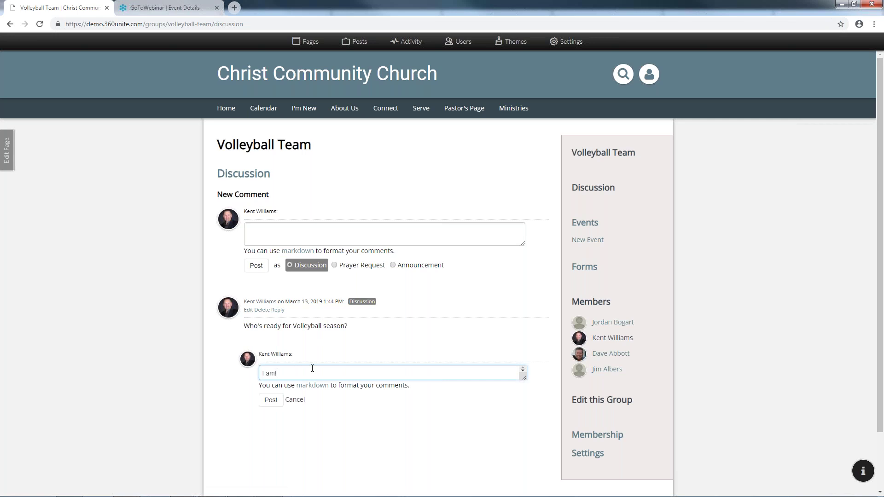
left_click(270, 399)
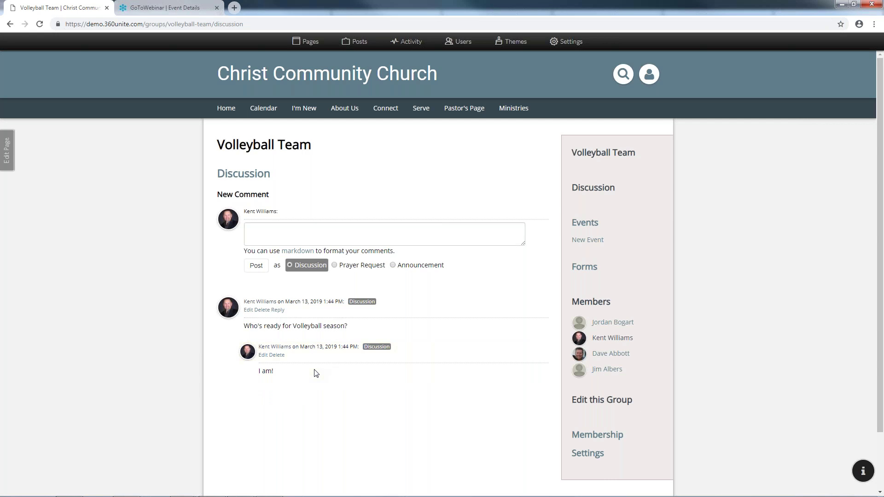
left_click(367, 267)
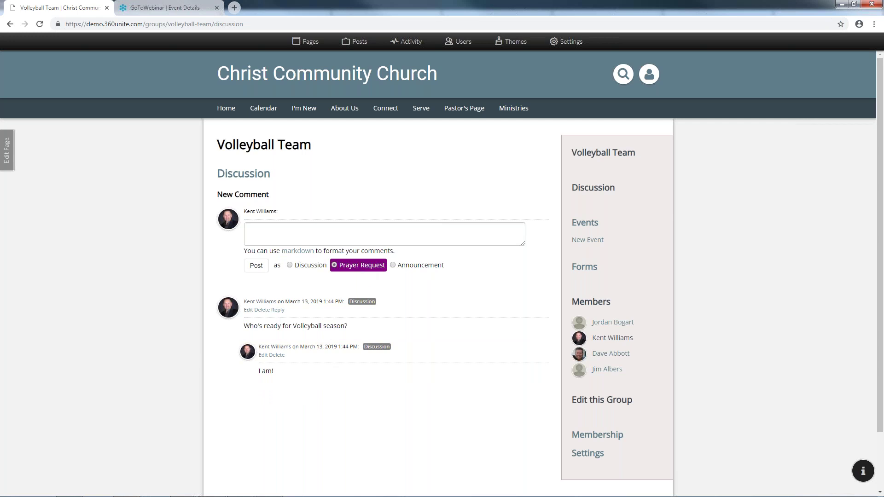
Step: Post the prayer request "My mother is in the hospital"
left_click(321, 225)
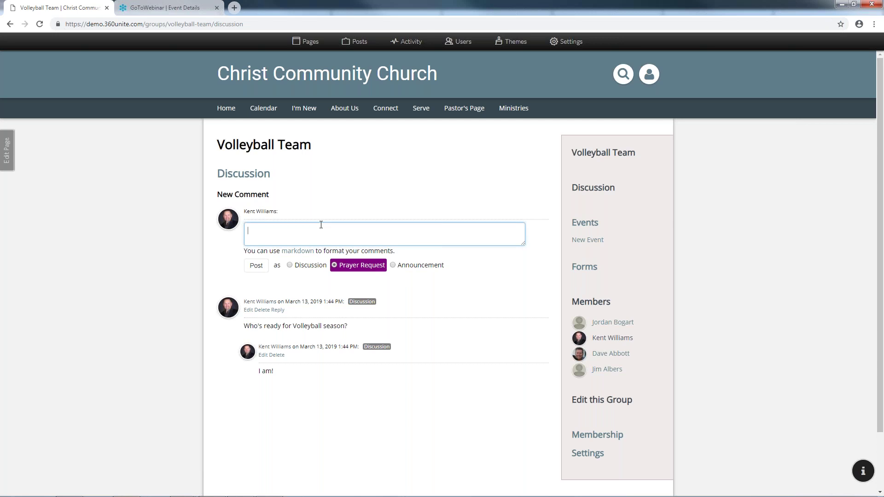
type("My mother is in the hospital")
left_click(256, 266)
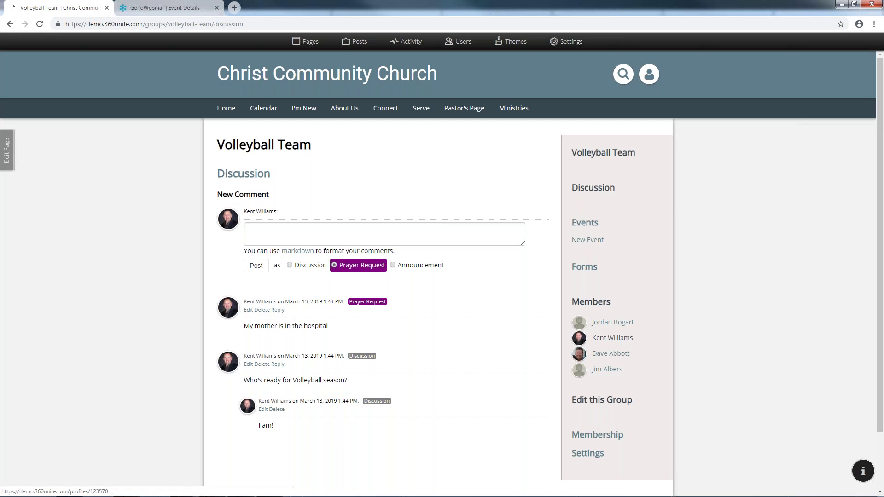
Step: Open and cancel an edit of the prayer request, delete it, and close the GoToWebinar tab
left_click(249, 310)
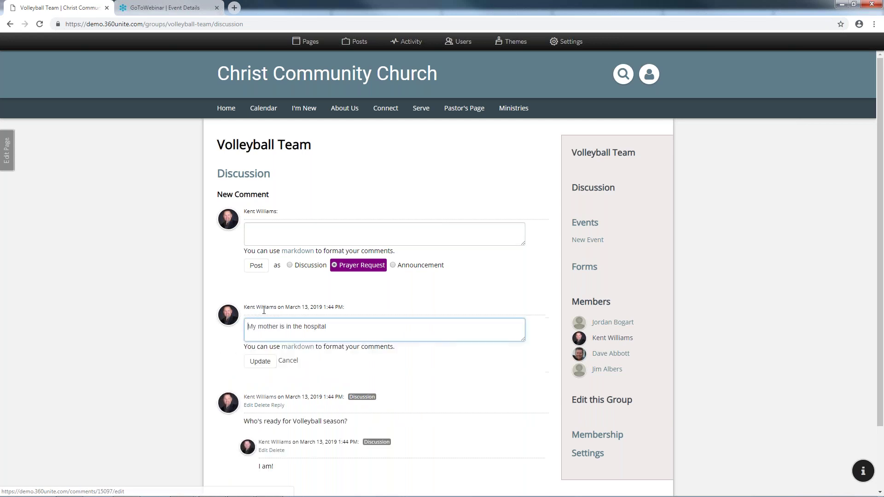
left_click(289, 360)
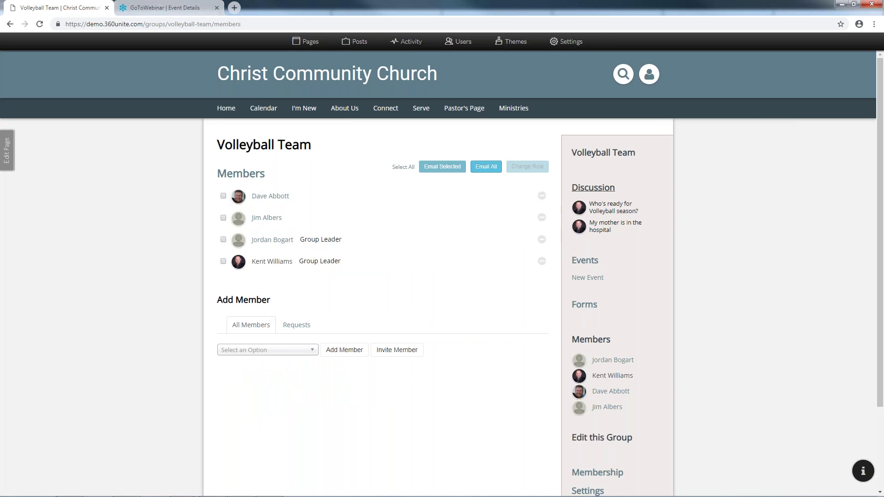
left_click(577, 190)
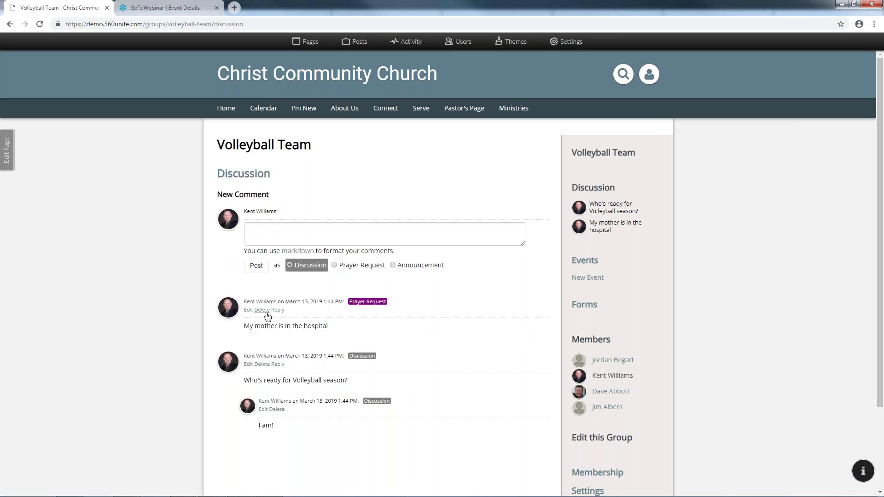
left_click(262, 309)
left_click(554, 156)
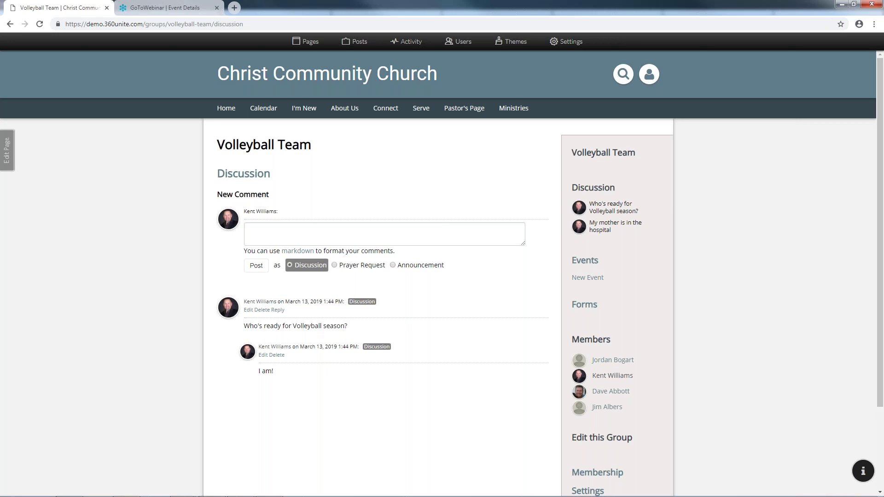
left_click(216, 7)
Step: Search Google for "timer" in a new tab and show the 5-minute timer full screen
left_click(121, 7)
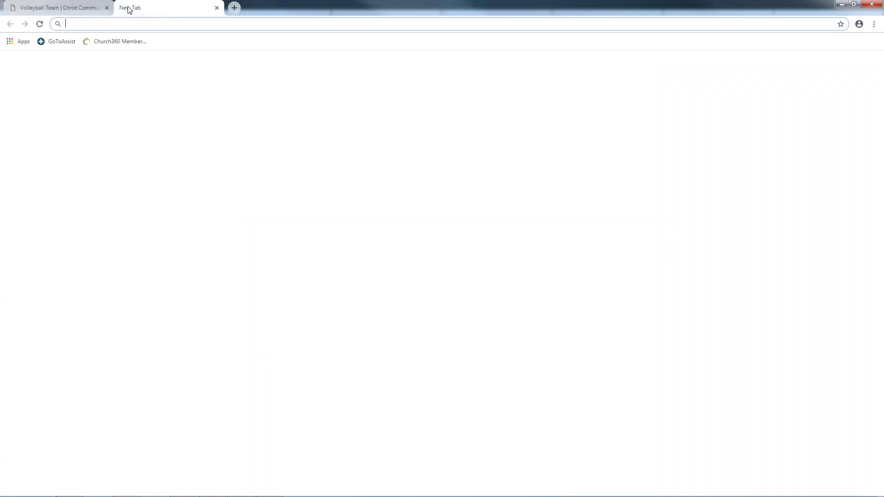
type("t")
key("Return")
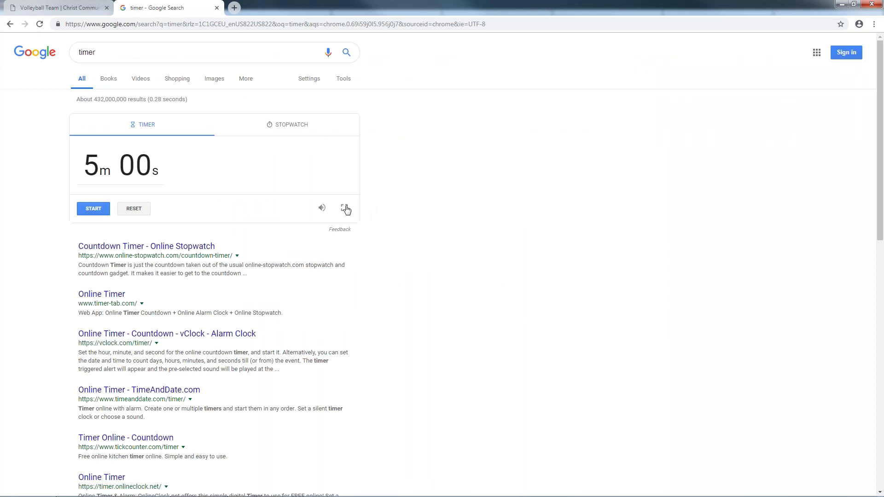
left_click(344, 207)
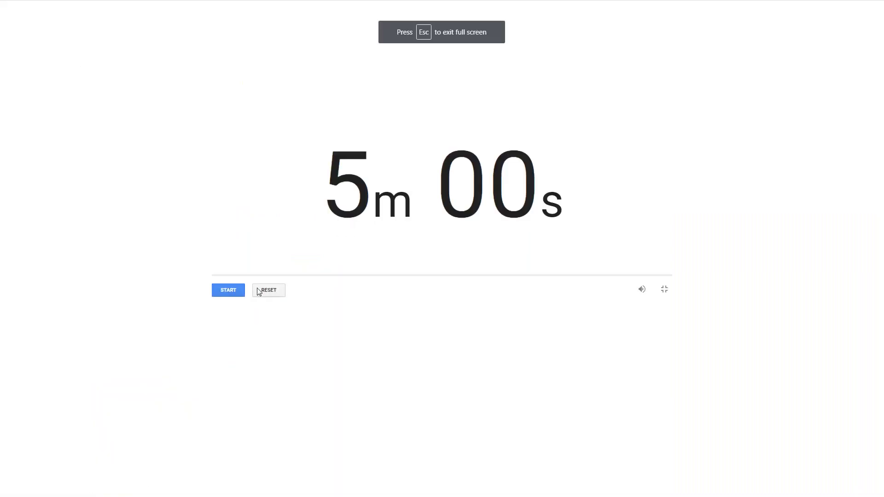
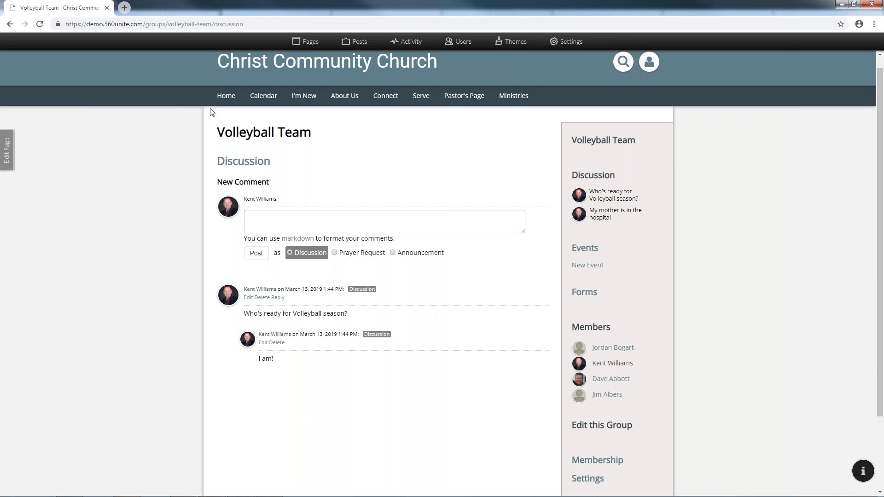
Step: Return to the Christ Community Church home page and briefly browse the Pages menu-item list
left_click(222, 97)
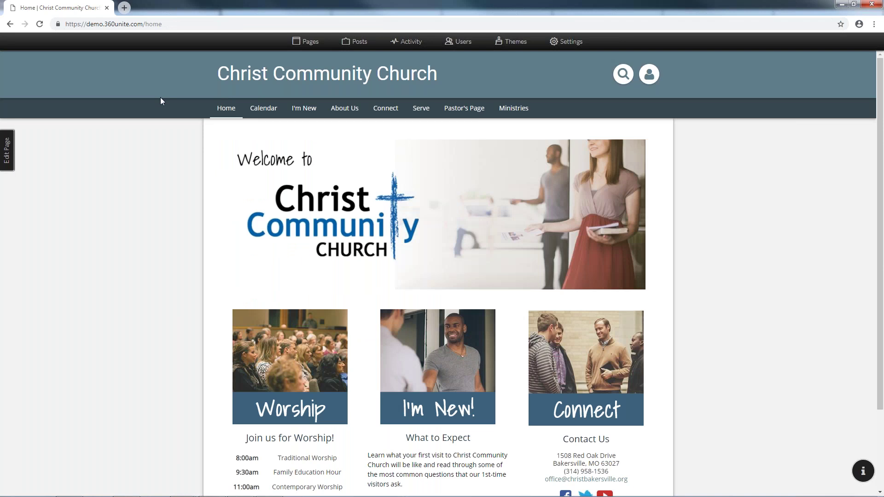
left_click(307, 44)
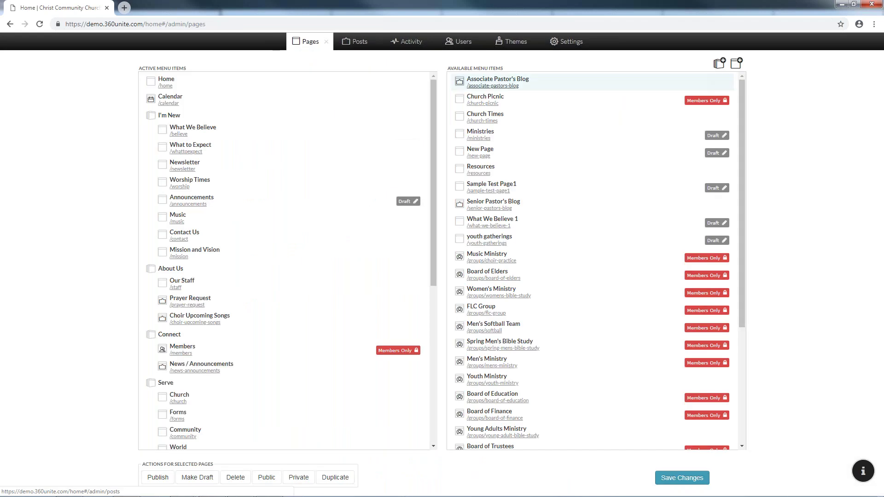
scroll(532, 256, "down", 3)
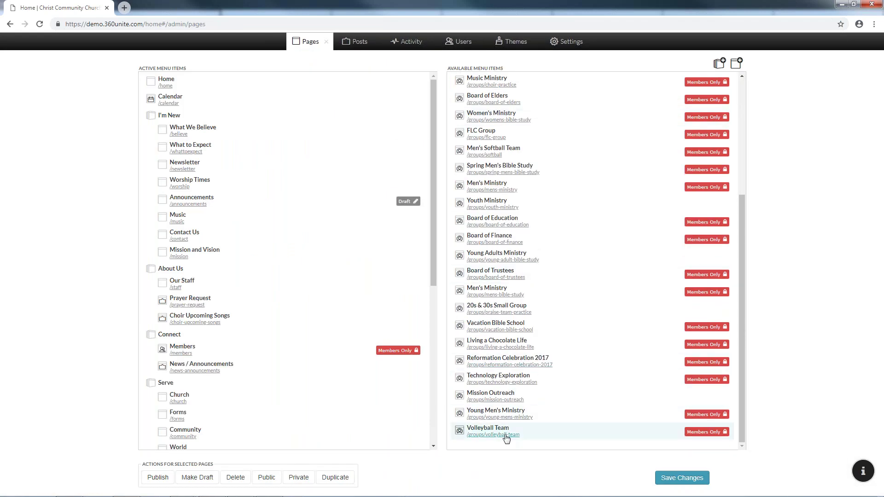
scroll(554, 281, "up", 3)
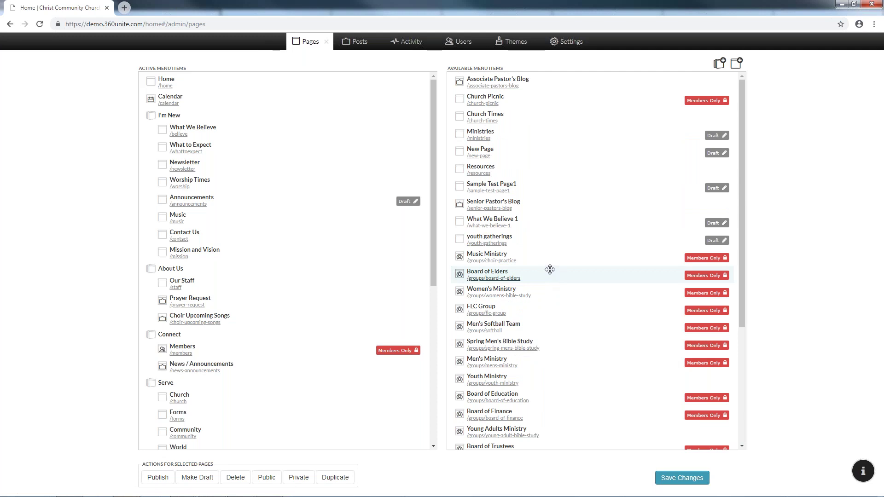
left_click(326, 41)
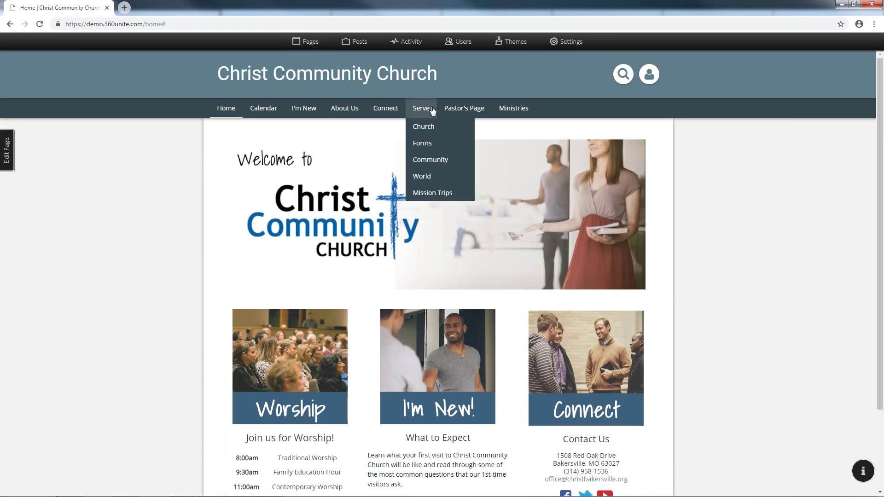
mouse_move(473, 109)
mouse_move(506, 109)
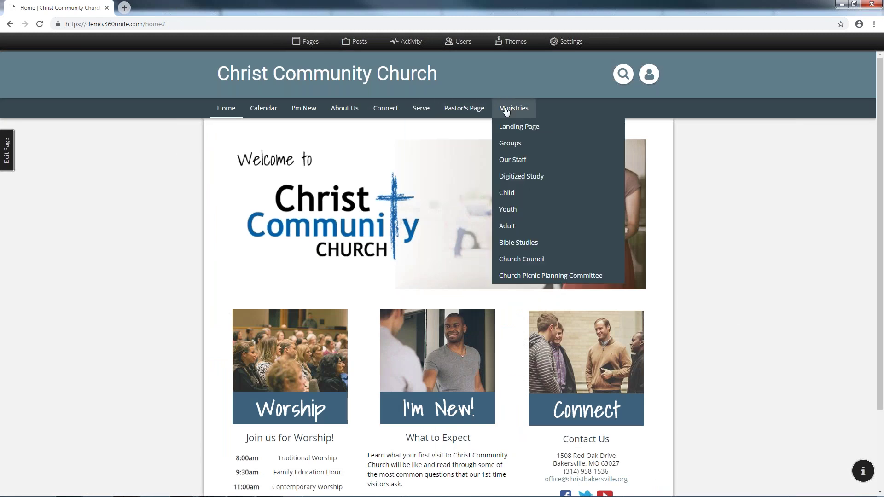
Step: Open Ministries > Groups and scroll through the list of church groups
left_click(510, 144)
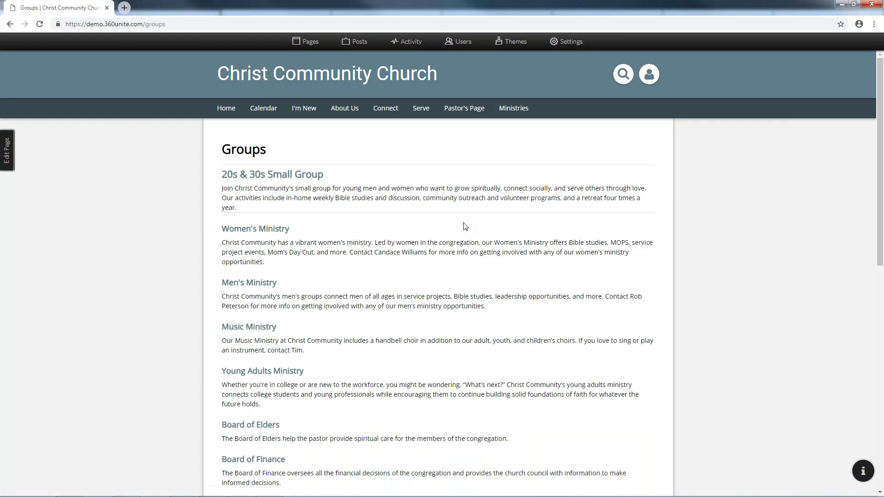
scroll(465, 229, "down", 15)
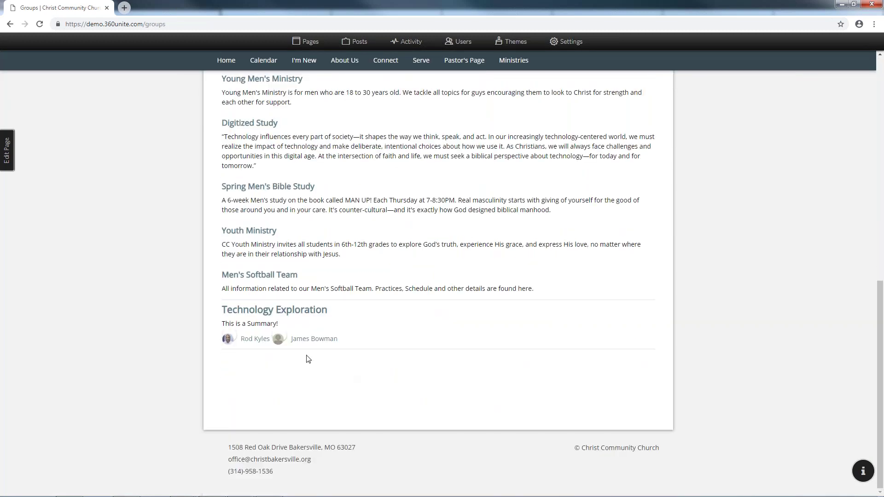
scroll(307, 353, "up", 15)
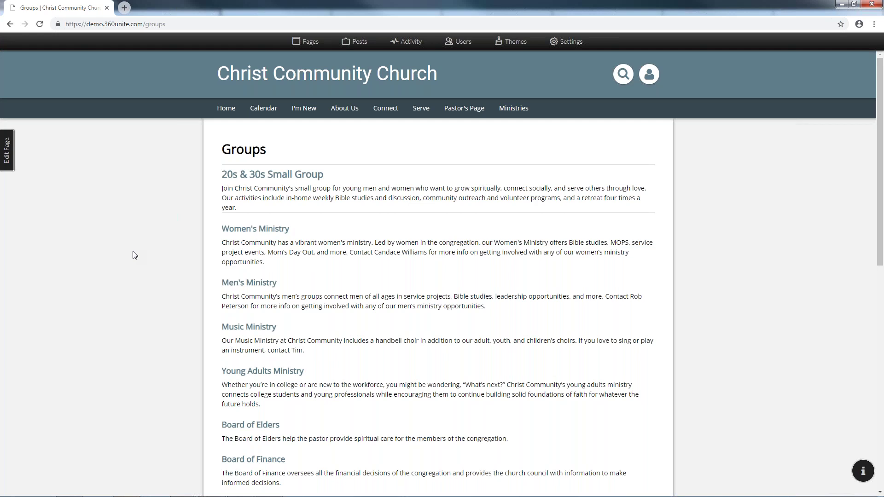
Step: Insert a Small Volleyball Team group listing below Technology Exploration and save the Groups page
left_click(7, 151)
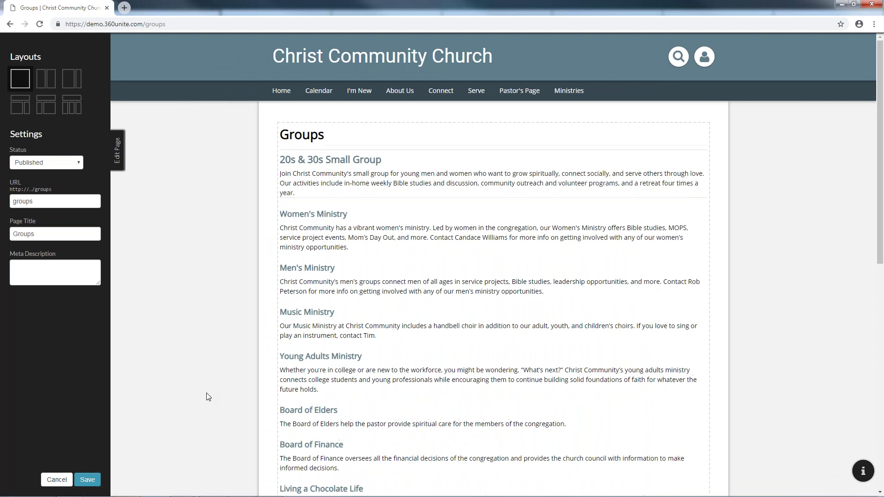
scroll(205, 420, "down", 10)
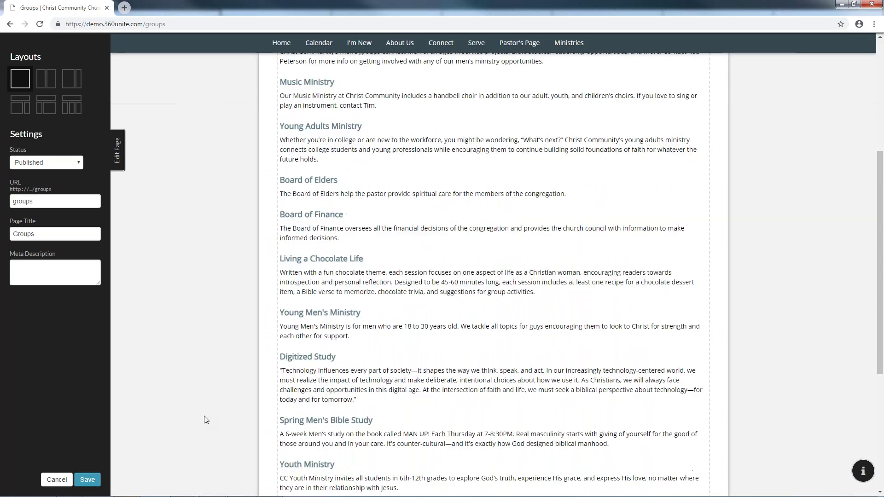
left_click(345, 358)
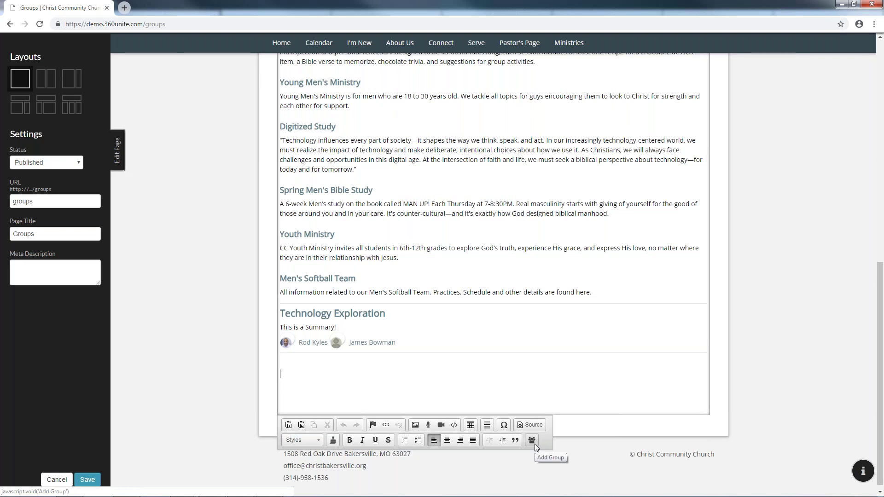
left_click(534, 443)
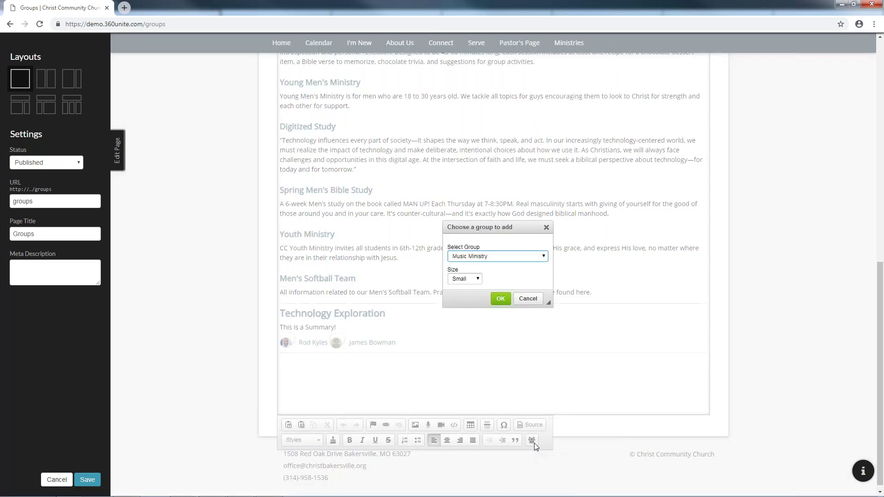
left_click(515, 257)
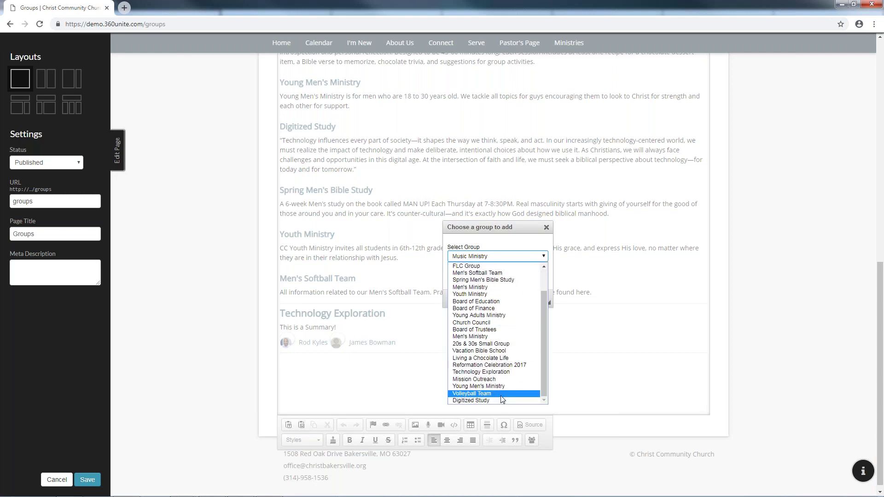
left_click(501, 396)
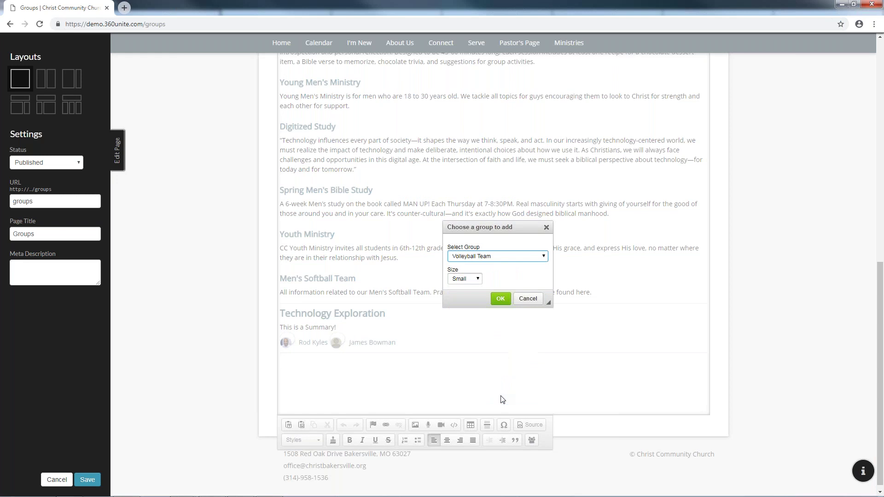
left_click(481, 280)
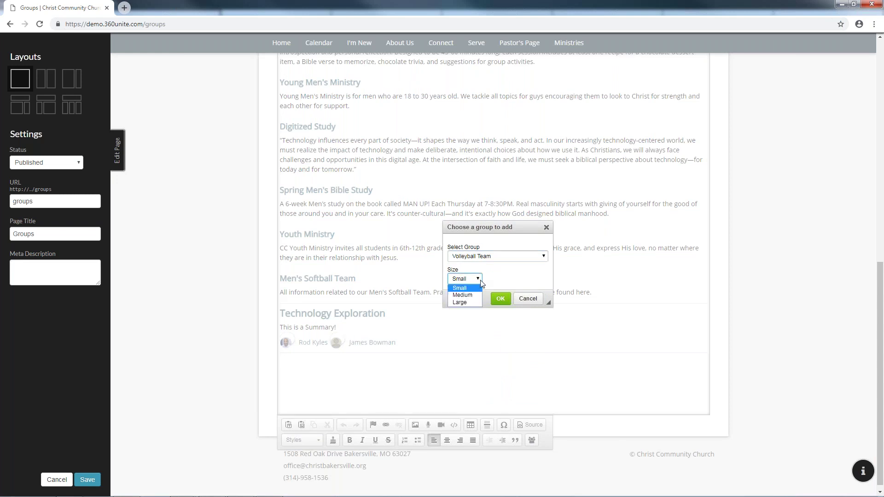
left_click(481, 280)
left_click(501, 299)
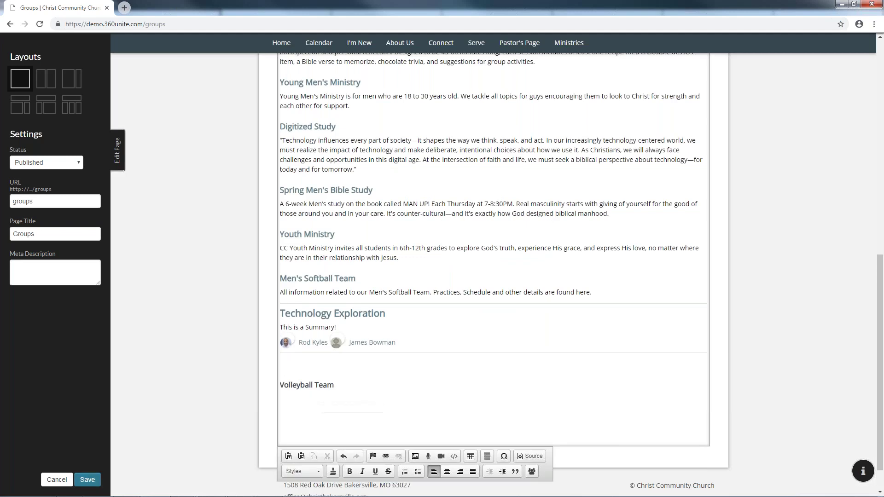
left_click(88, 480)
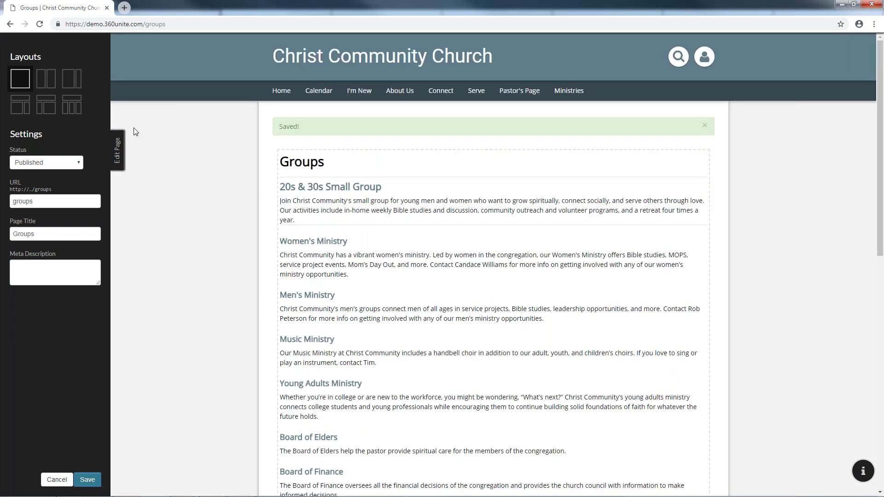
Step: Reopen the Groups page editor and resize the Volleyball Team listing to Medium
left_click(120, 147)
scroll(248, 380, "down", 15)
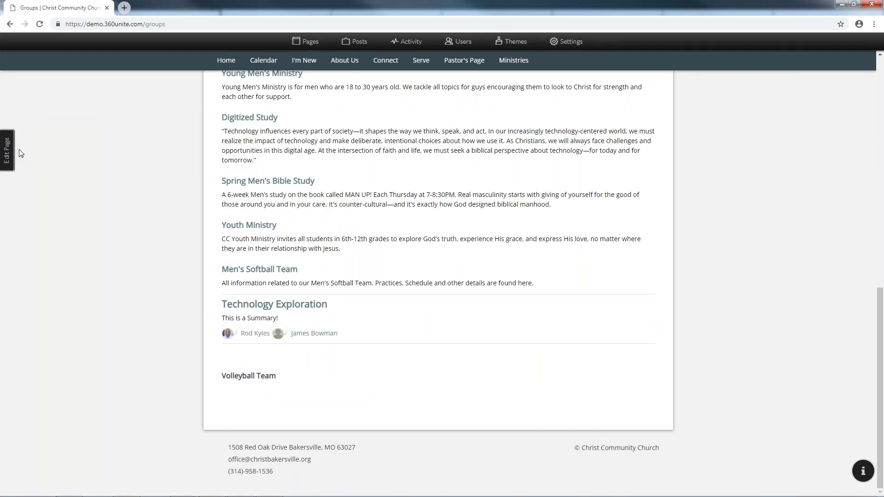
left_click(10, 157)
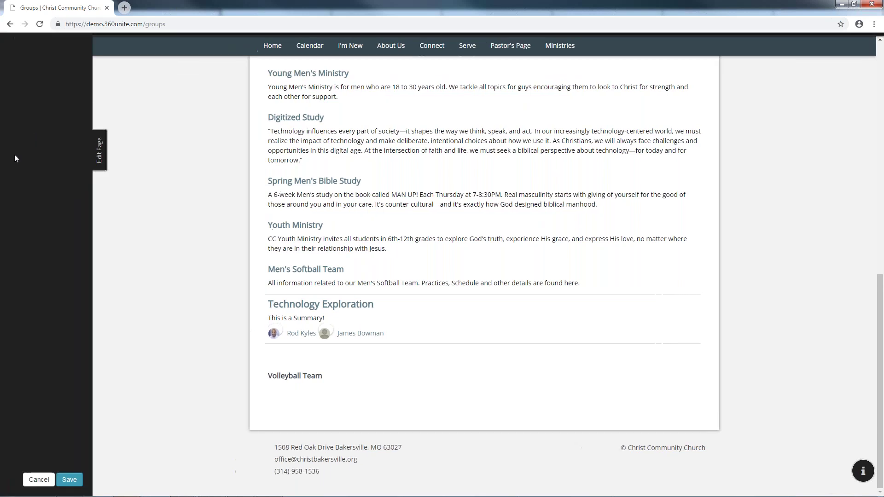
left_click(339, 383)
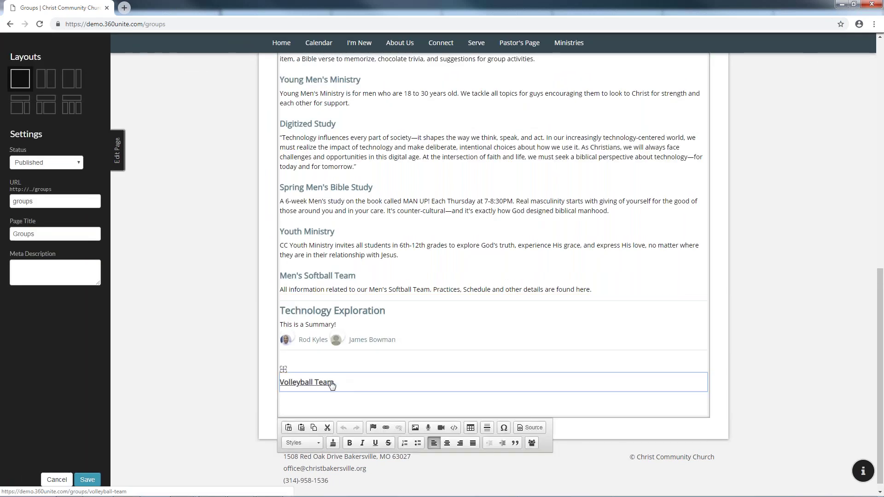
double_click(331, 384)
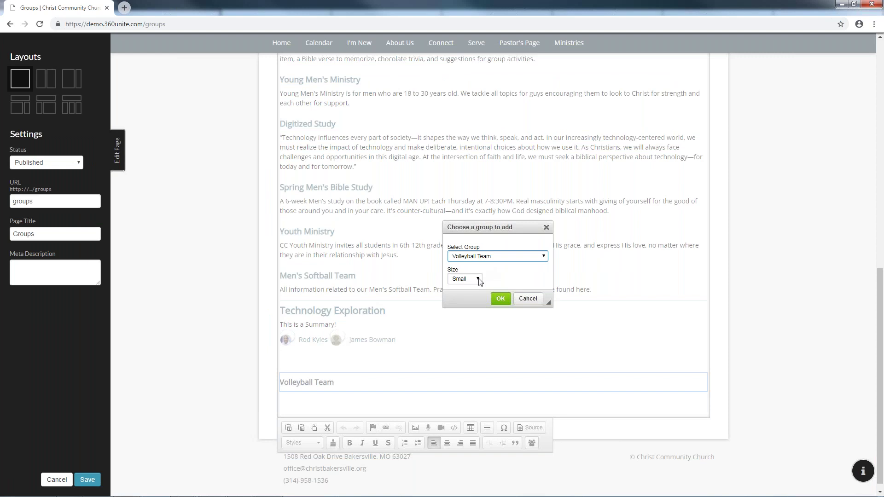
left_click(479, 280)
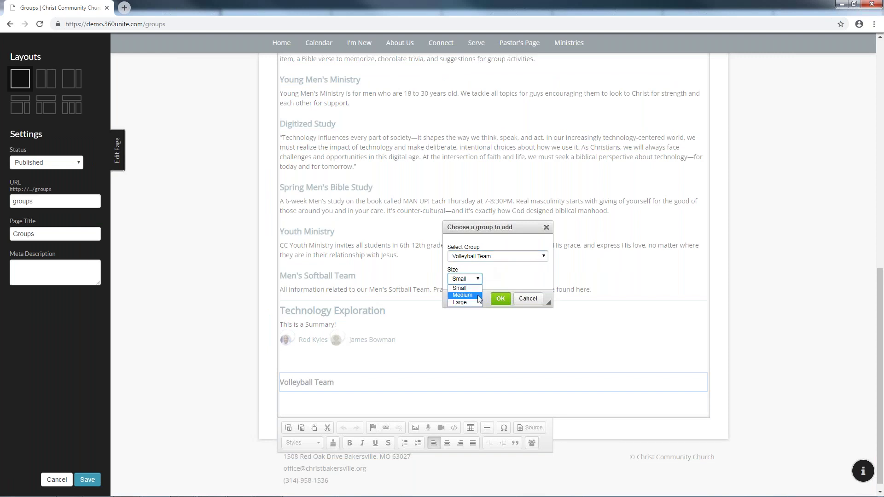
left_click(477, 295)
left_click(502, 299)
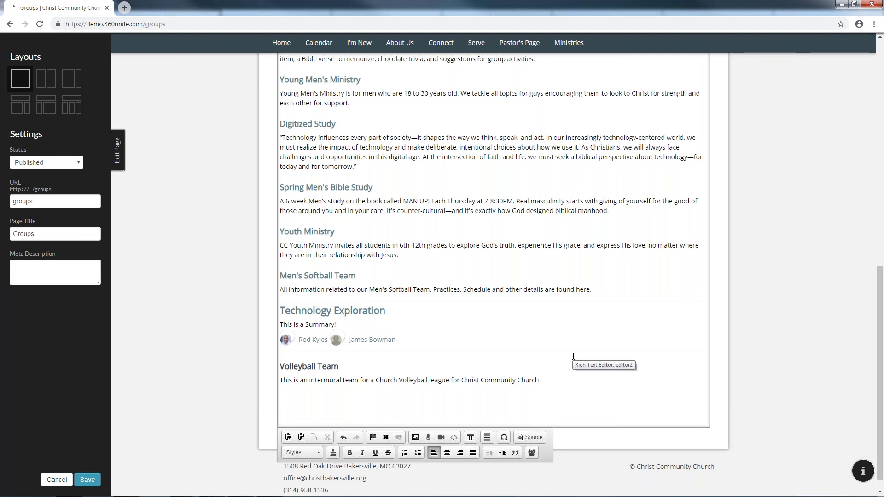
Step: Enlarge the Volleyball Team listing to Large and save the Groups page
double_click(327, 367)
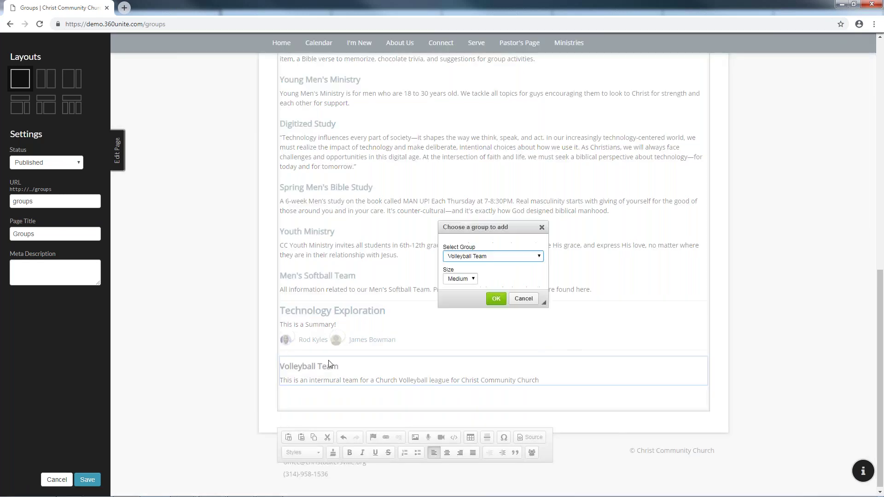
left_click(466, 279)
left_click(460, 301)
left_click(496, 298)
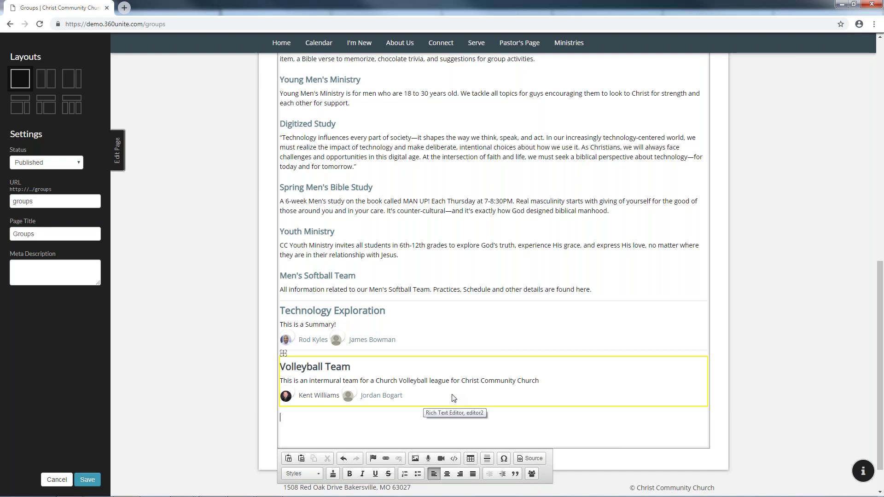
left_click(87, 480)
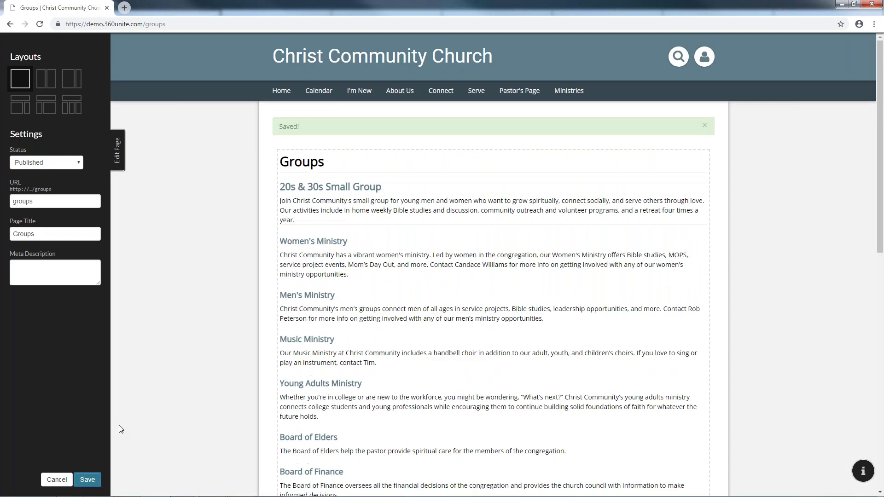
scroll(271, 379, "down", 7)
scroll(271, 379, "down", 4)
Step: Exit page editing, then dismiss the Add Page template chooser without creating a page
left_click(117, 150)
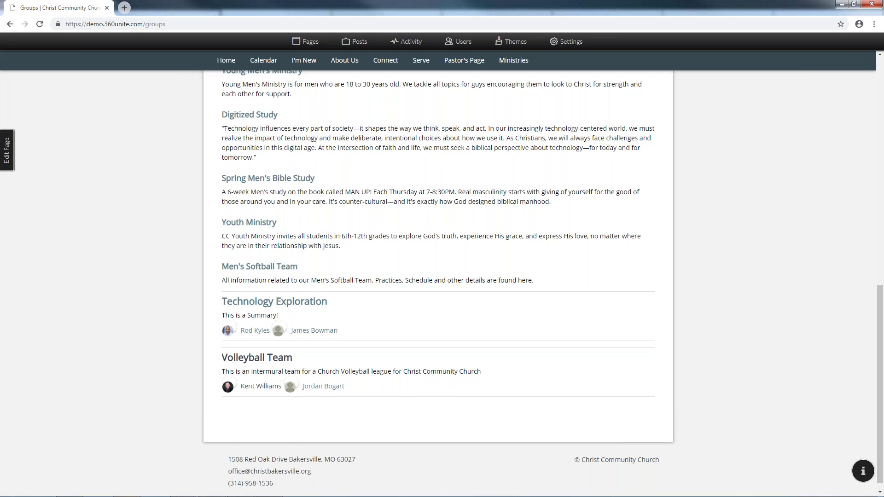
left_click(306, 41)
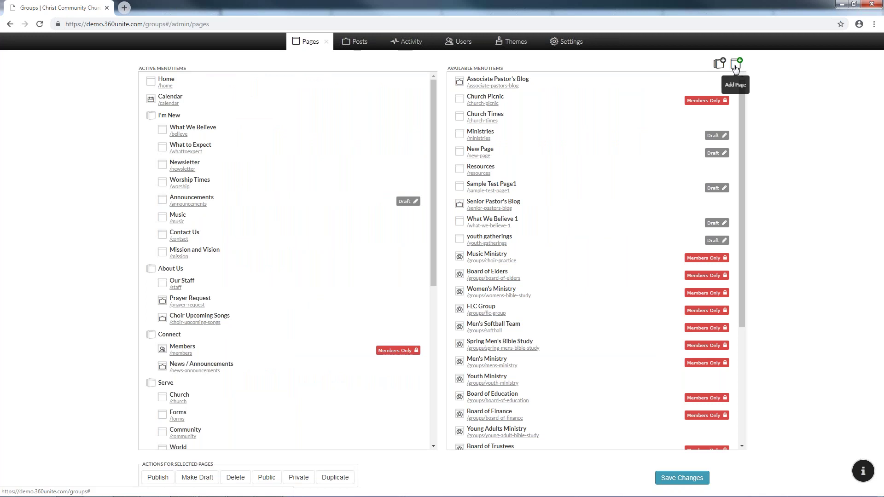
left_click(736, 63)
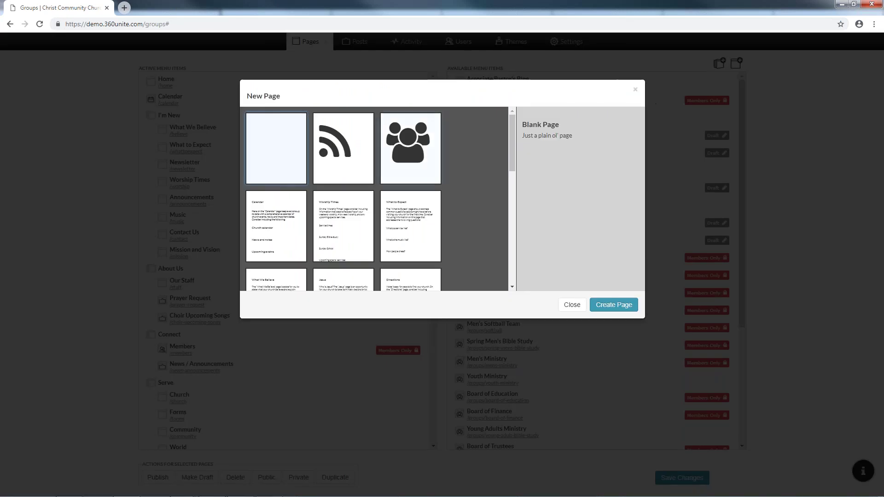
left_click(572, 305)
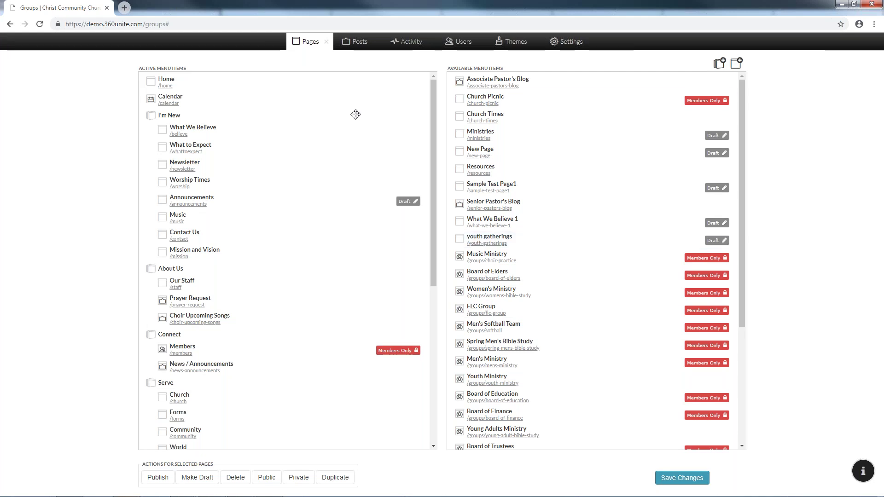
left_click(325, 44)
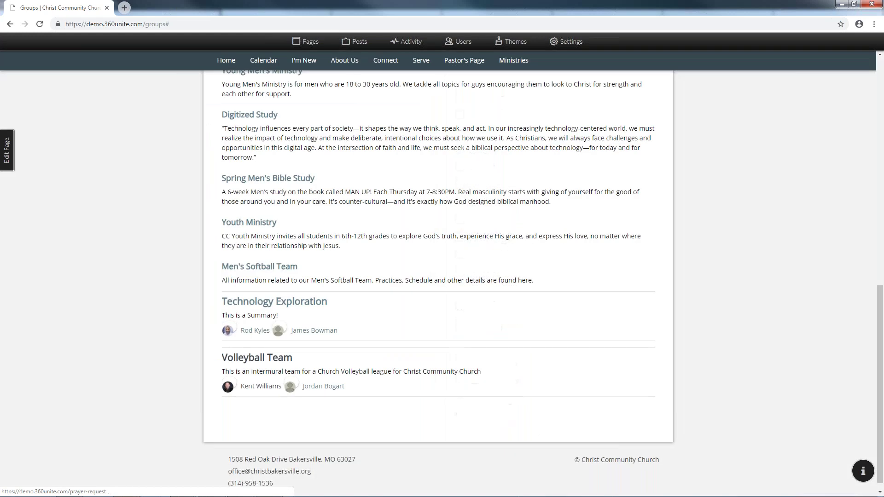
Step: Go to the church Calendar page, then open the Calendars list in the admin settings
mouse_move(458, 111)
mouse_move(510, 109)
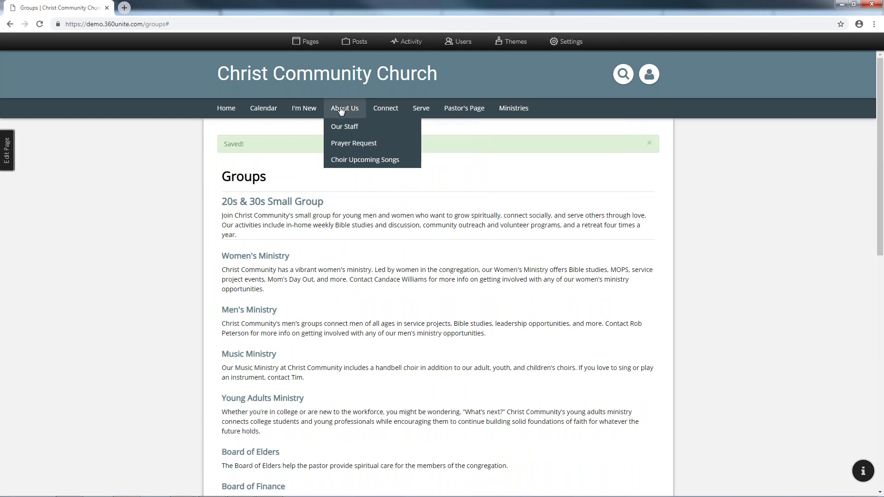
mouse_move(307, 111)
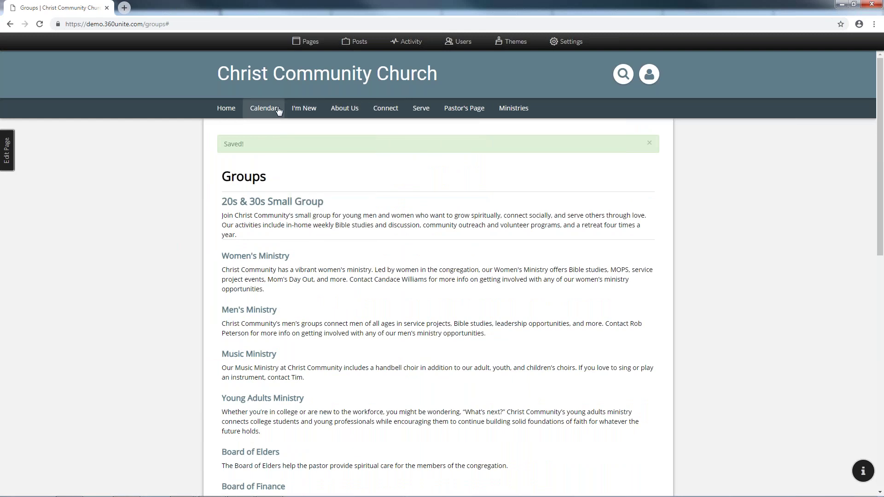
left_click(278, 110)
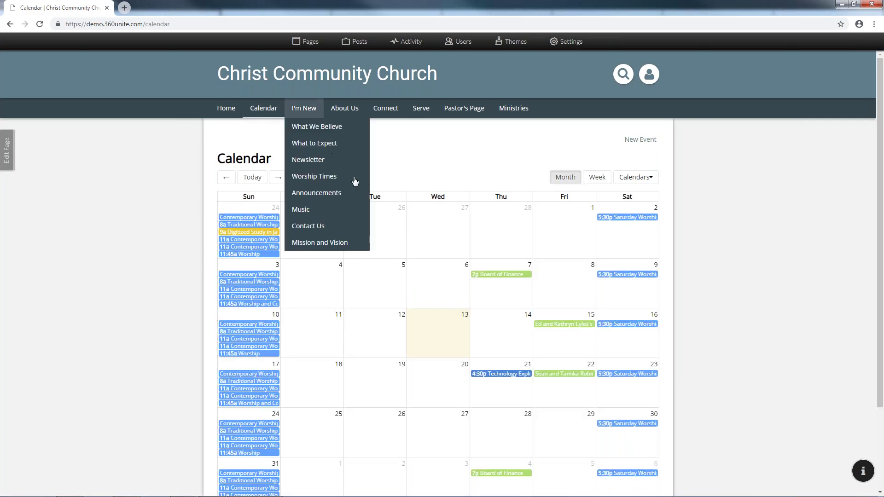
scroll(310, 198, "down", 2)
scroll(716, 298, "up", 2)
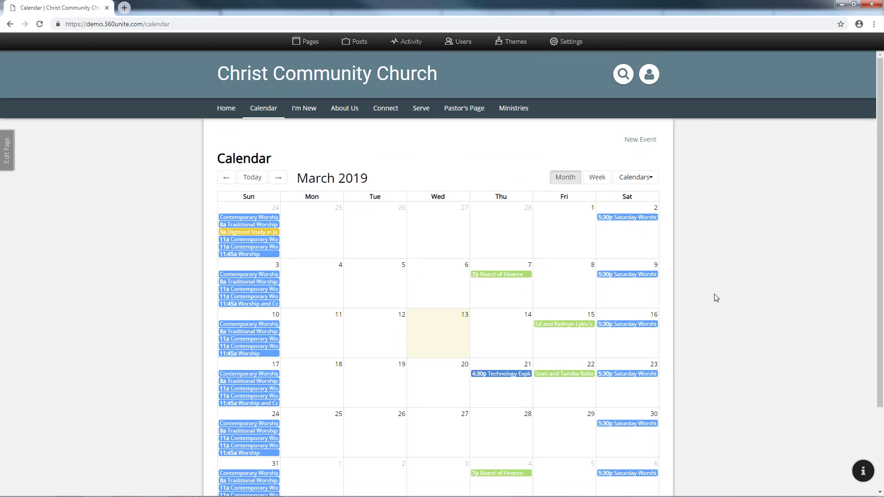
scroll(716, 297, "down", 2)
scroll(714, 285, "up", 2)
left_click(559, 49)
left_click(161, 151)
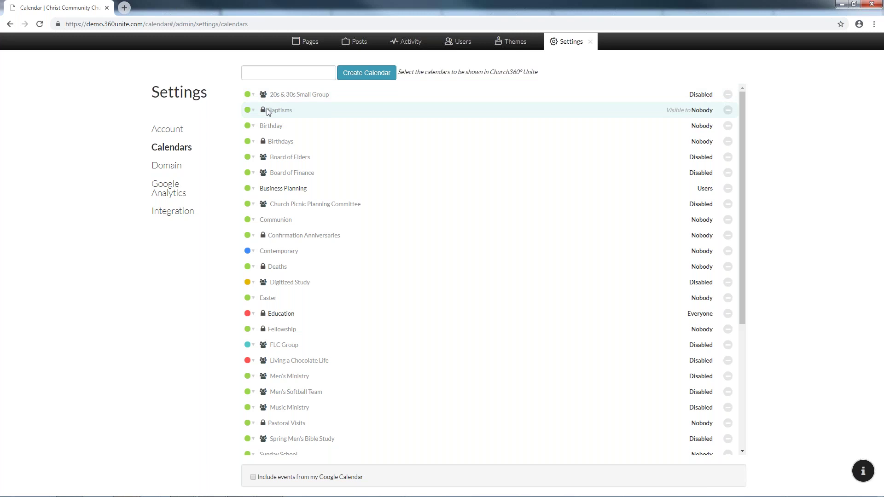
left_click(727, 110)
left_click(727, 110)
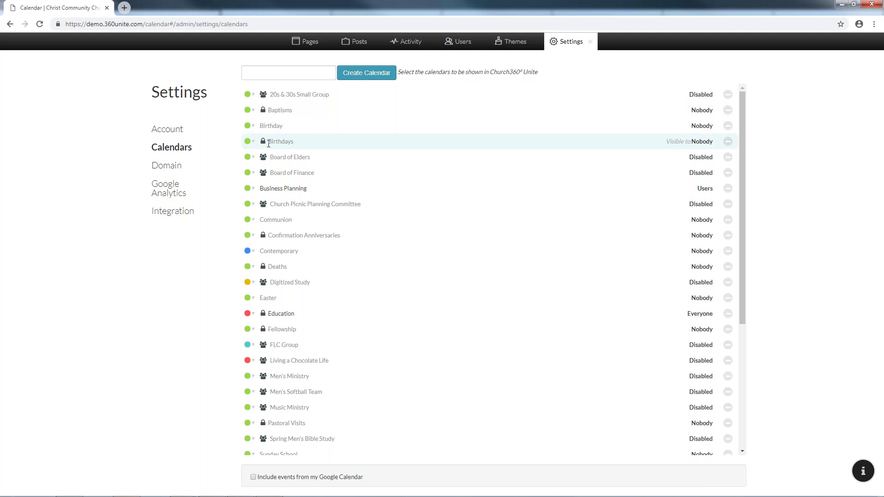
Step: Create a calendar named 'Potluck Schedule' and bring up its colour choices
left_click(301, 77)
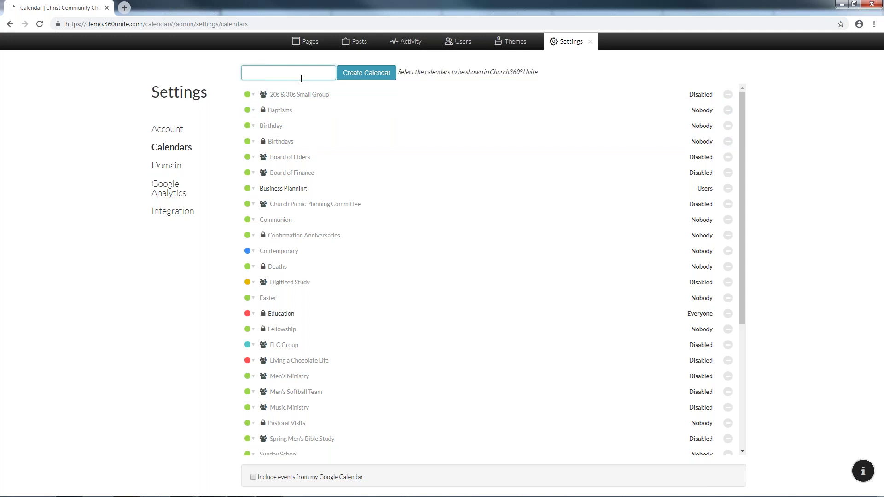
scroll(345, 258, "down", 5)
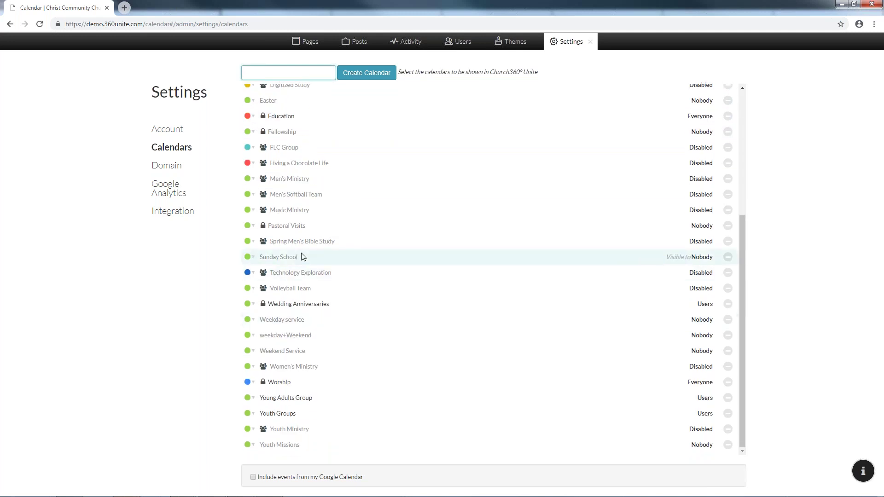
scroll(300, 255, "up", 5)
type("Potluck")
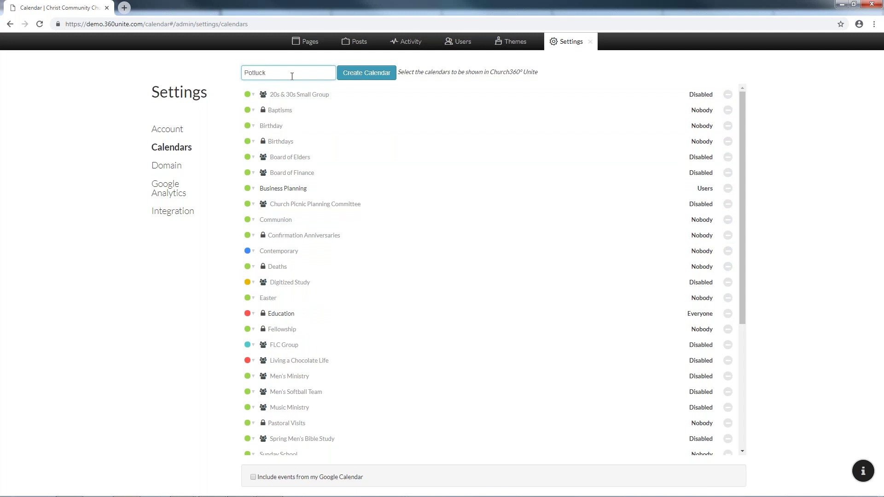
type(" Schedule")
left_click(348, 79)
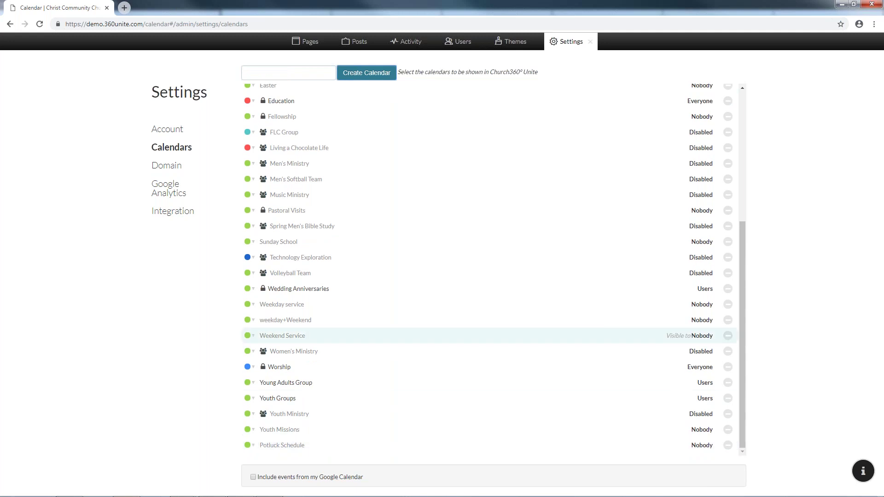
left_click(249, 445)
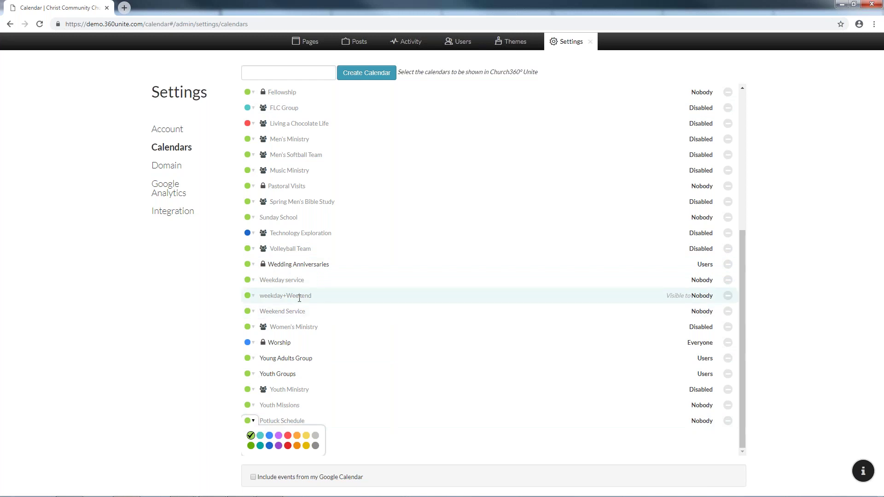
scroll(306, 335, "up", 3)
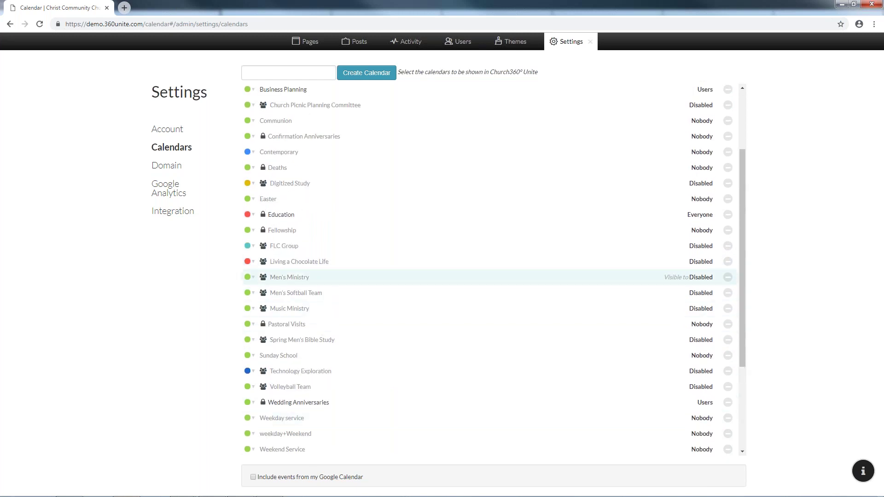
scroll(306, 308, "down", 3)
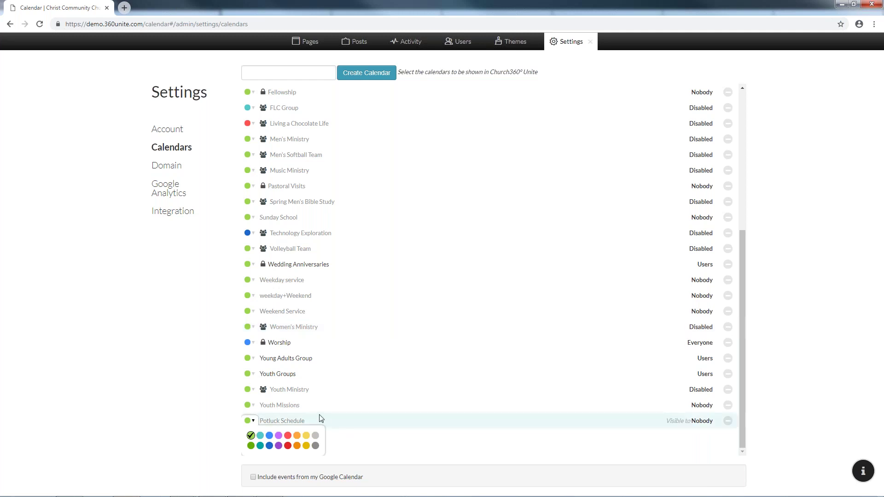
Step: Colour Potluck Schedule purple and save its settings, cancelling the delete prompt
left_click(279, 436)
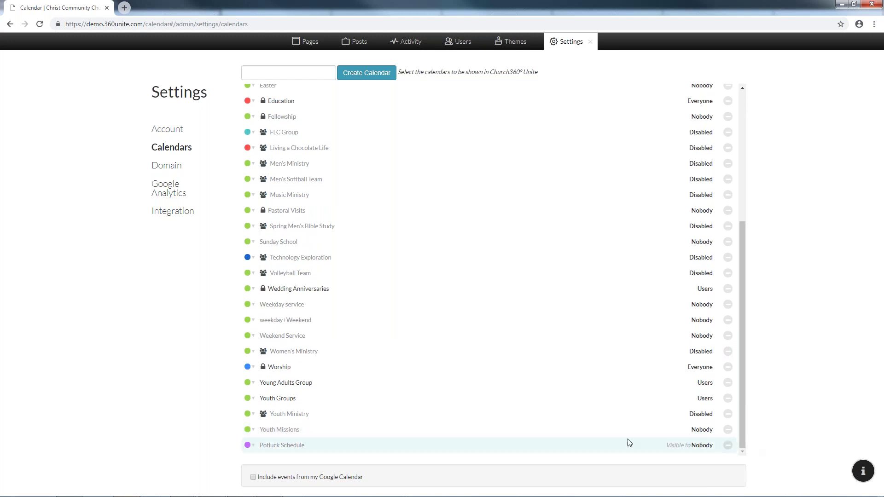
left_click(663, 449)
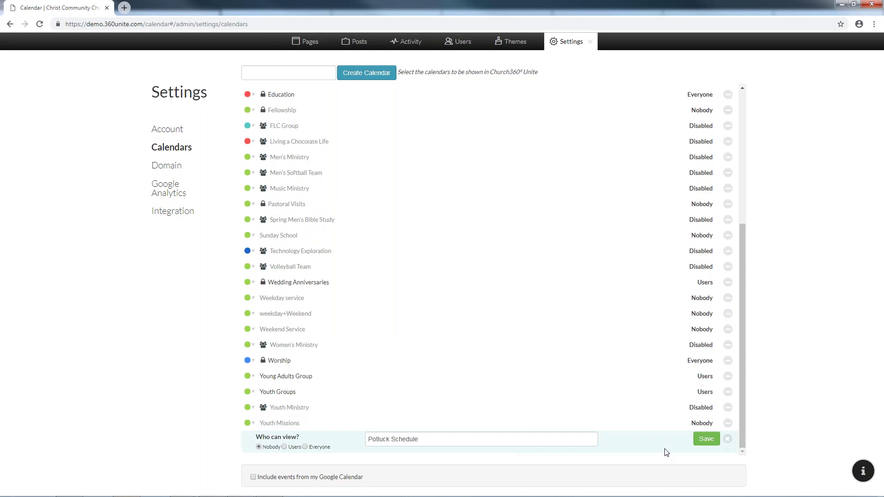
left_click(727, 439)
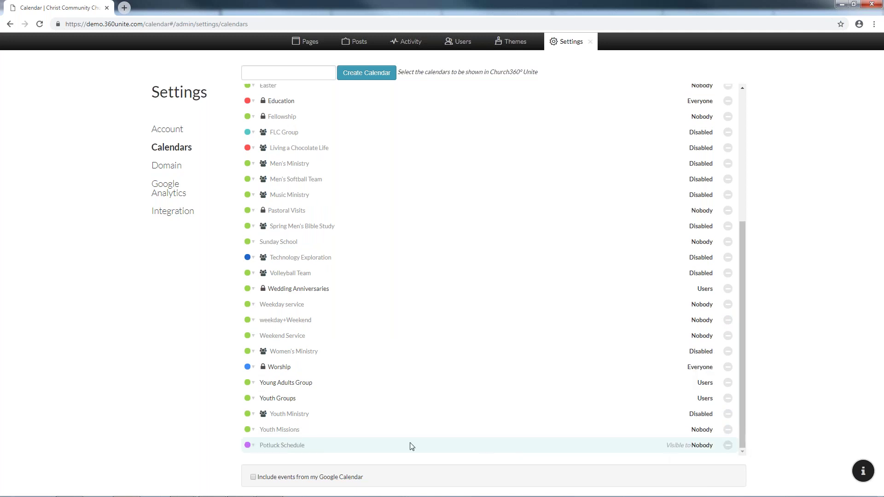
left_click(344, 448)
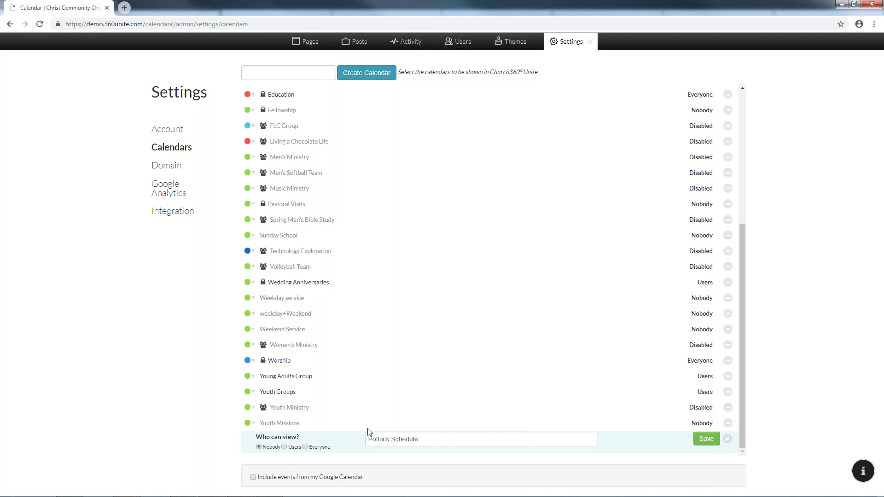
left_click(703, 438)
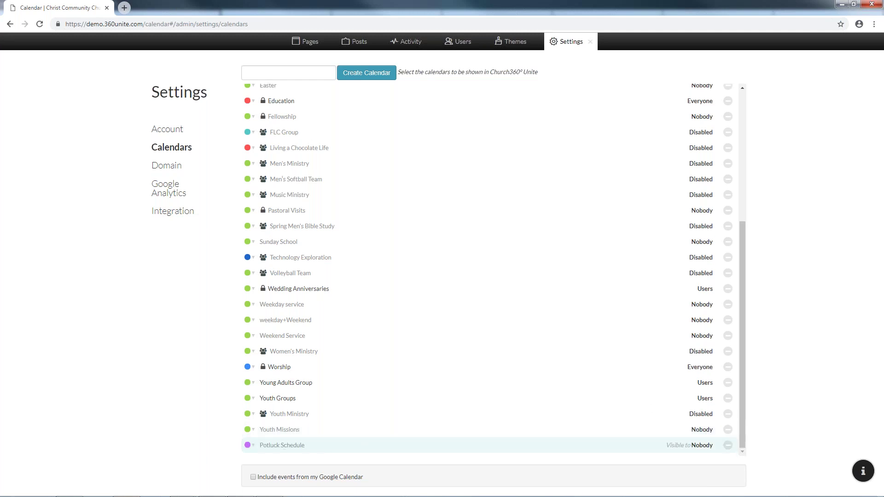
left_click(728, 445)
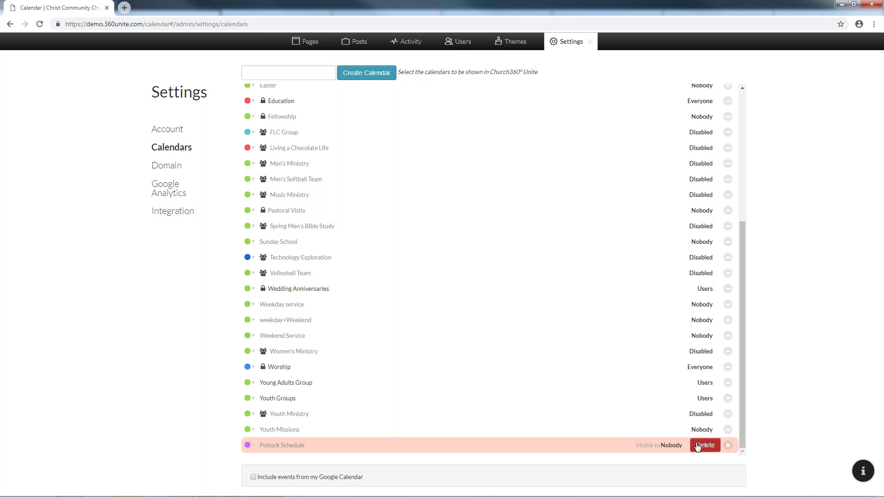
left_click(728, 446)
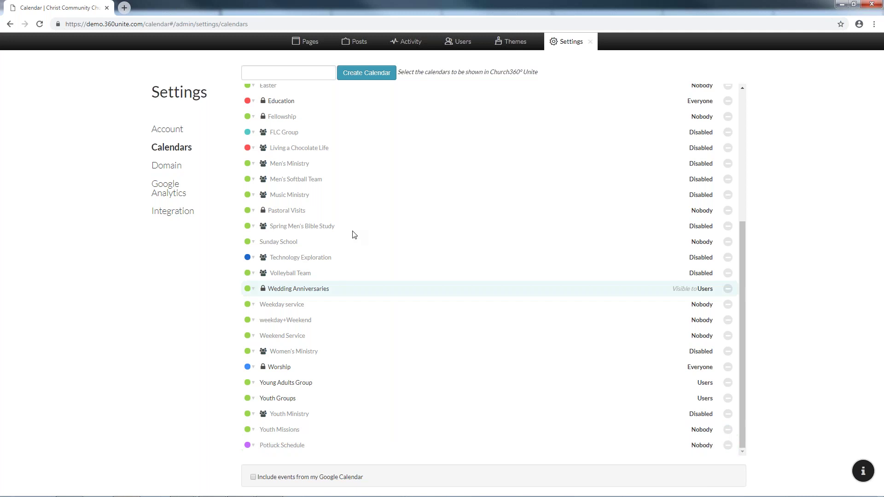
scroll(356, 235, "up", 5)
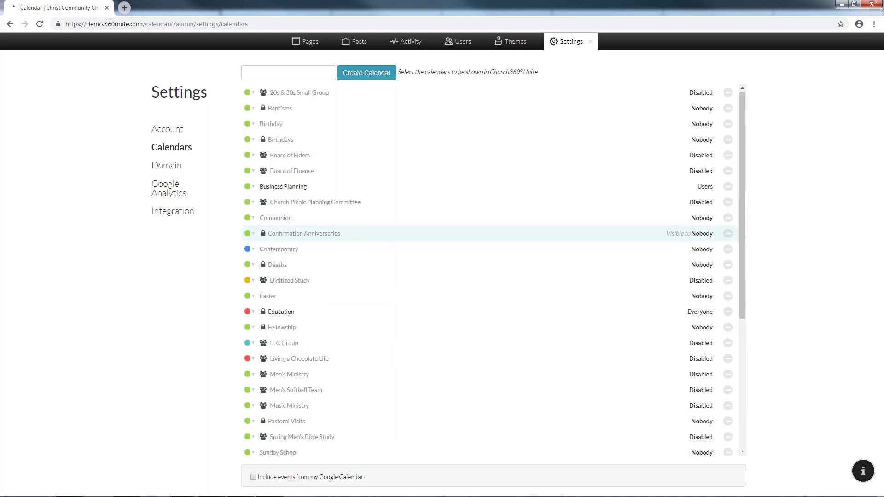
scroll(309, 276, "down", 5)
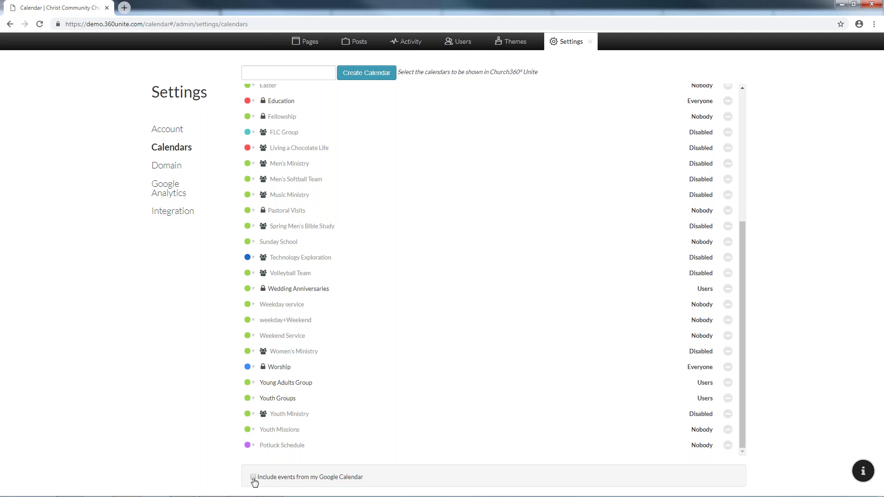
Step: Abandon linking Google Calendar and exit settings to the March 2019 calendar
left_click(253, 478)
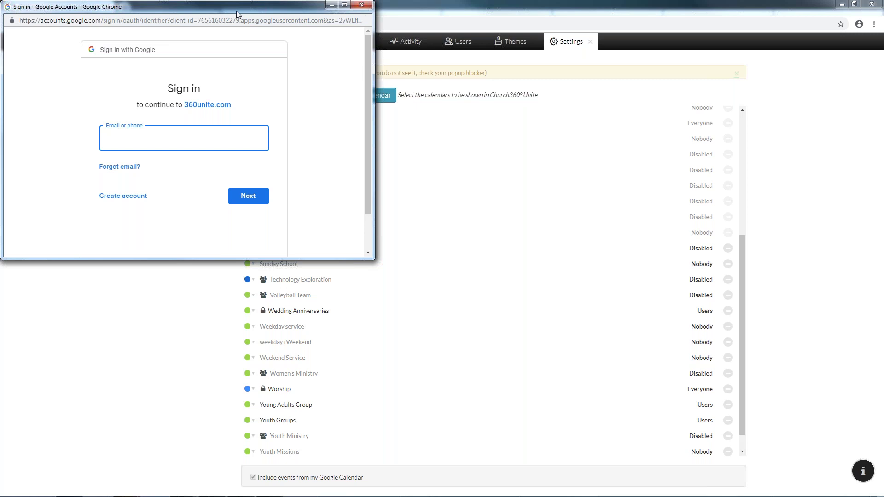
left_click(356, 3)
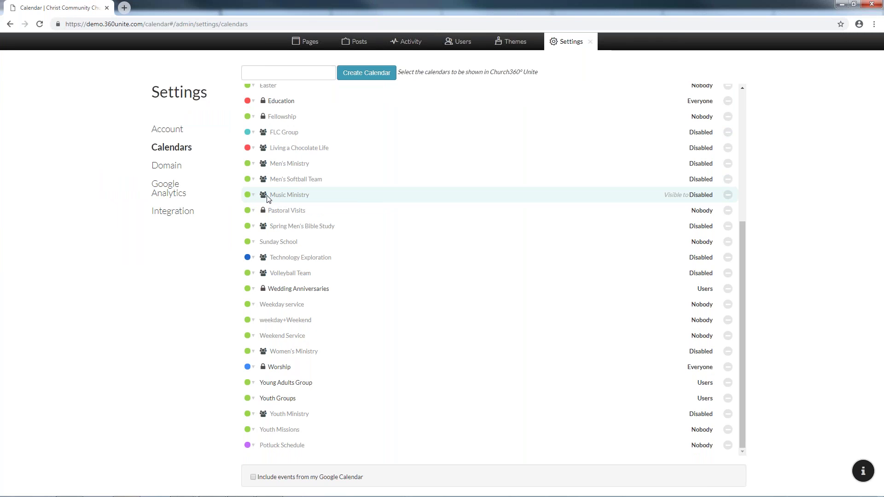
left_click(590, 42)
mouse_move(272, 225)
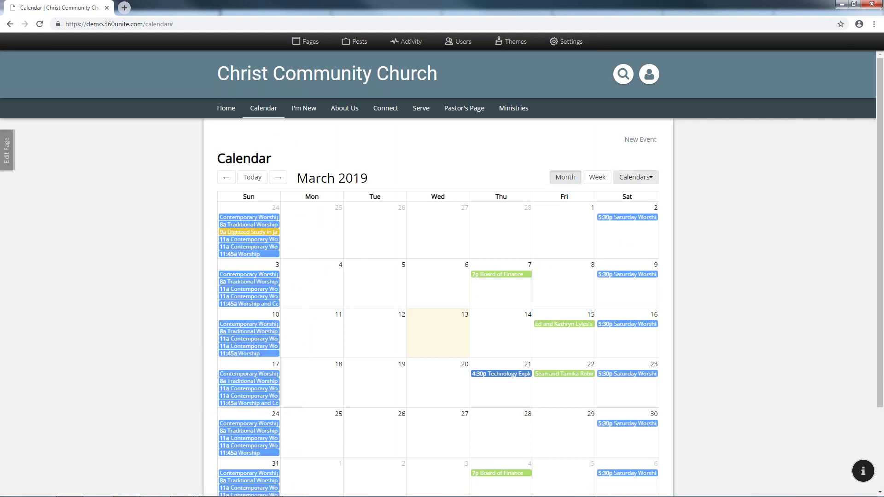
Step: Toggle Education events on and off, then show the March 10–16 2019 week list
left_click(635, 178)
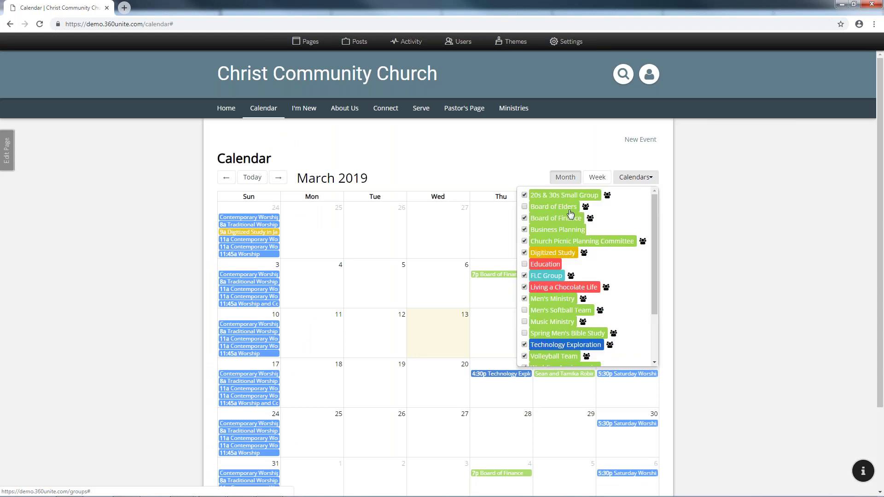
scroll(570, 221, "down", 2)
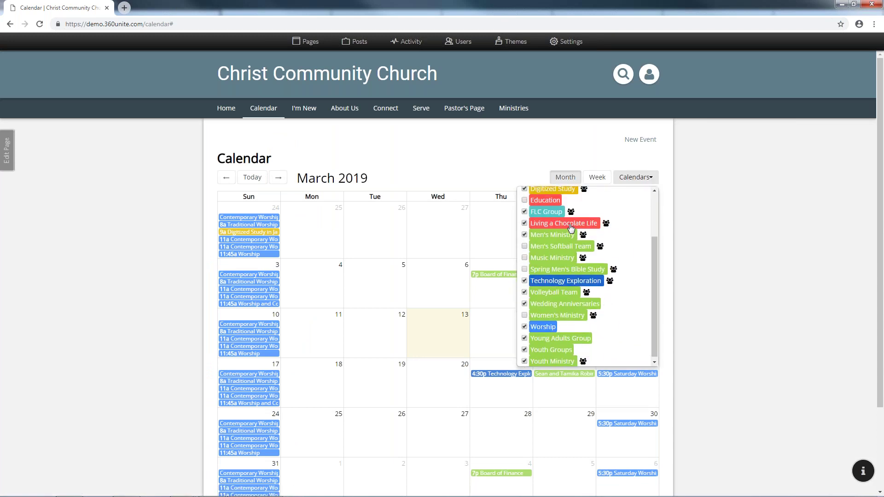
scroll(571, 227, "down", 1)
scroll(591, 197, "up", 3)
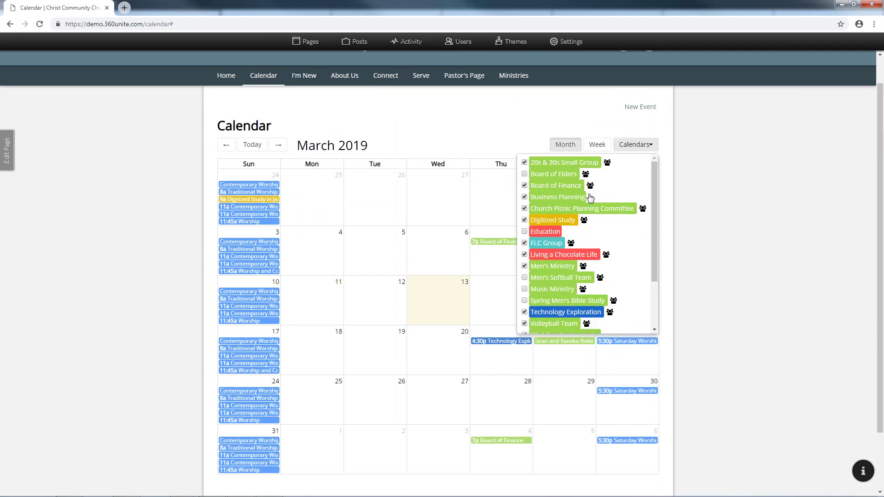
scroll(590, 197, "up", 1)
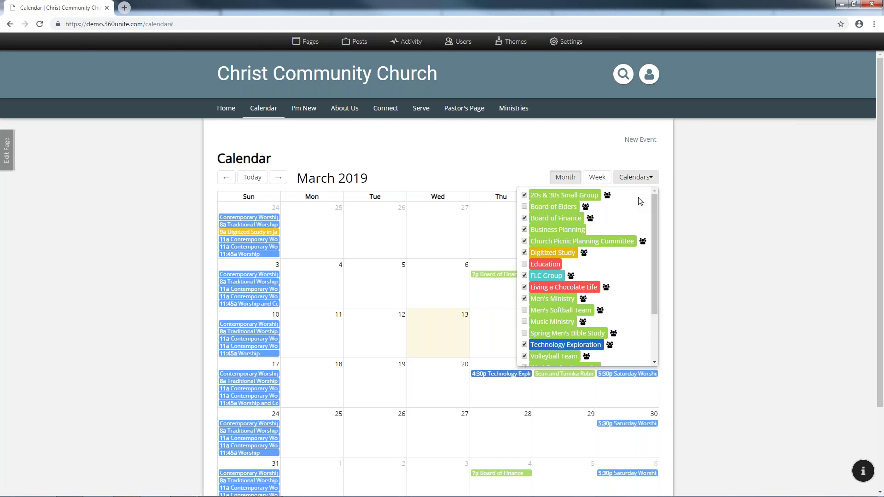
left_click(525, 264)
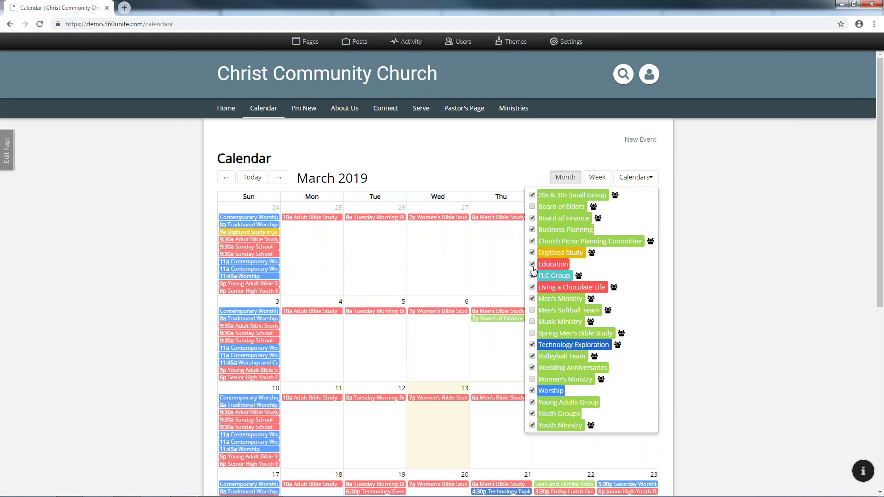
left_click(532, 265)
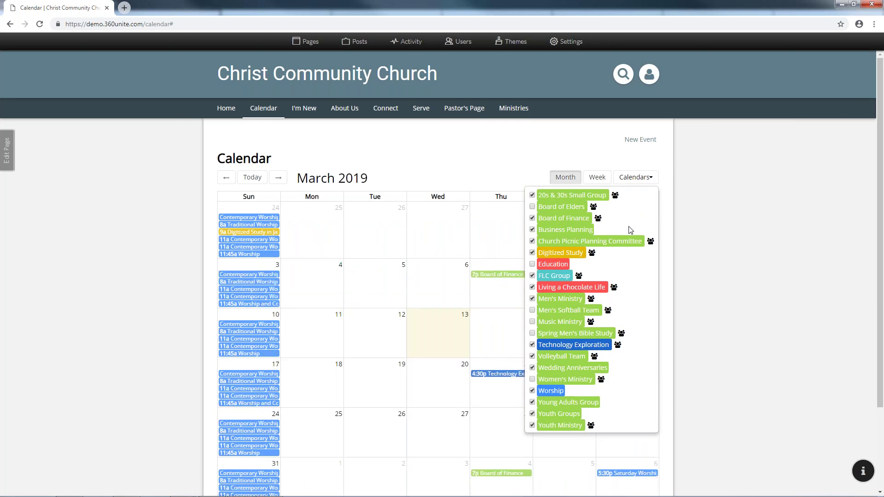
left_click(635, 180)
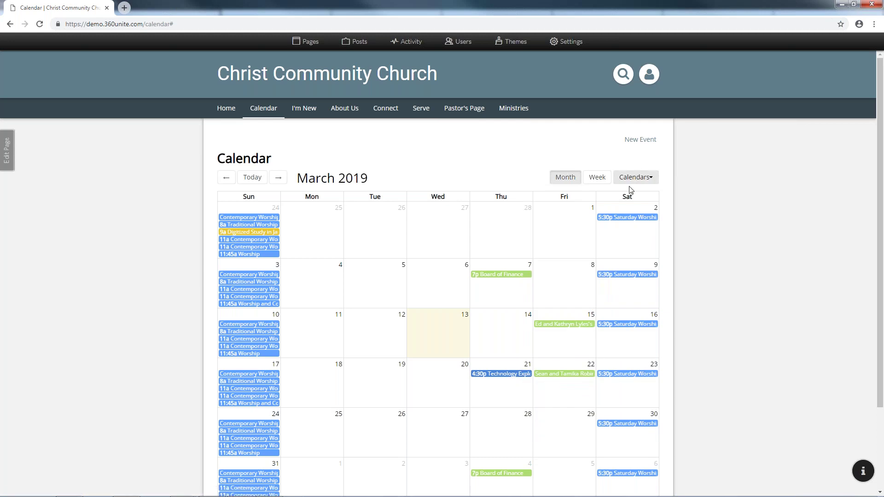
left_click(604, 176)
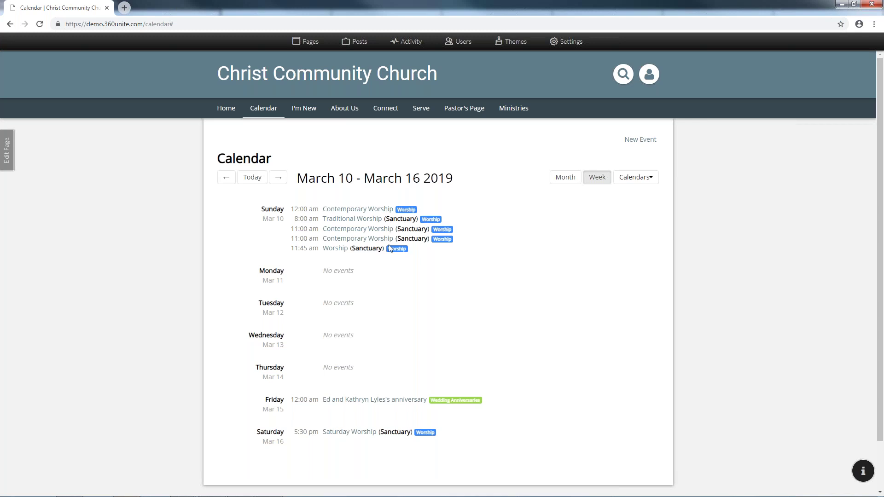
Step: Switch to the month grid, browse February and April 2019, then return to March 2019
left_click(565, 179)
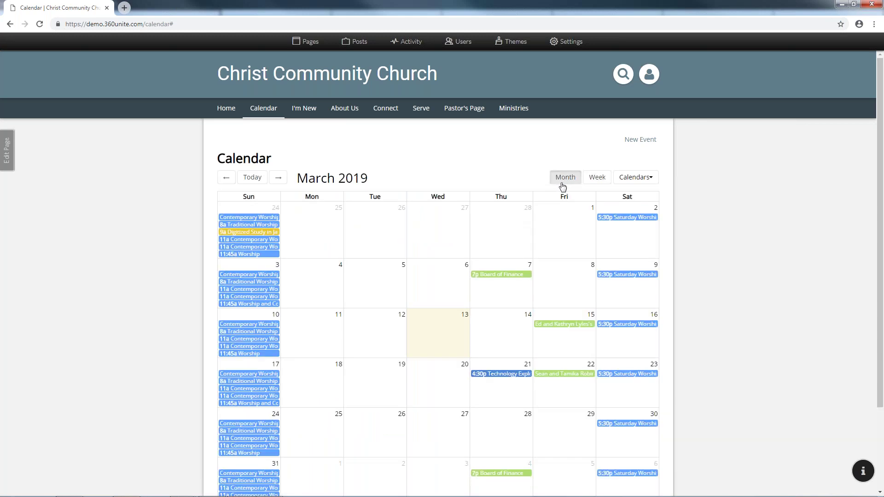
left_click(226, 177)
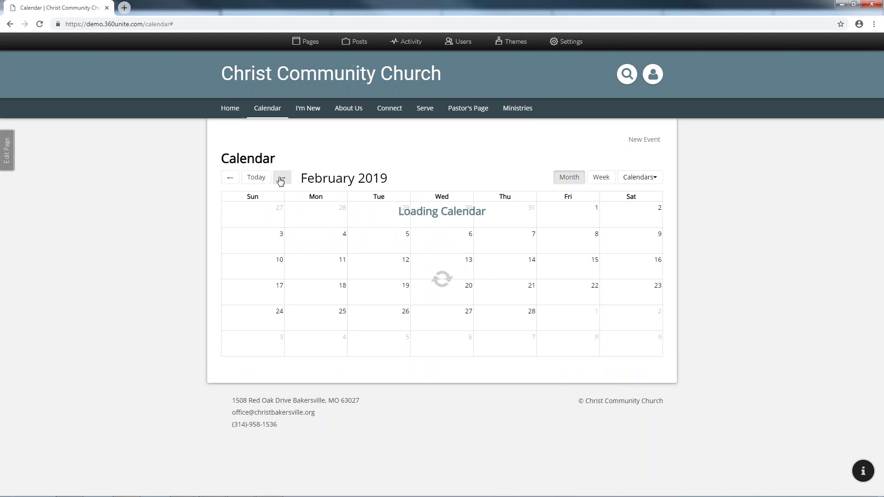
left_click(279, 178)
left_click(278, 178)
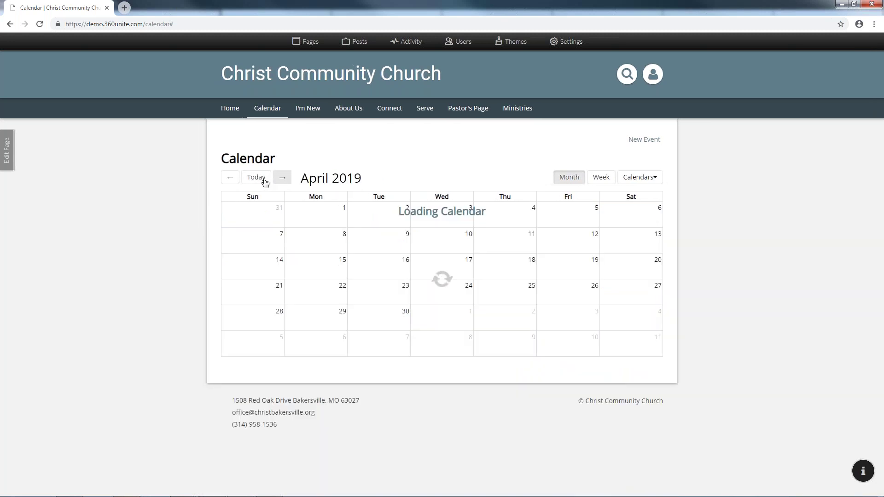
left_click(252, 181)
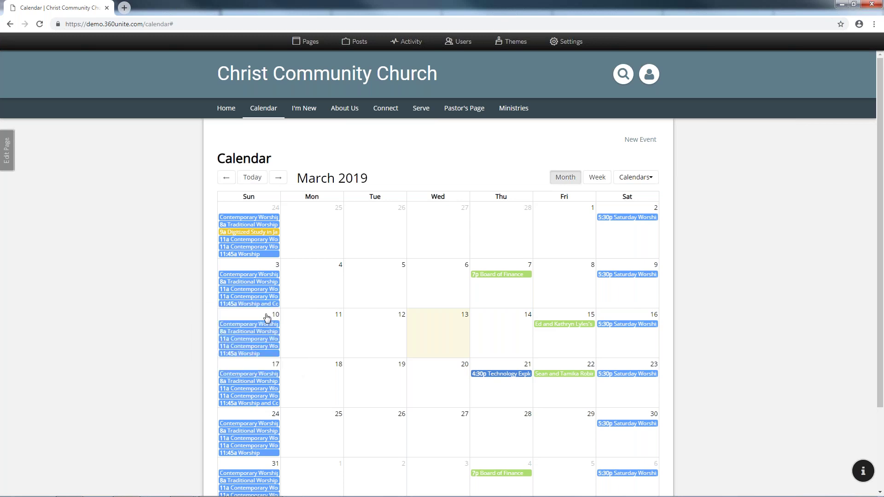
mouse_move(260, 308)
Step: Start a New Event from the Calendar page dated Mar 13 2019 and clear its title
left_click(258, 367)
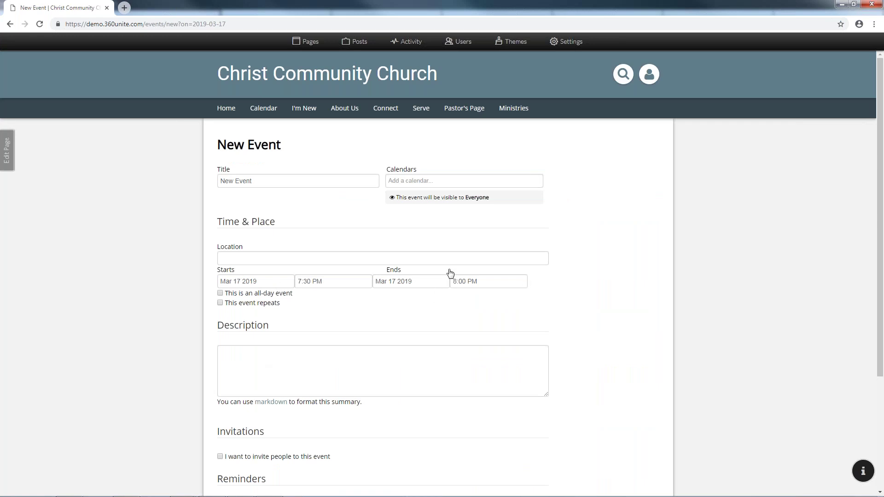
left_click(10, 24)
left_click(266, 110)
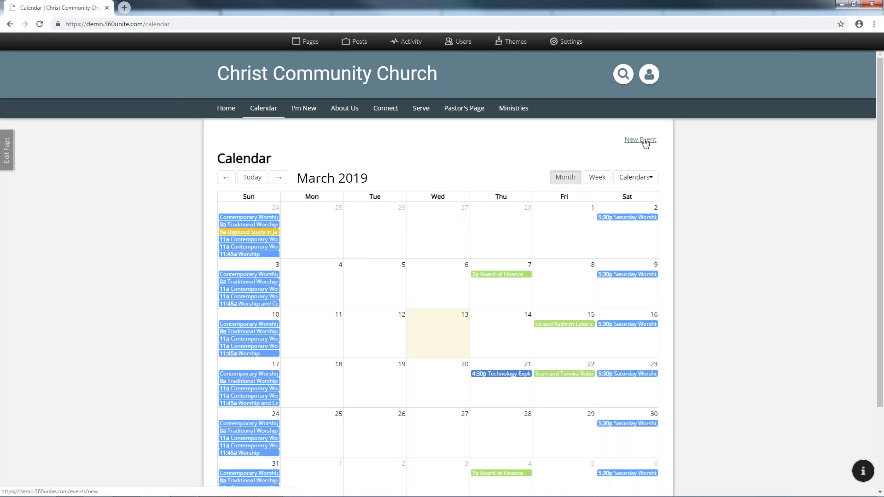
left_click(645, 142)
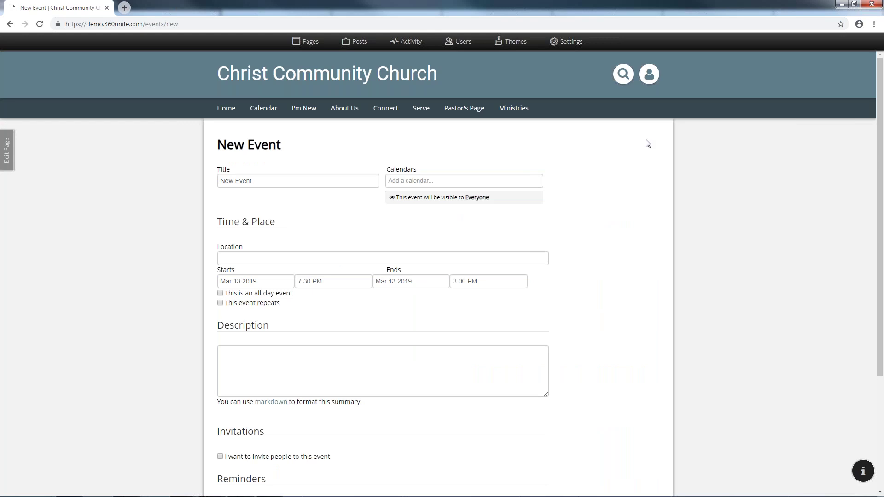
left_click(336, 186)
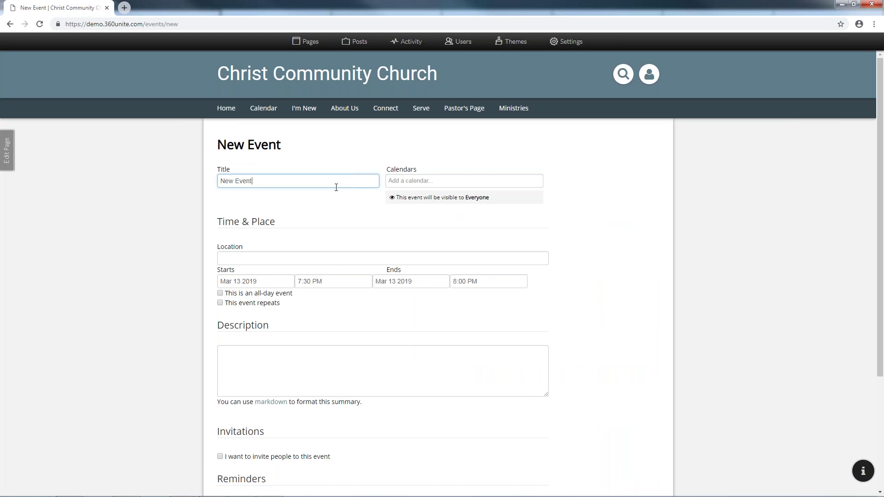
key("BackSpace")
key("BackSpace")
key("BackSpace")
key("BackSpace")
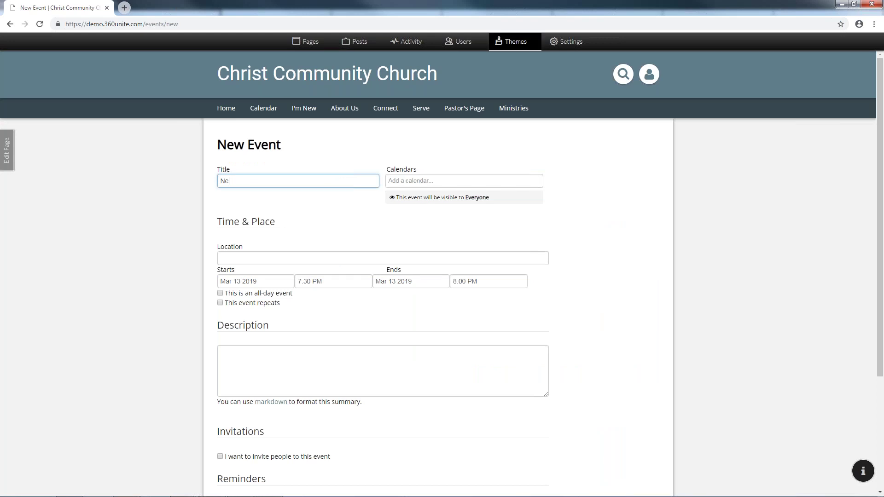
Step: Set the Potluck Schedule calendar's 'Who can view?' to Everyone in Settings and save
left_click(570, 42)
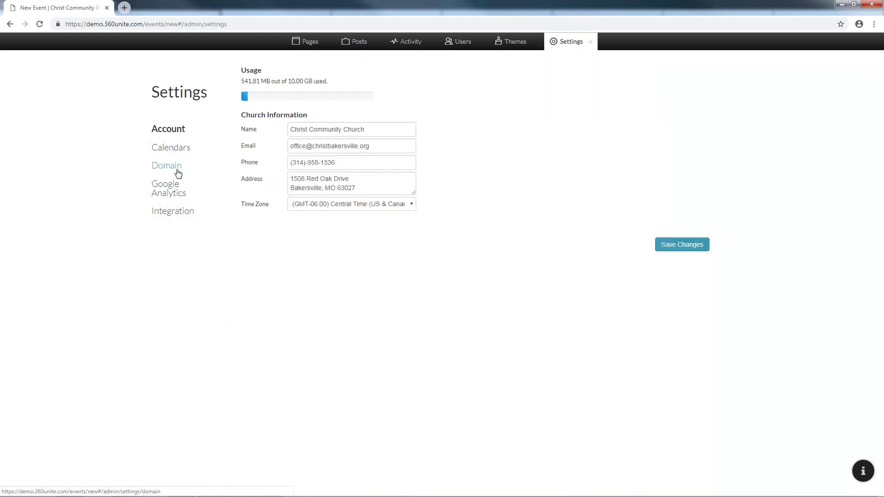
left_click(173, 149)
scroll(295, 248, "down", 5)
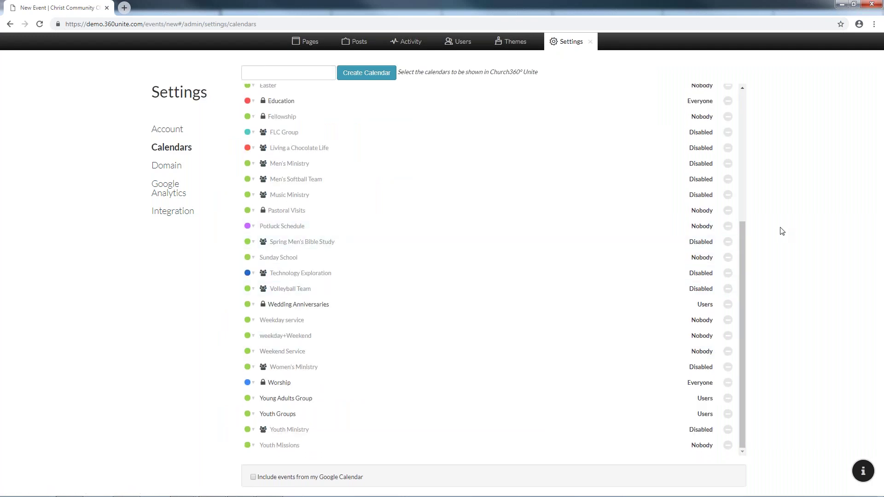
left_click(708, 224)
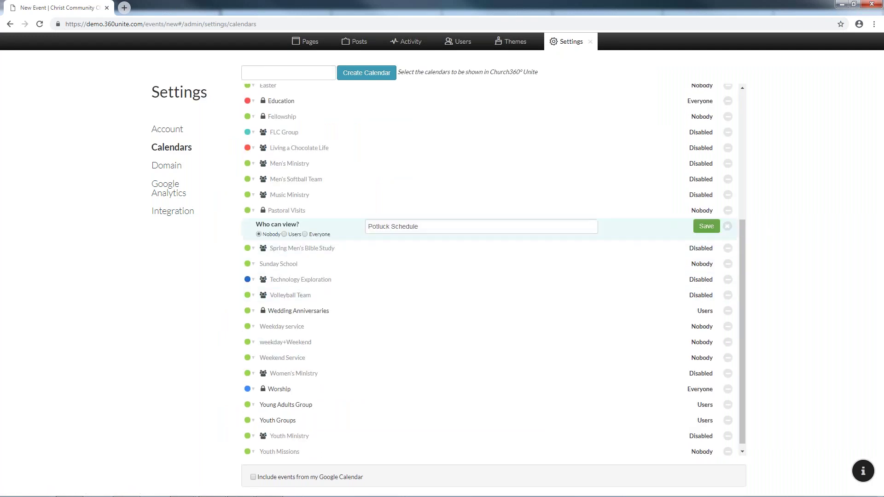
left_click(305, 234)
left_click(706, 226)
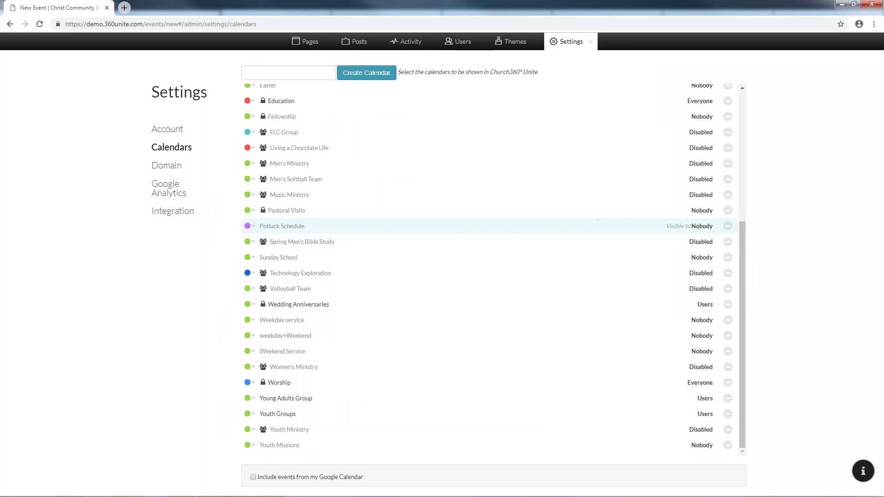
scroll(483, 276, "down", 5)
scroll(415, 257, "up", 5)
left_click(591, 43)
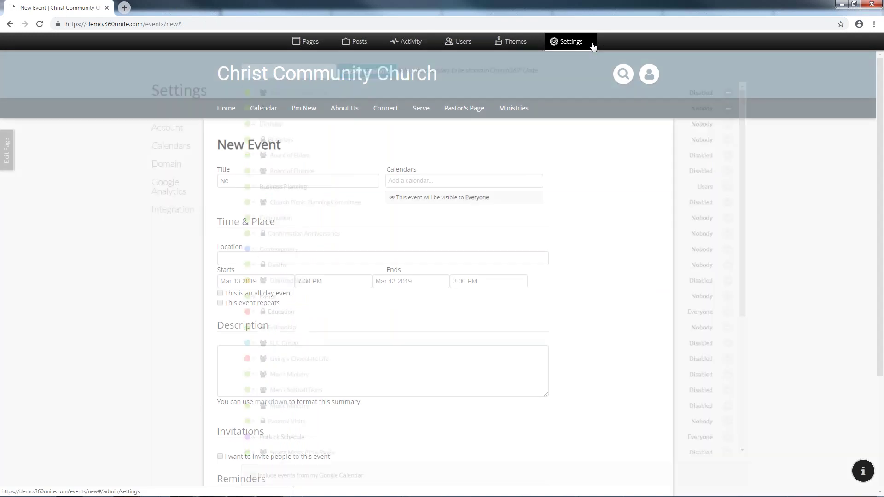
Step: Reload the New Event form and replace the title with 'Church Potluck'
left_click(39, 24)
triple_click(275, 179)
key("BackSpace")
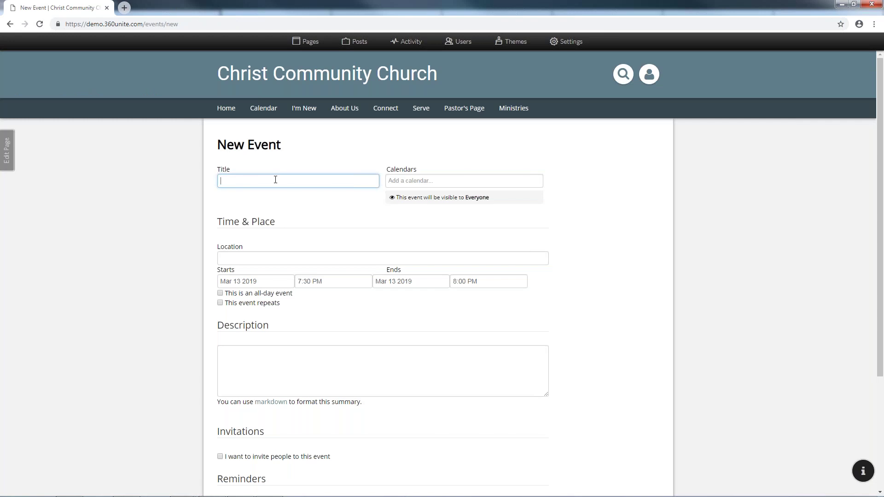
type("Church ")
type("Pu")
type("tluck")
Step: Assign the event to the Potluck Schedule calendar
left_click(462, 180)
type("Pot")
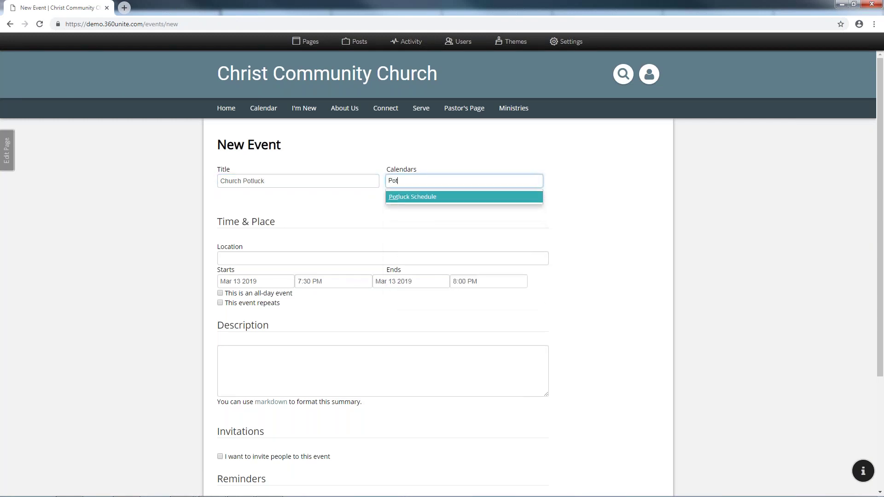
left_click(417, 198)
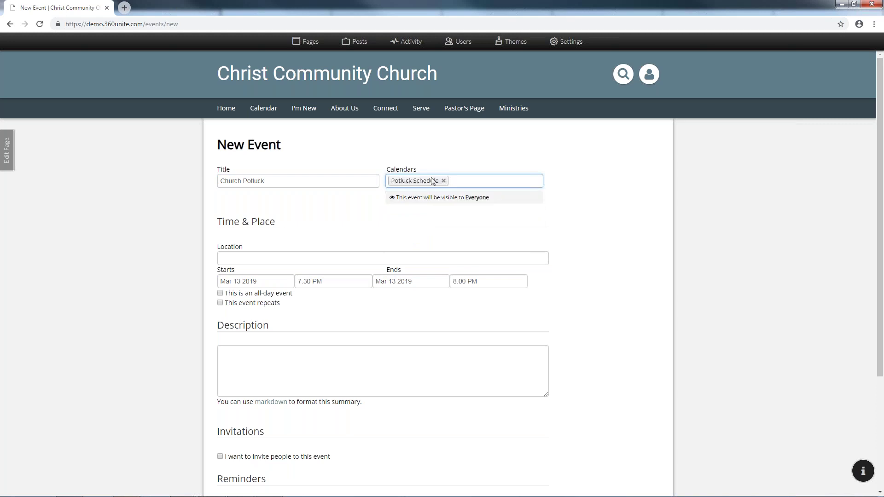
left_click_drag(402, 200, 489, 200)
left_click(494, 201)
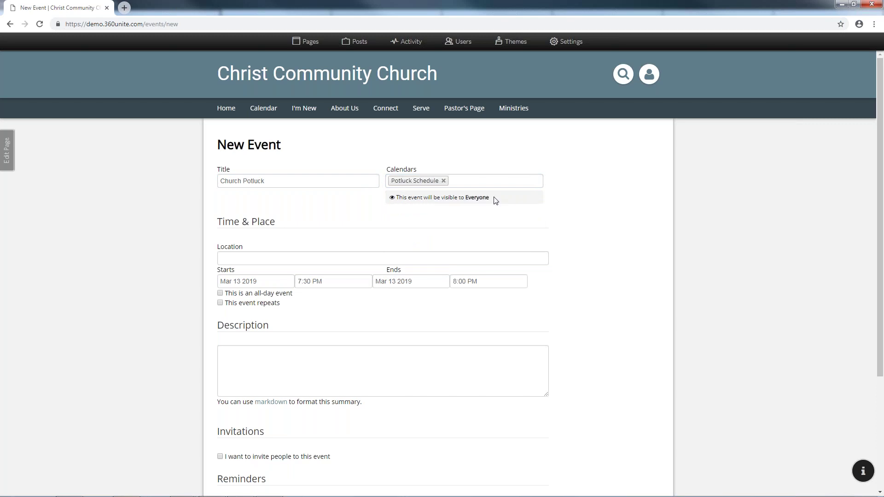
left_click(407, 259)
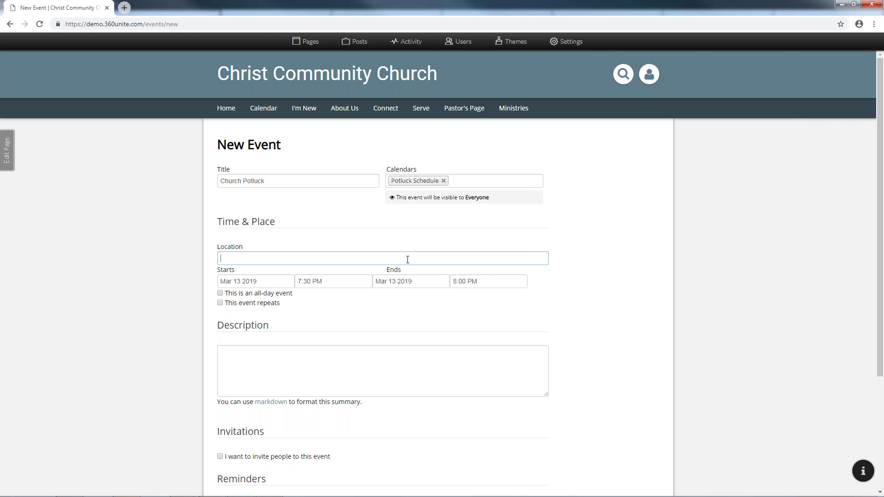
Step: Set location Fellowship Hall and schedule it for Mar 16 2019, 5:30 PM to 7:30 PM
type("Fellowship Hall")
double_click(238, 281)
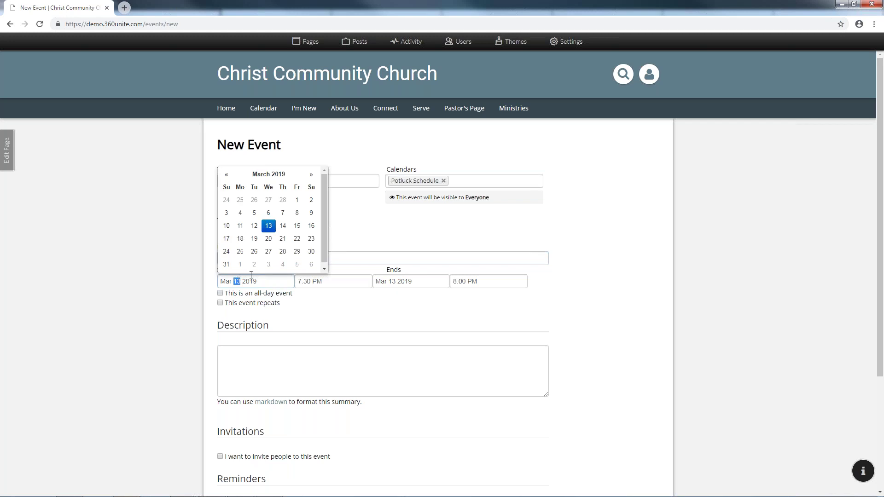
left_click(311, 226)
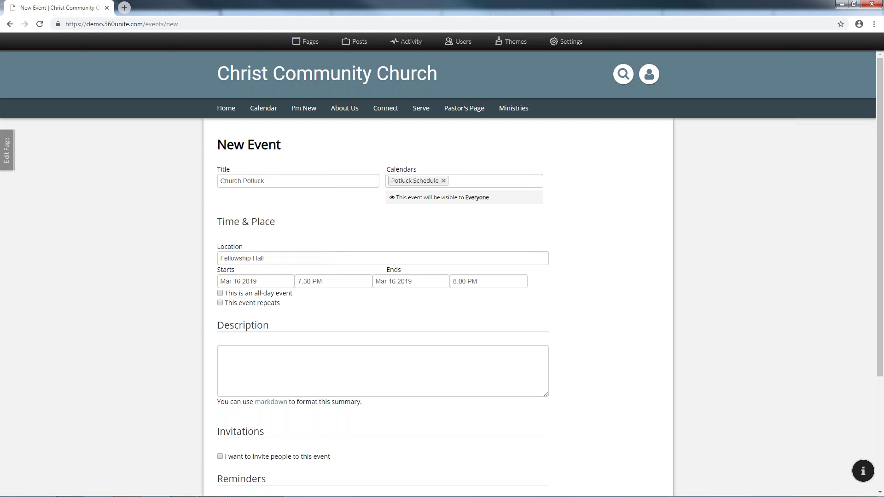
left_click(299, 281)
key("Tab")
left_click(390, 280)
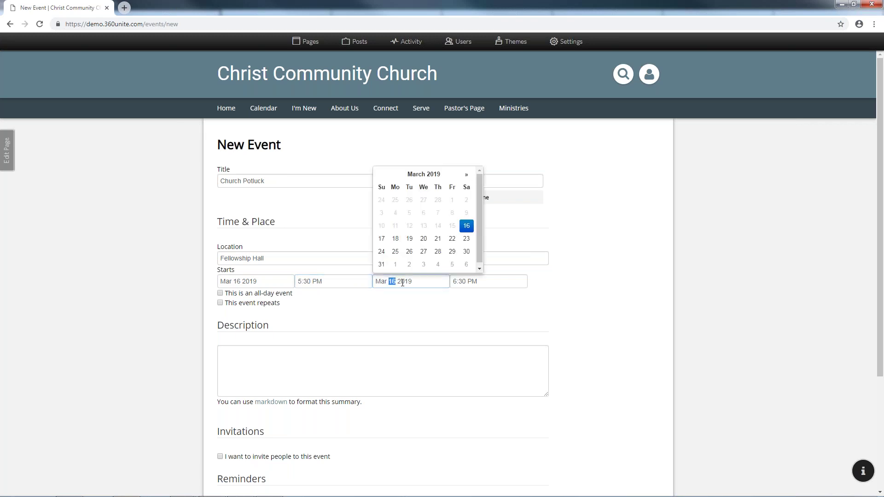
left_click(454, 281)
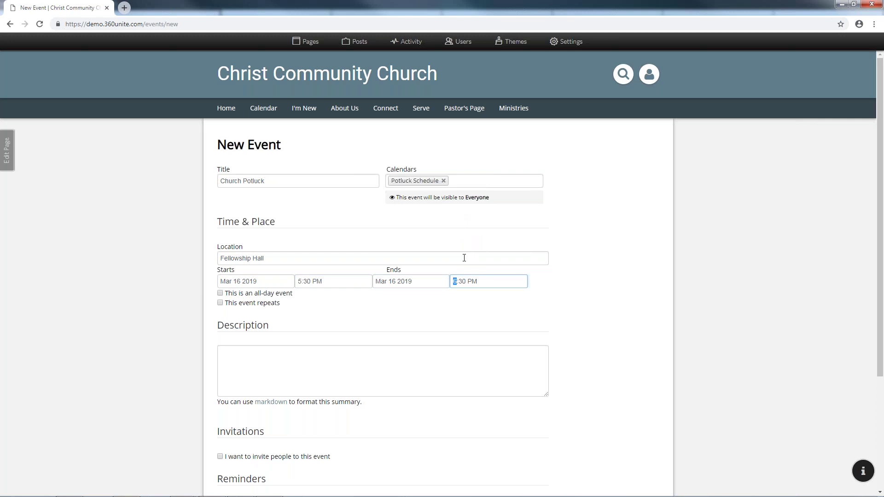
left_click(436, 304)
Step: Enable repeating and set it to every month on the 3rd Saturday
left_click(220, 304)
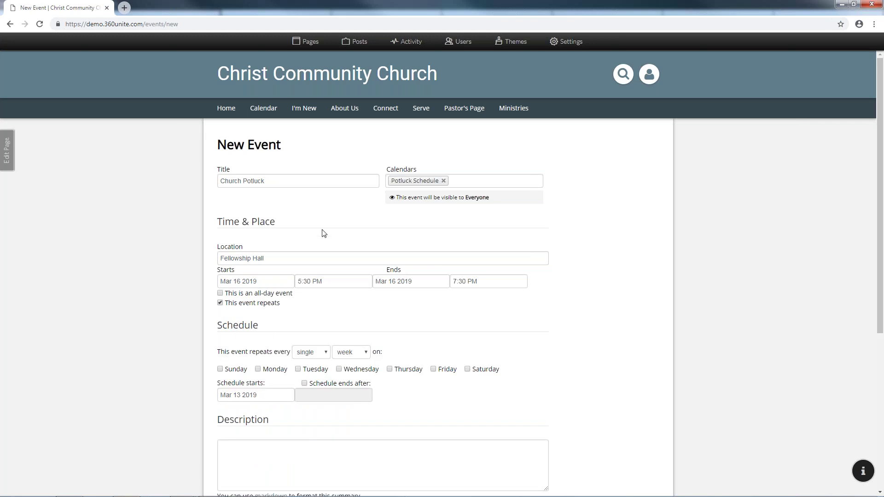
double_click(237, 281)
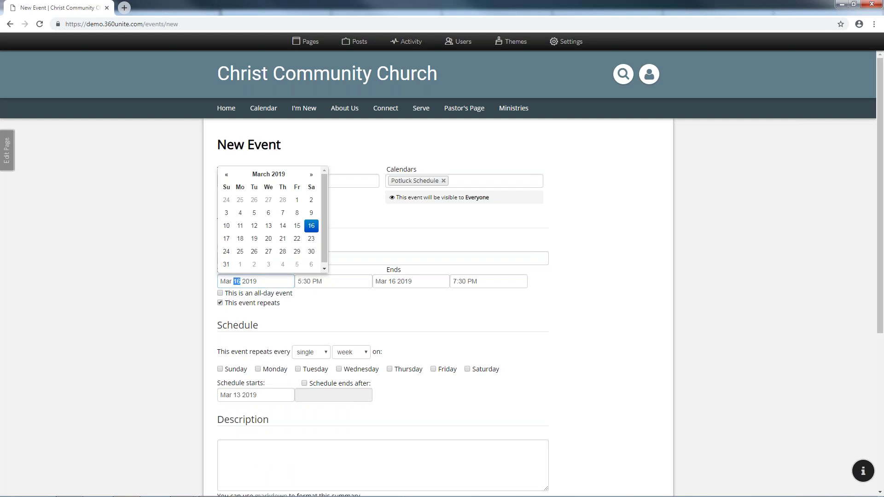
left_click(409, 312)
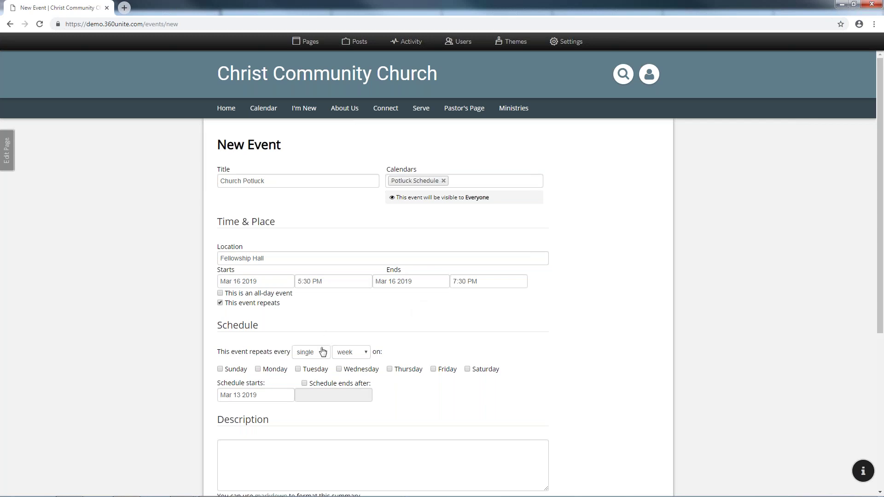
left_click(344, 354)
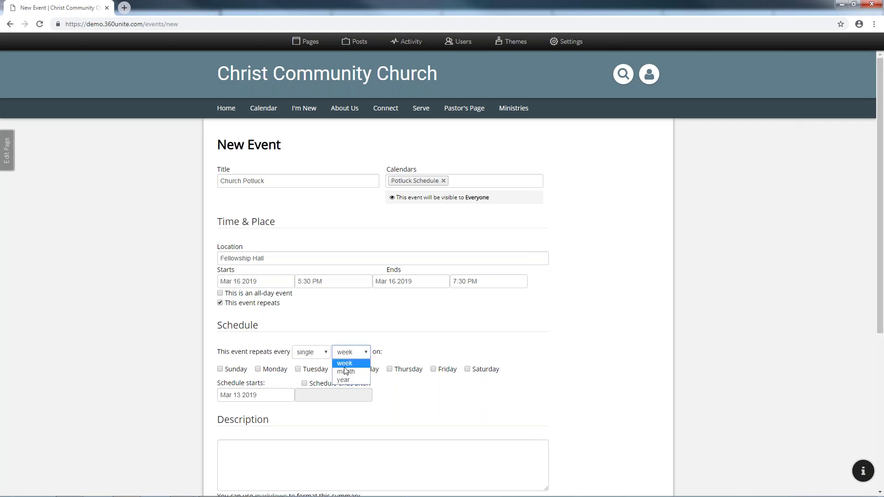
left_click(346, 369)
left_click(263, 367)
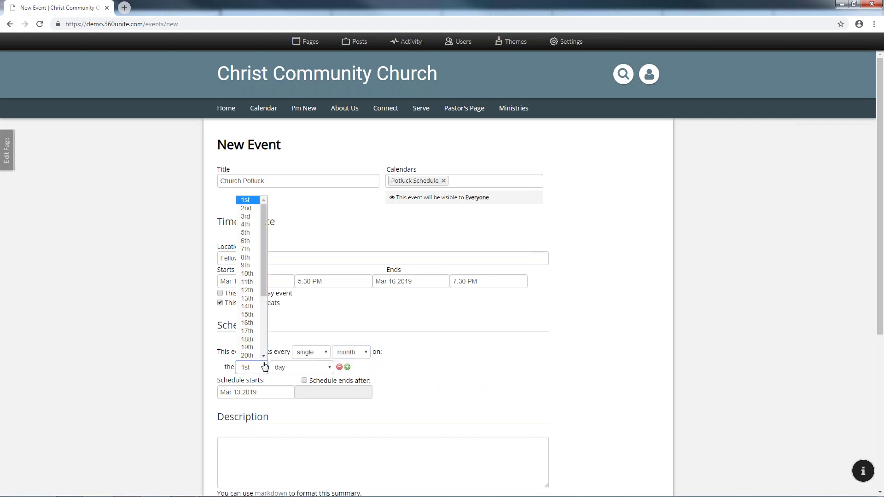
left_click(246, 216)
left_click(286, 368)
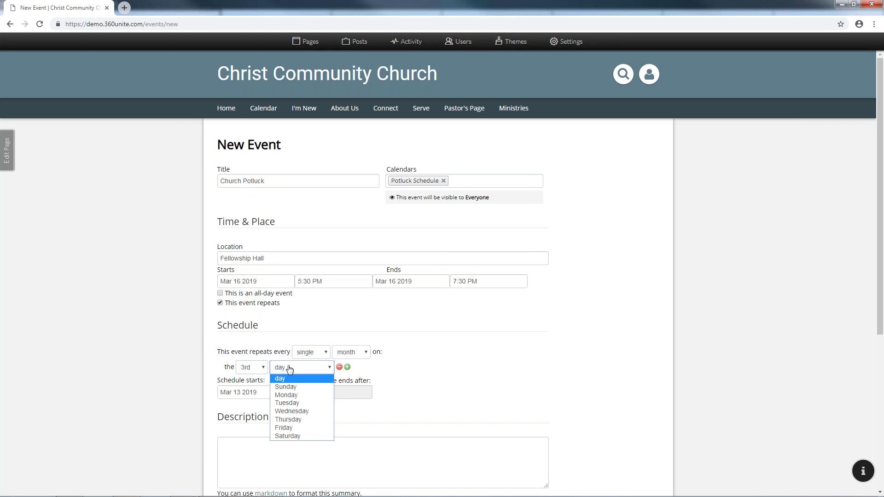
left_click(297, 437)
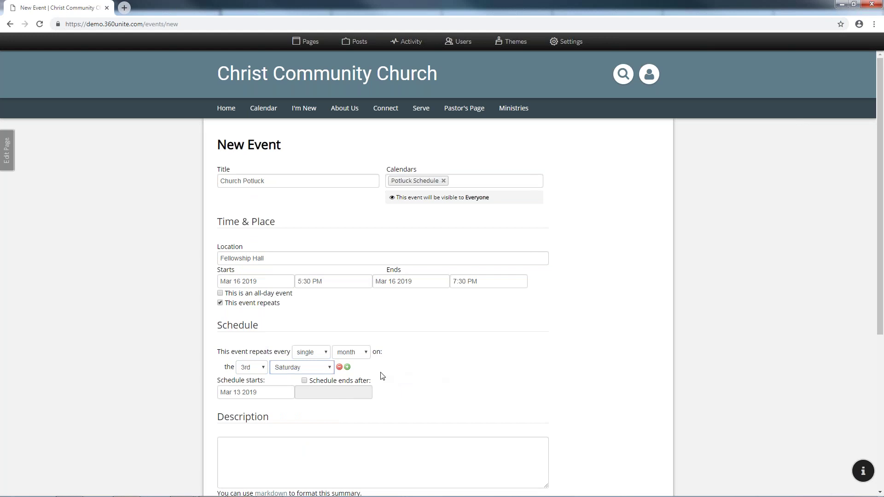
Step: Add a second monthly repeat rule on the 5th Saturday
left_click(347, 366)
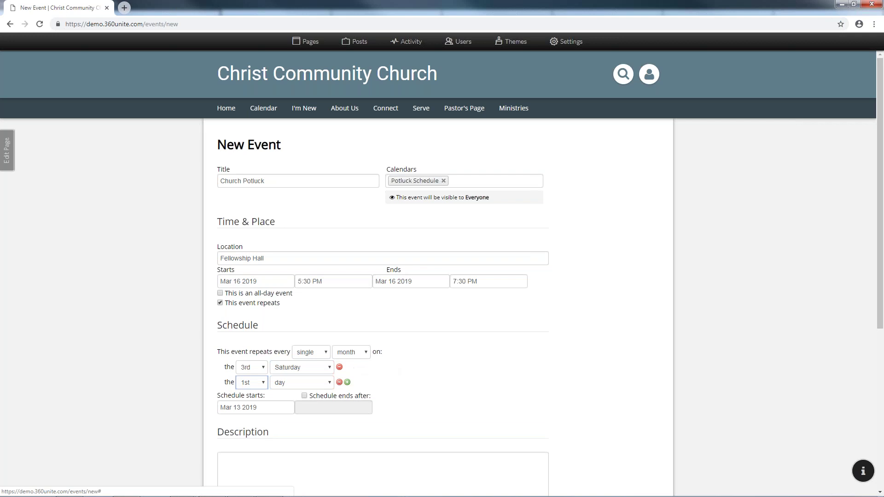
left_click(258, 386)
left_click(248, 249)
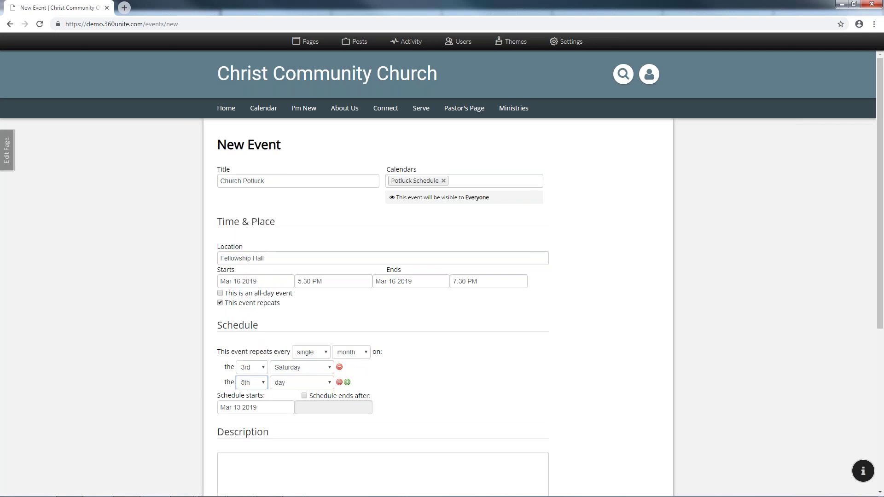
left_click(291, 382)
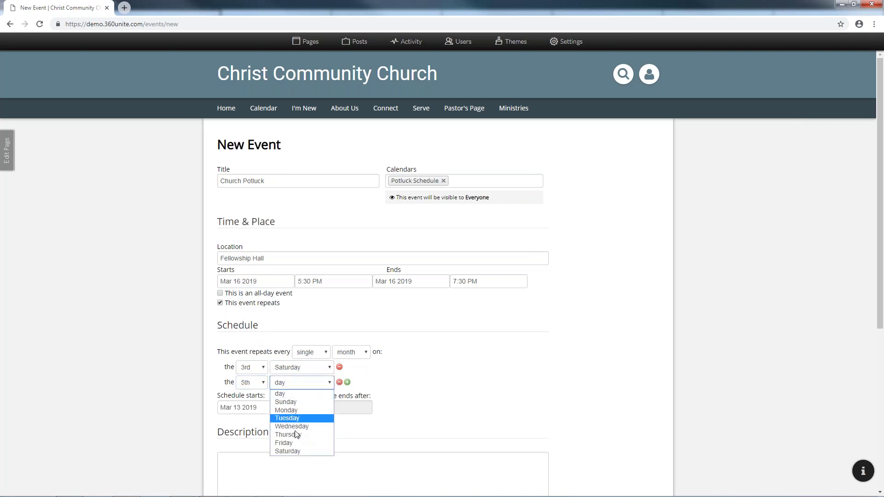
left_click(288, 451)
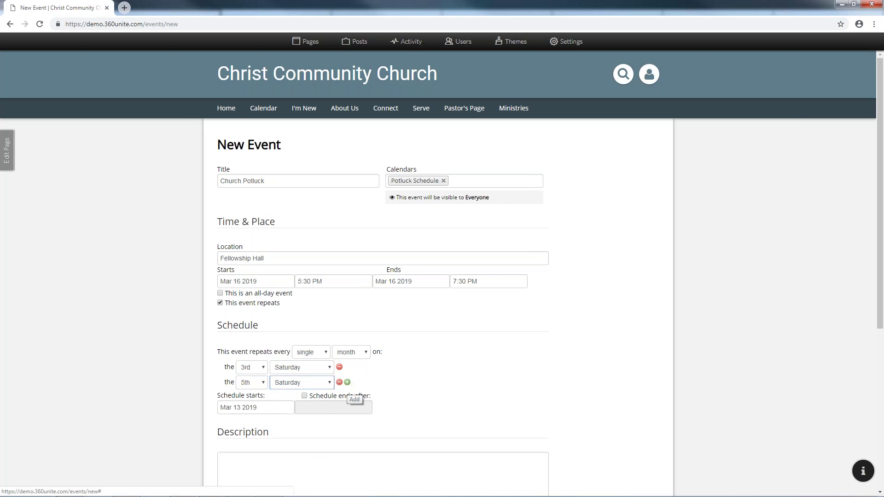
Step: Set the repeat to every third month and enable 'Schedule ends after'
left_click(352, 354)
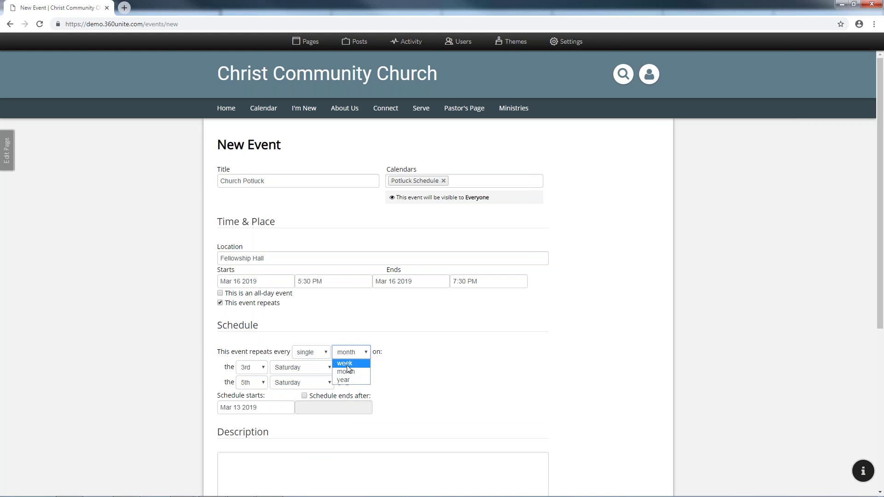
left_click(346, 364)
left_click(322, 359)
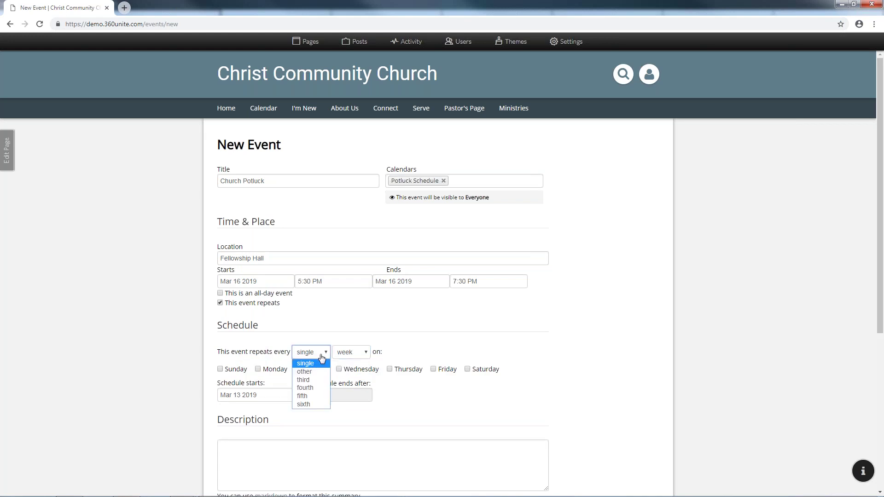
left_click(307, 380)
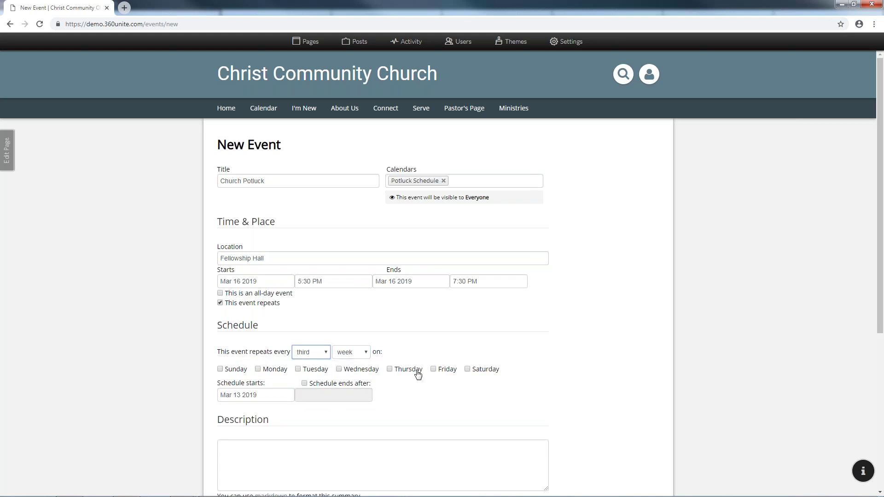
left_click(490, 368)
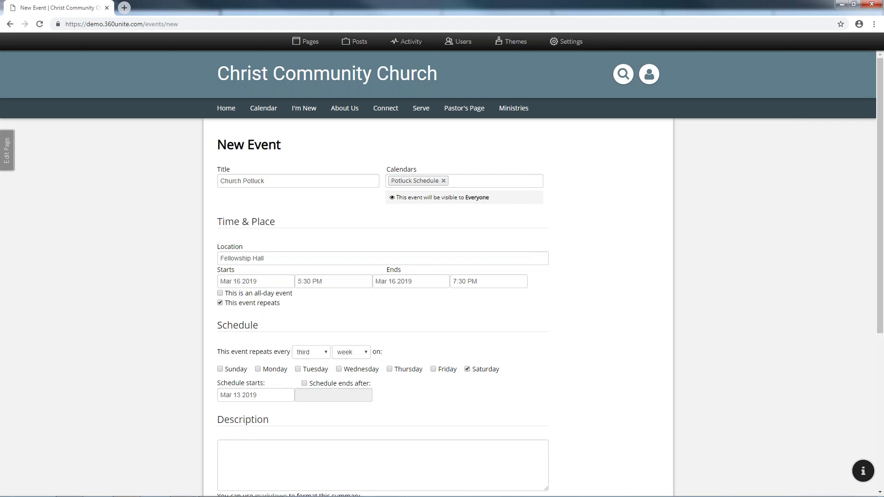
left_click(318, 352)
left_click(361, 355)
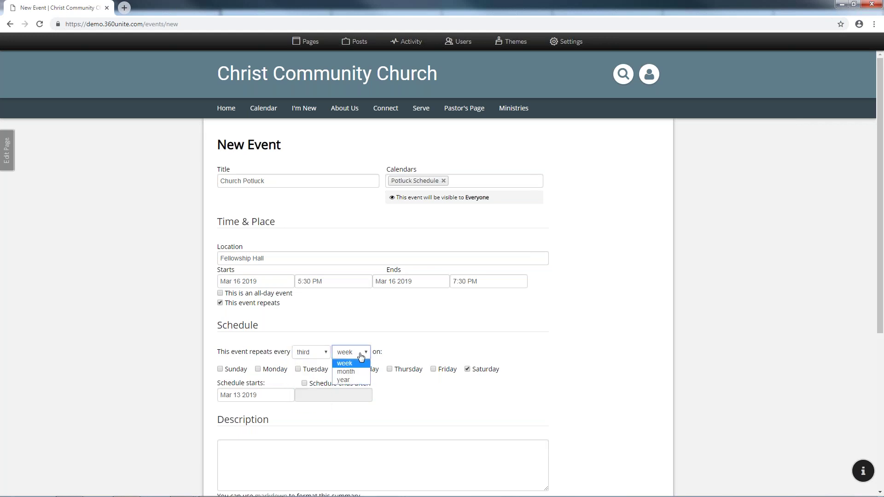
left_click(352, 381)
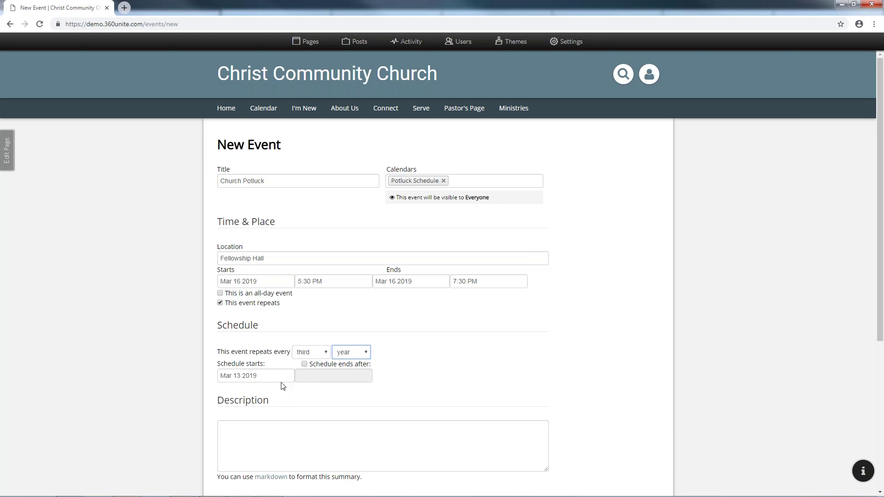
left_click(321, 352)
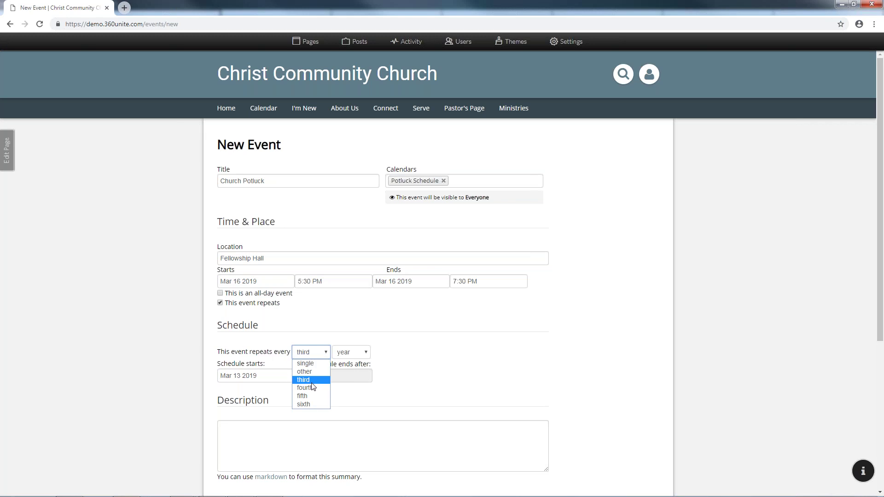
left_click(345, 352)
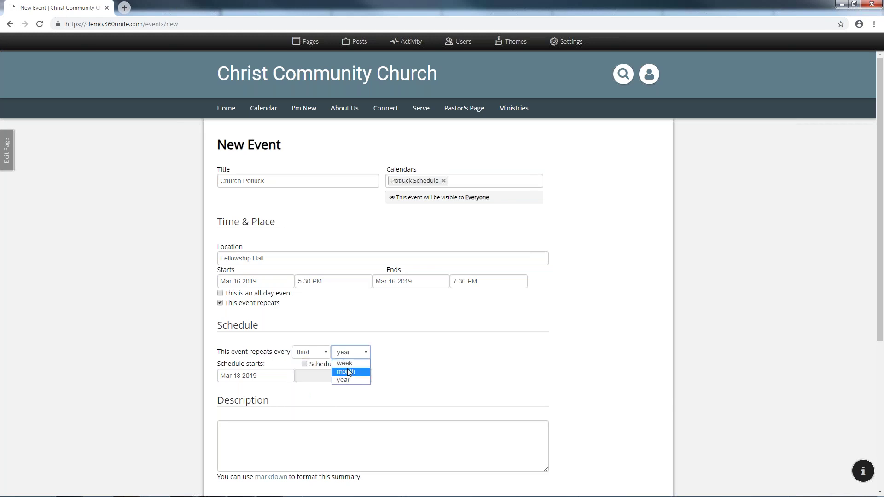
left_click(346, 371)
left_click(304, 396)
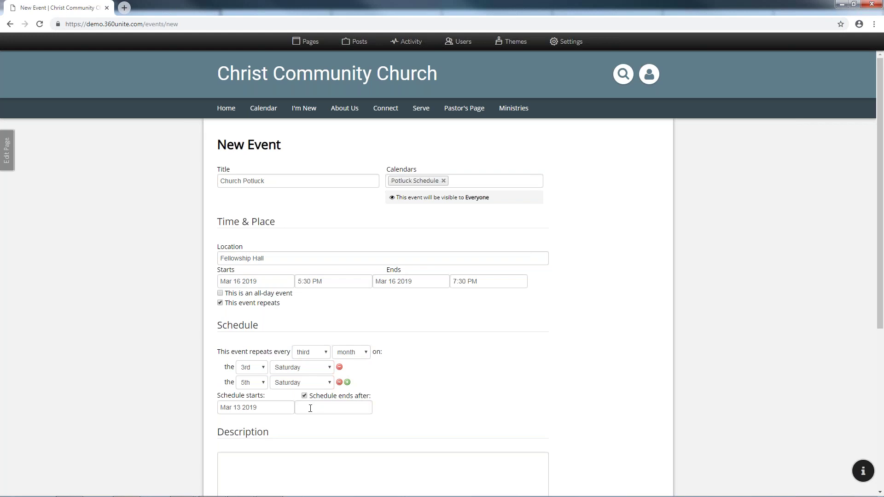
Step: Set the repeat schedule's end date to Dec 21 2019
left_click(310, 408)
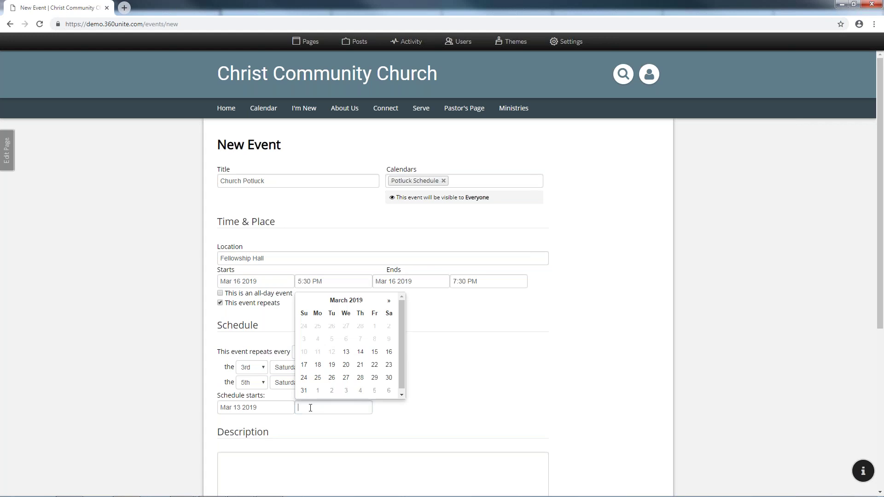
left_click(390, 301)
left_click(389, 301)
left_click(389, 301)
left_click(389, 301)
left_click(389, 302)
left_click(389, 301)
left_click(389, 301)
left_click(389, 301)
left_click(389, 301)
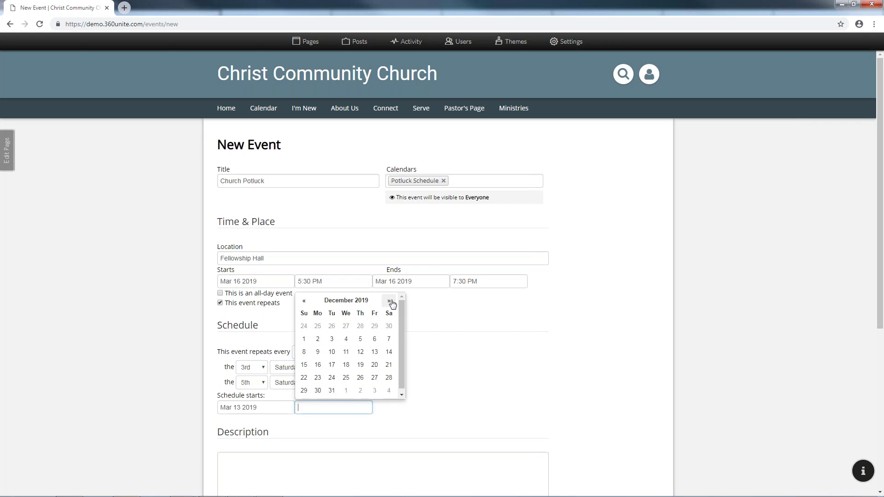
left_click(388, 365)
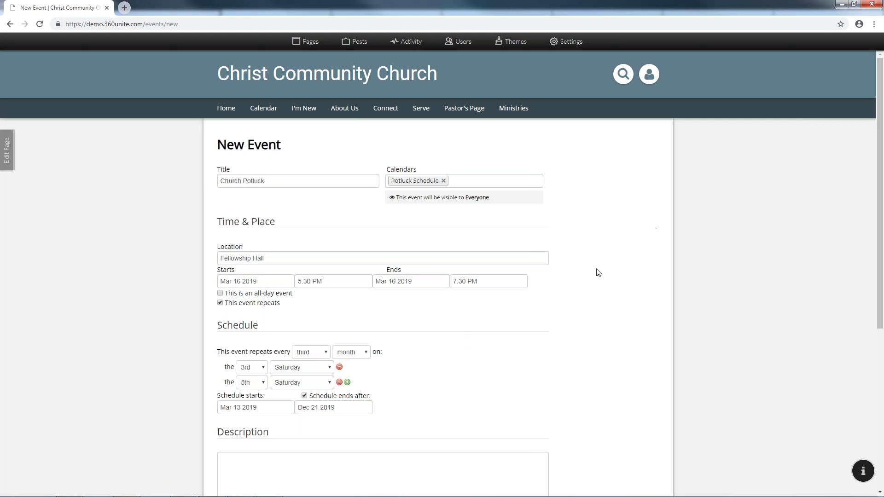
Step: Write the description 'Come out to the Church Potluck and bring your favorite covered dish'
scroll(421, 347, "down", 4)
left_click(359, 288)
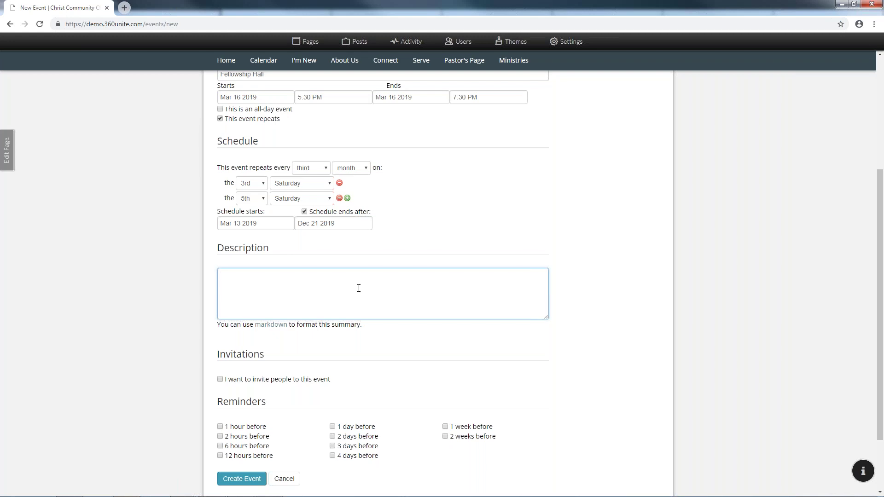
type("Come out to the Church Potluck and bring your ")
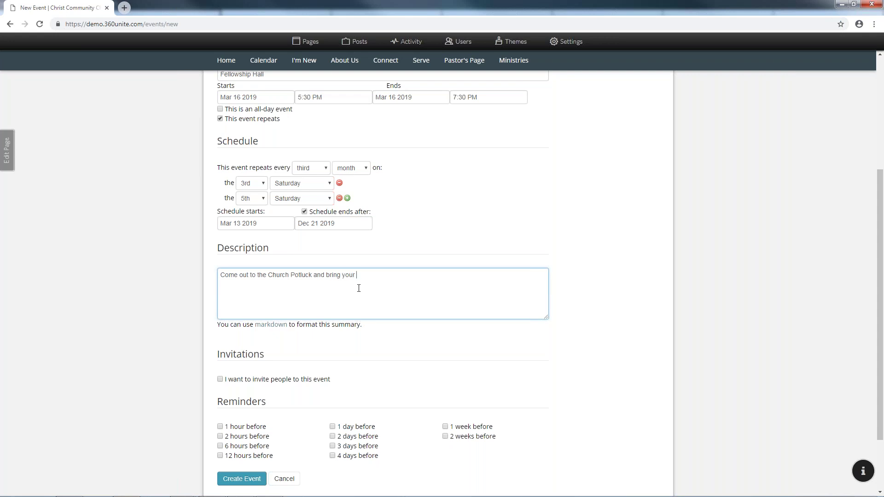
type("favorite covered dish.")
Step: Turn on event invitations and tick the first four members in the list
scroll(358, 288, "down", 2)
left_click(250, 299)
scroll(313, 343, "down", 8)
scroll(315, 345, "down", 12)
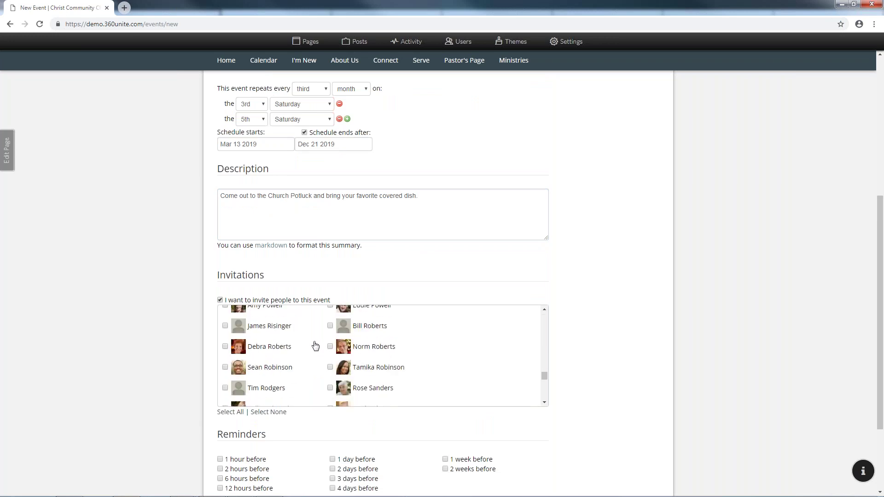
scroll(339, 352, "up", 5)
scroll(339, 352, "up", 15)
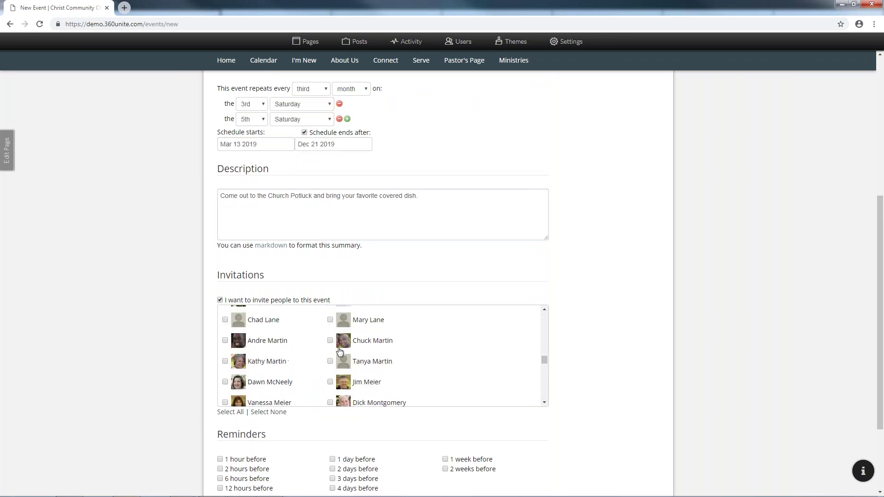
scroll(340, 351, "up", 1)
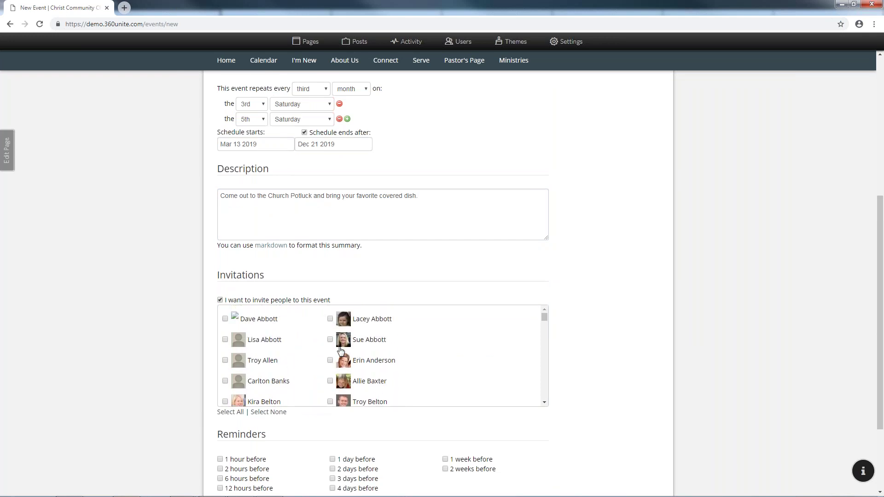
left_click(245, 325)
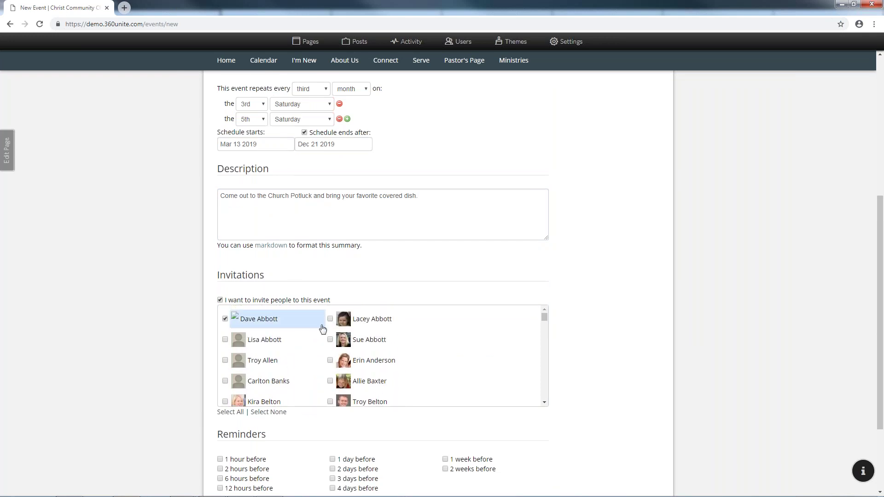
left_click(327, 322)
left_click(225, 340)
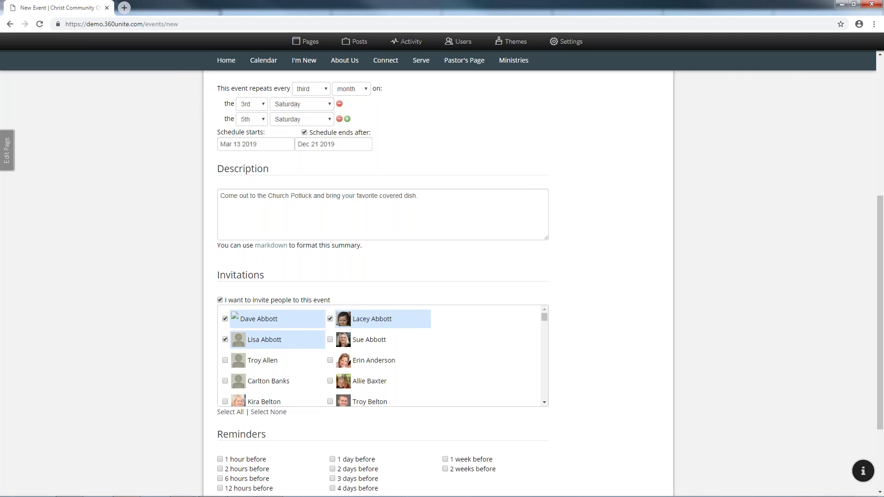
left_click(331, 341)
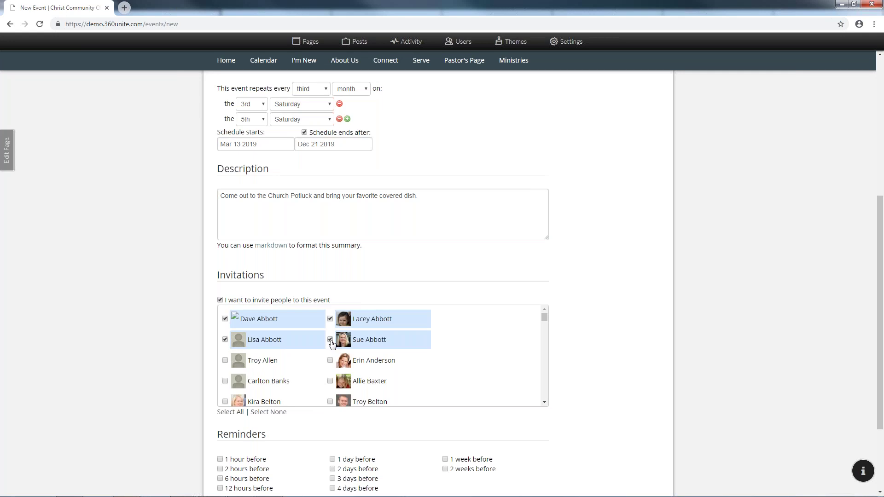
left_click(468, 46)
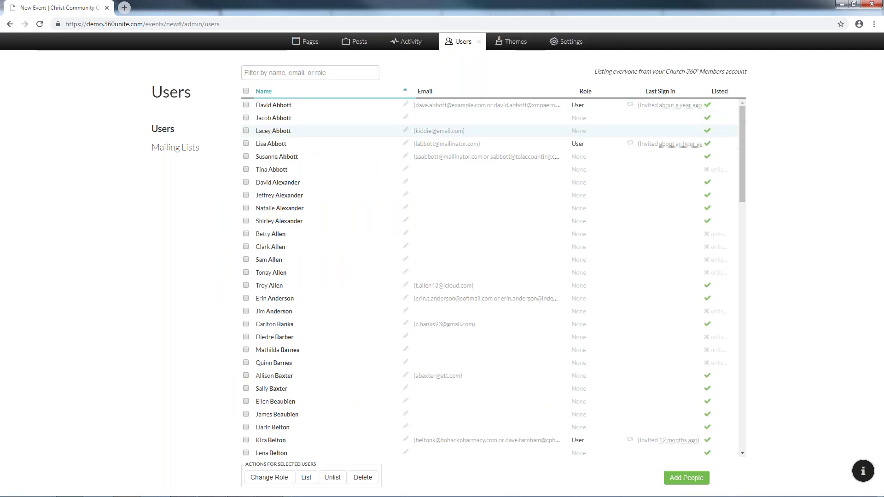
left_click(479, 44)
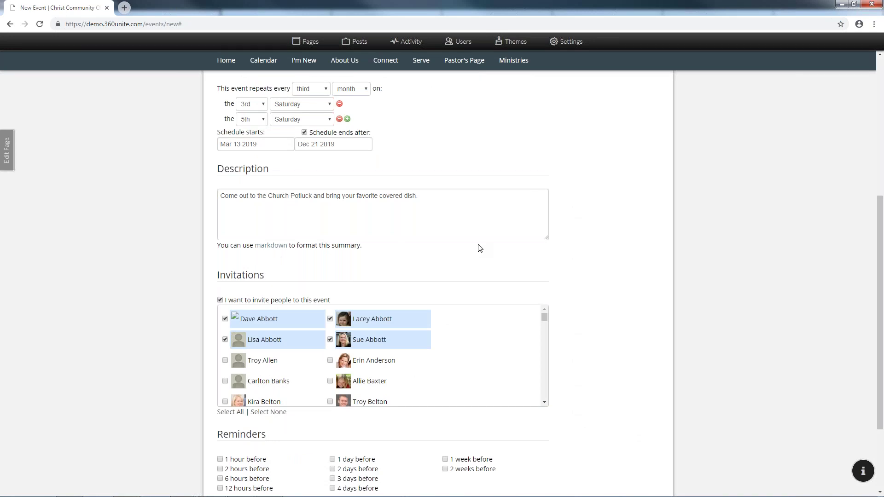
Step: Untick 'I want to invite people to this event' and create the Church Potluck event
scroll(416, 355, "down", 3)
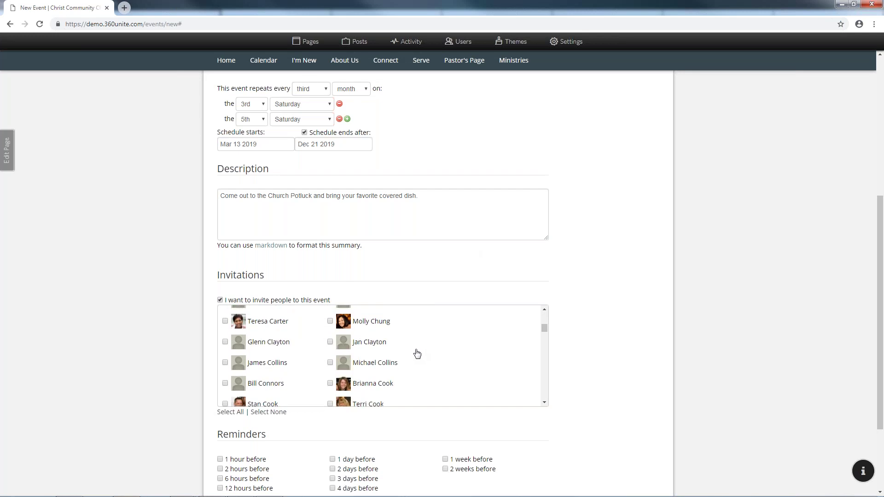
scroll(206, 409, "down", 3)
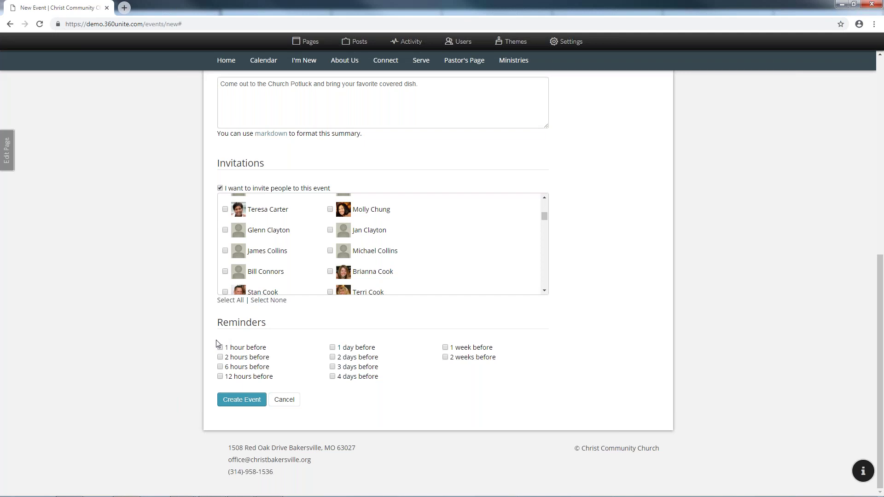
scroll(253, 205, "up", 4)
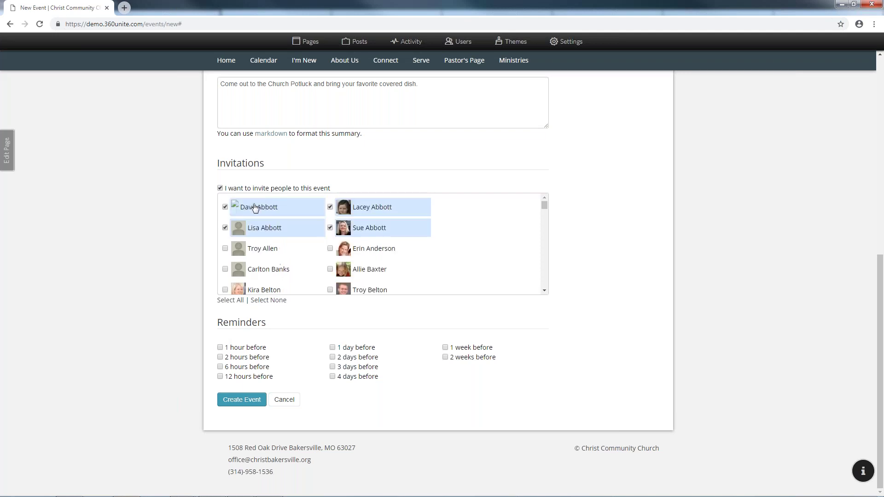
left_click(221, 188)
left_click(239, 399)
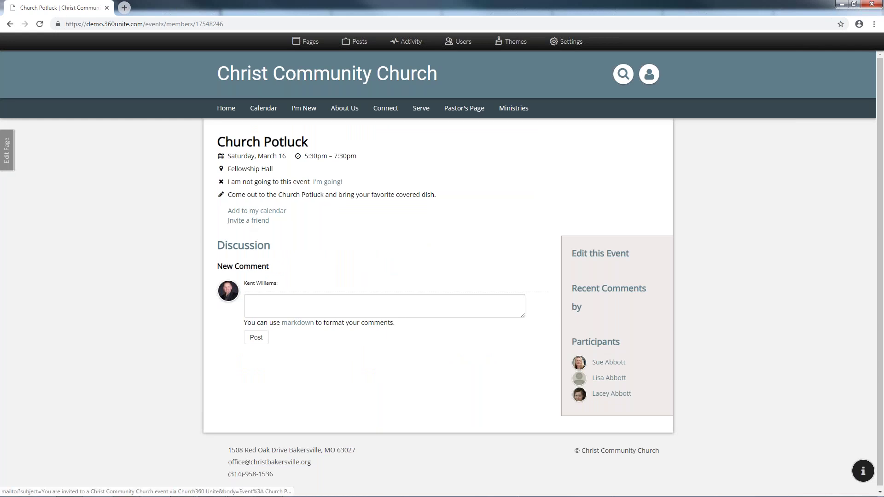
Step: Download Church Potluck.ics, then cancel and exit the Outlook 2013 setup wizard that the friend invite launched
left_click(258, 212)
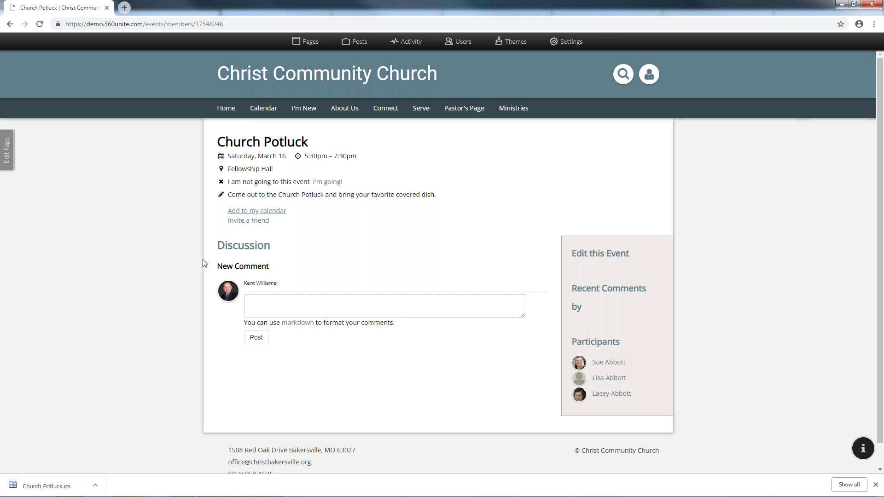
left_click(248, 223)
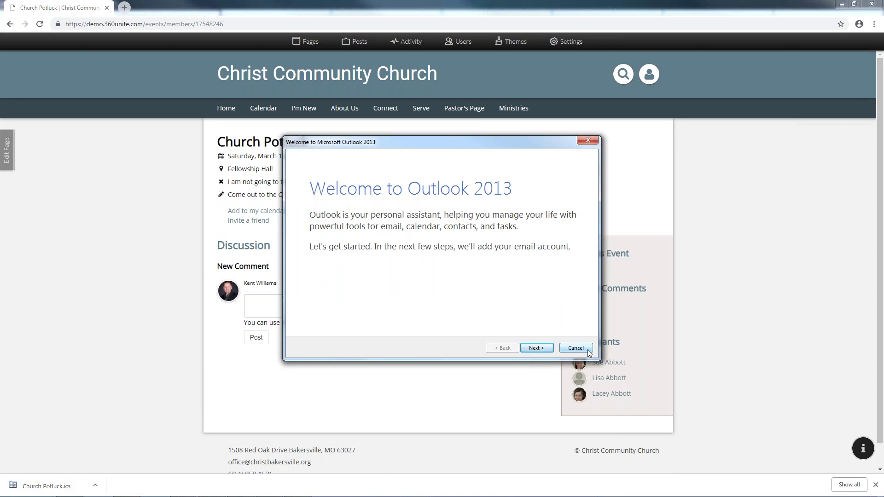
left_click(575, 348)
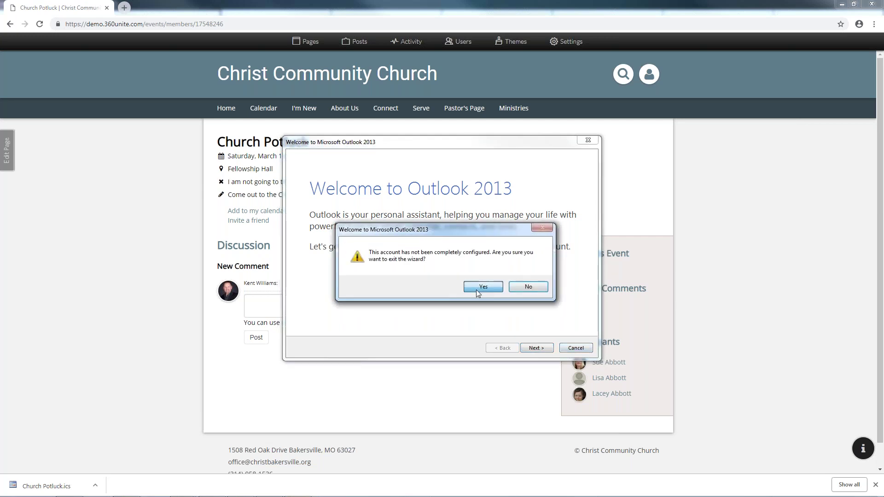
left_click(477, 291)
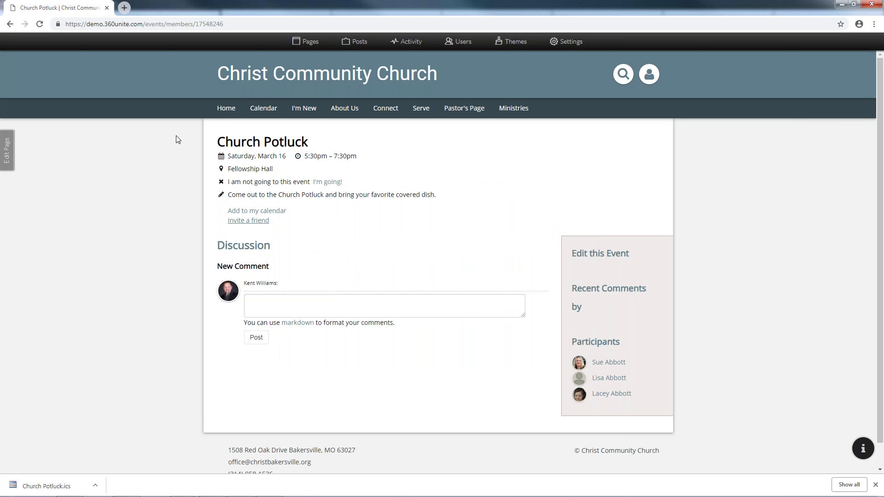
left_click(271, 114)
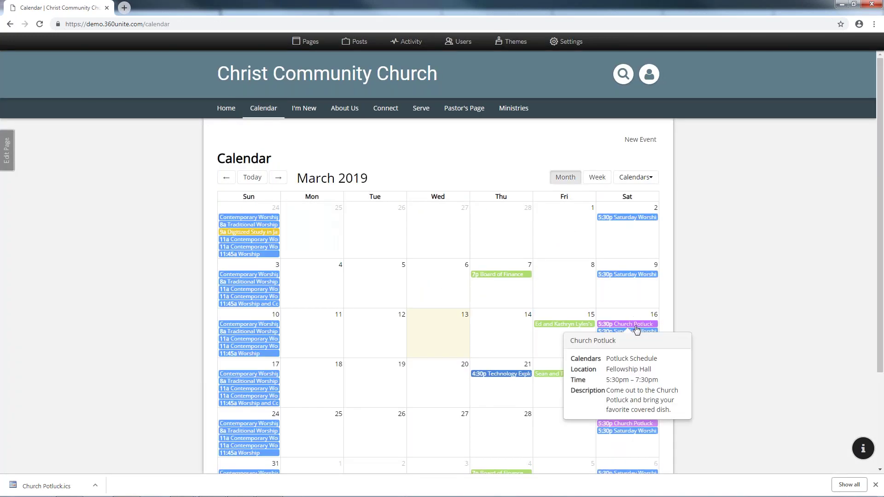
scroll(662, 314, "down", 3)
mouse_move(655, 299)
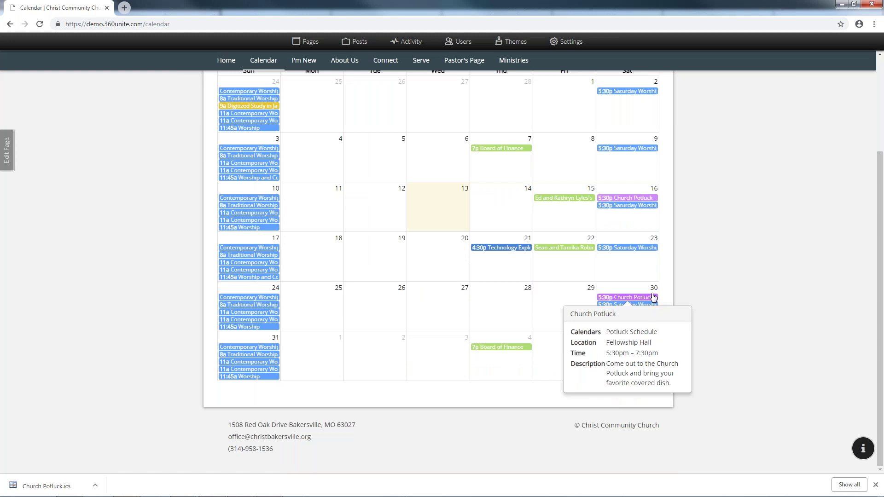
left_click(648, 199)
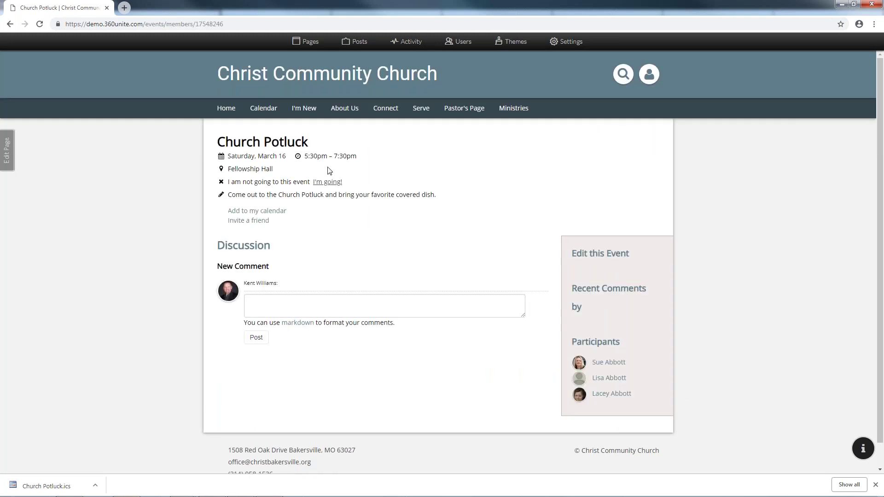
left_click(575, 256)
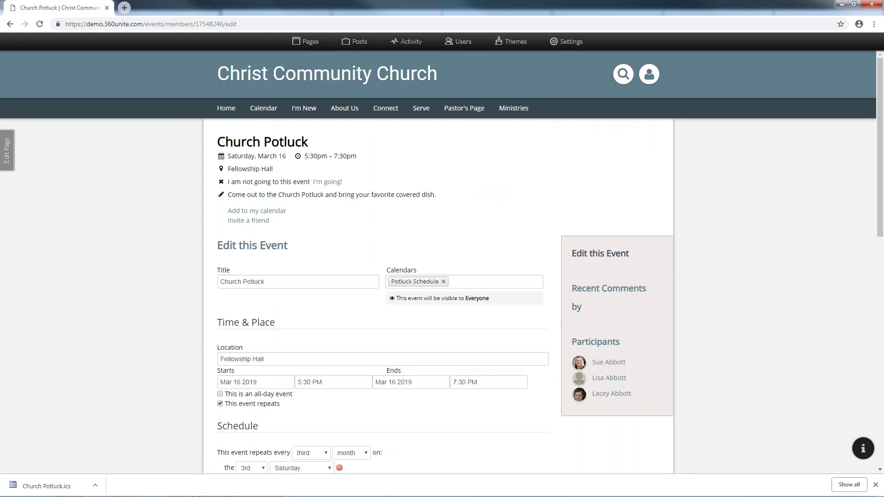
scroll(448, 350, "down", 7)
scroll(434, 349, "up", 3)
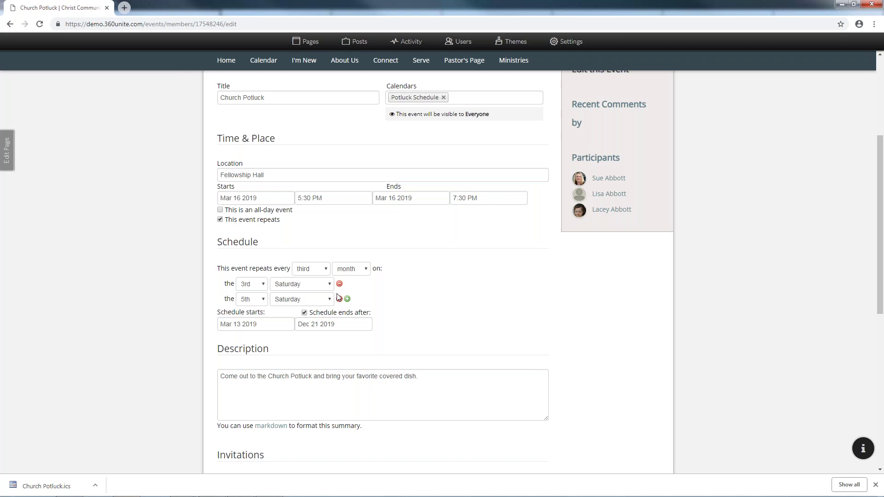
scroll(379, 307, "up", 4)
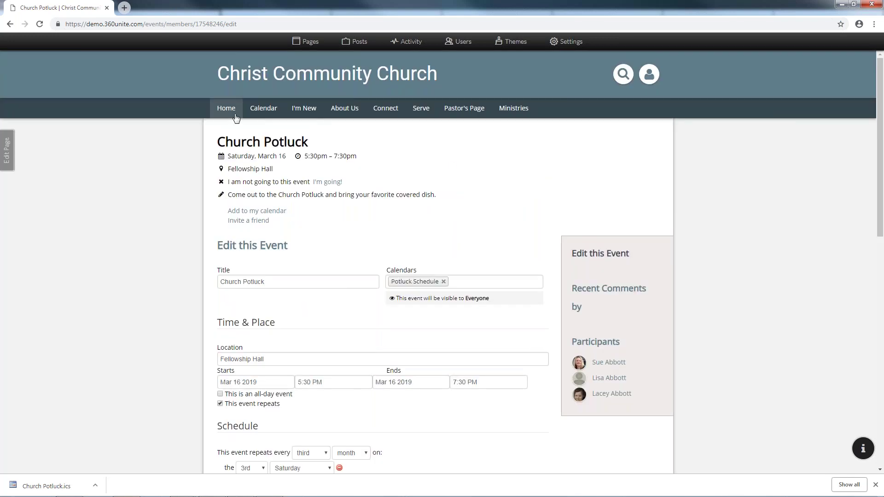
scroll(260, 113, "down", 3)
scroll(265, 112, "up", 3)
left_click(272, 110)
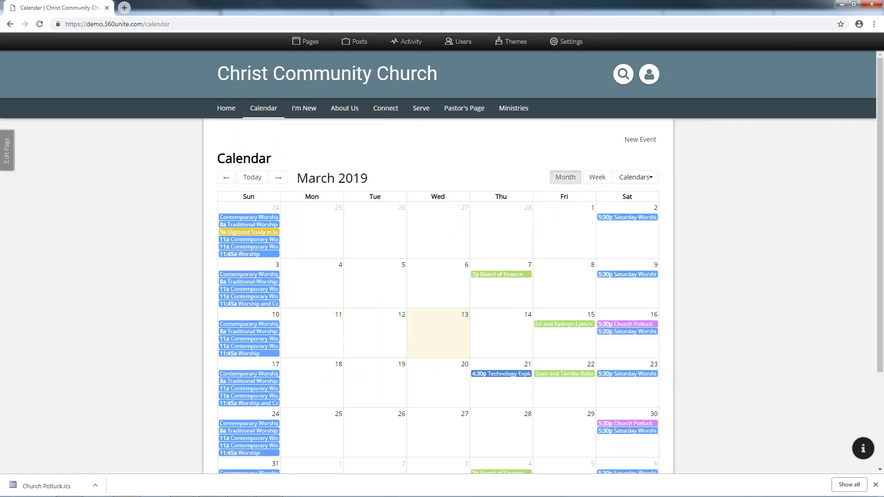
Step: Edit the Church Potluck event and scroll to its Invitations and Reminders sections
left_click(650, 326)
left_click(599, 253)
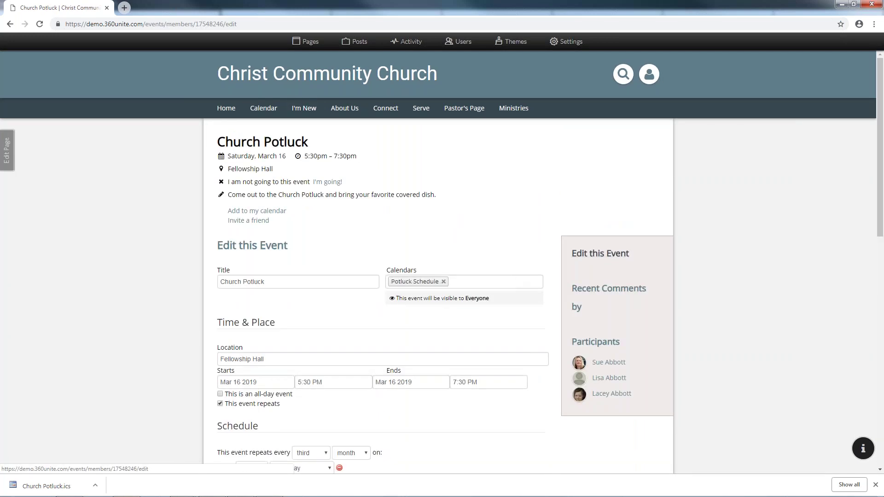
scroll(516, 281, "down", 12)
scroll(105, 201, "up", 5)
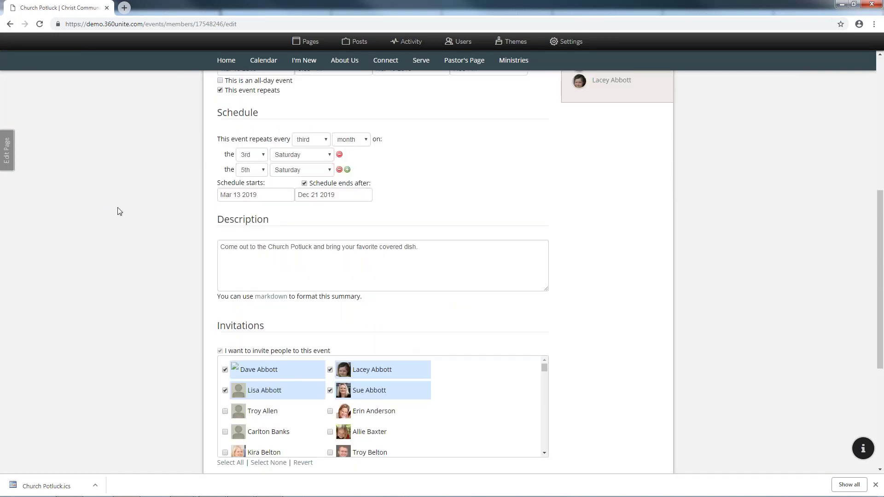
scroll(119, 212, "down", 5)
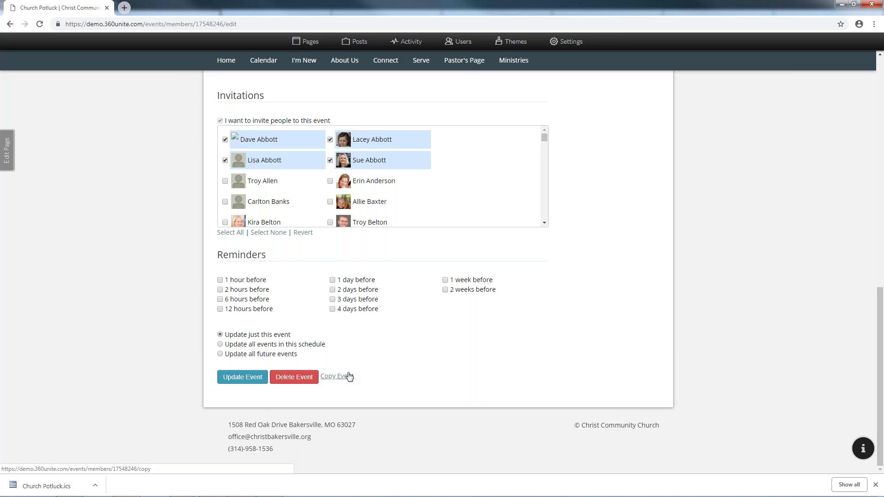
Step: Start a copy of the Church Potluck event and look over the copy form
left_click(348, 376)
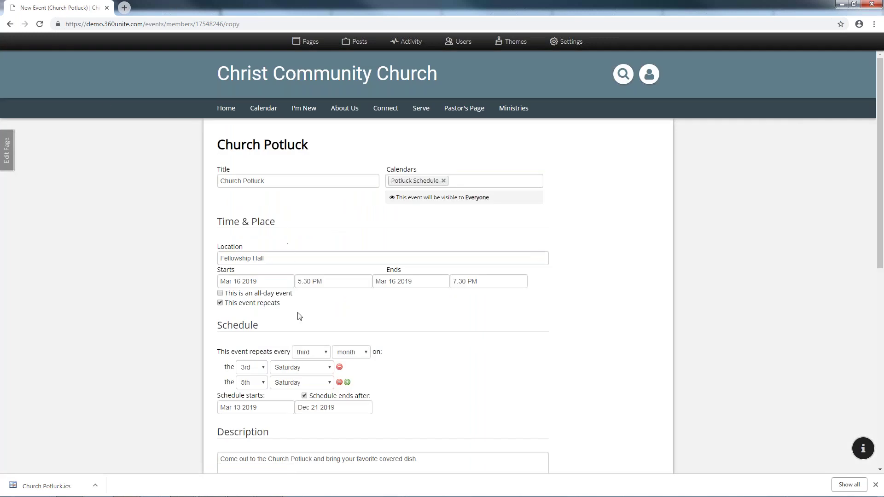
scroll(301, 317, "down", 7)
scroll(336, 352, "up", 7)
Step: Go via Home back to the March 2019 calendar showing Church Potluck on March 16 and 30
left_click(225, 110)
left_click(256, 111)
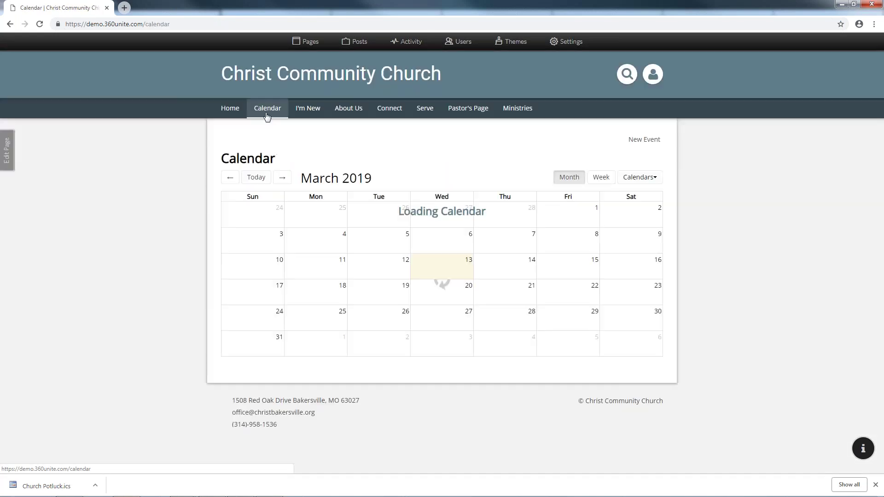
scroll(598, 321, "down", 3)
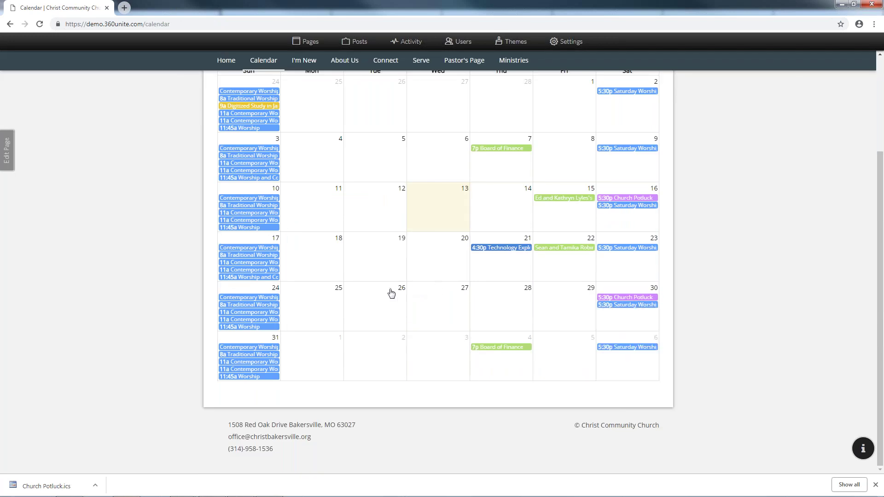
scroll(391, 293, "up", 3)
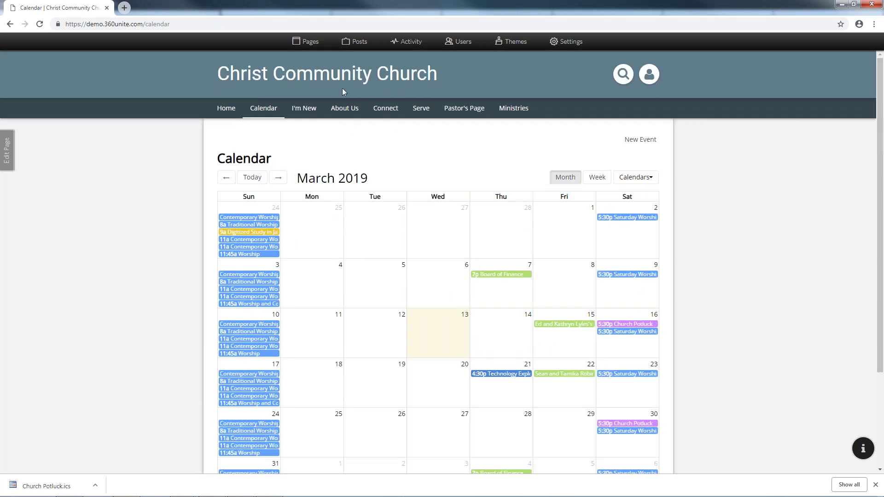
Step: From Pages, open the Volleyball Team events calendar and begin a new Mar 13, 7:30–8:30 PM event
left_click(305, 41)
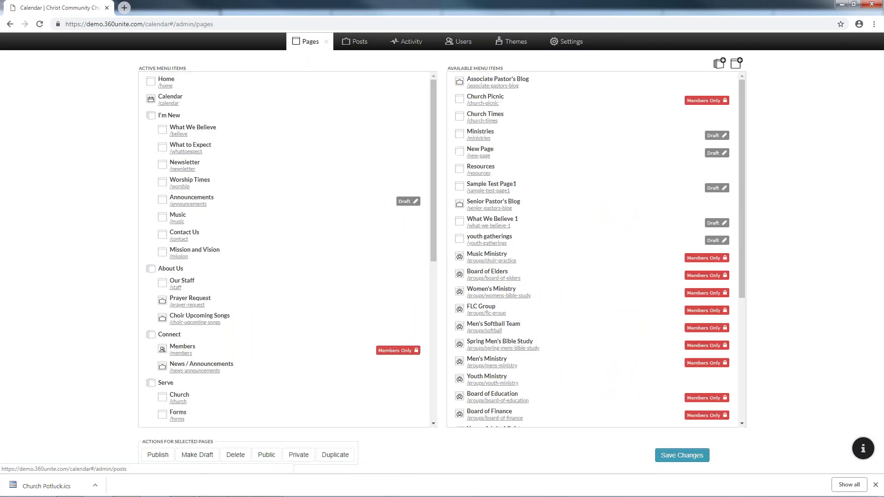
scroll(488, 241, "down", 4)
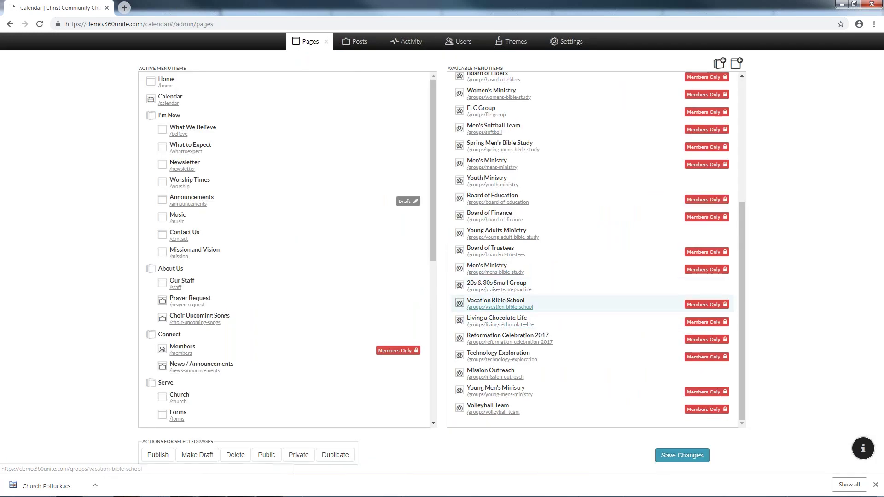
left_click(493, 411)
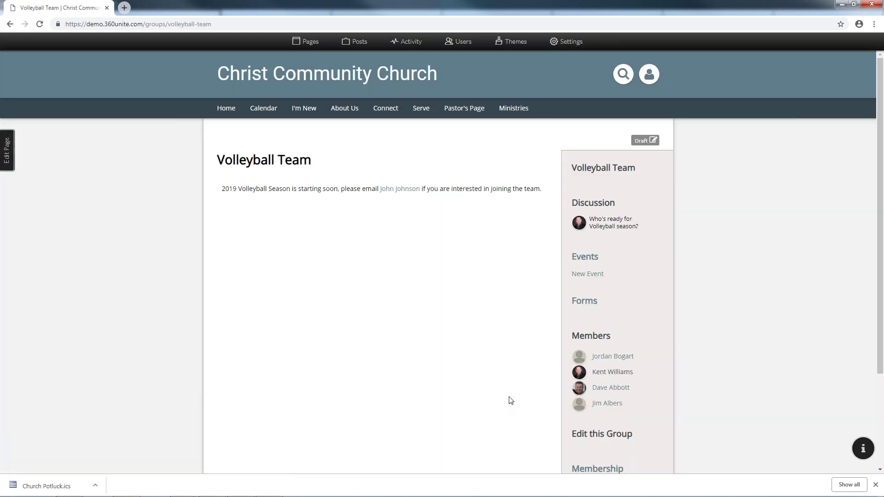
left_click(582, 257)
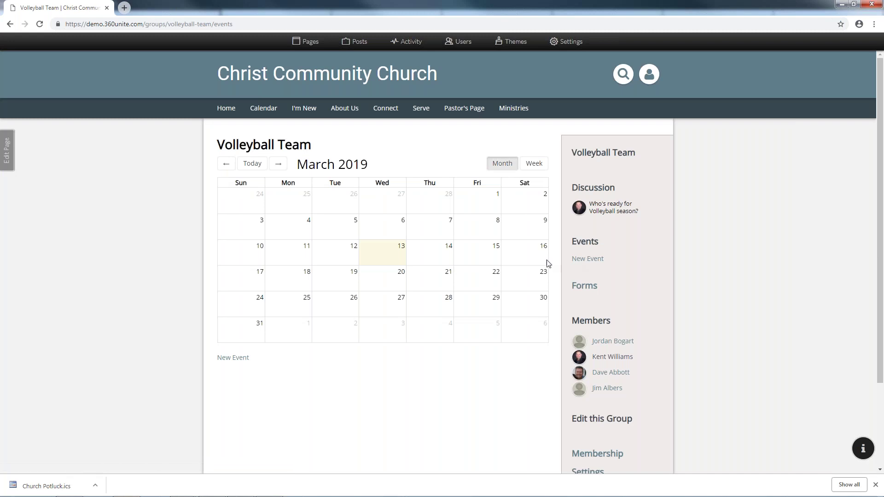
left_click(385, 254)
scroll(353, 293, "down", 4)
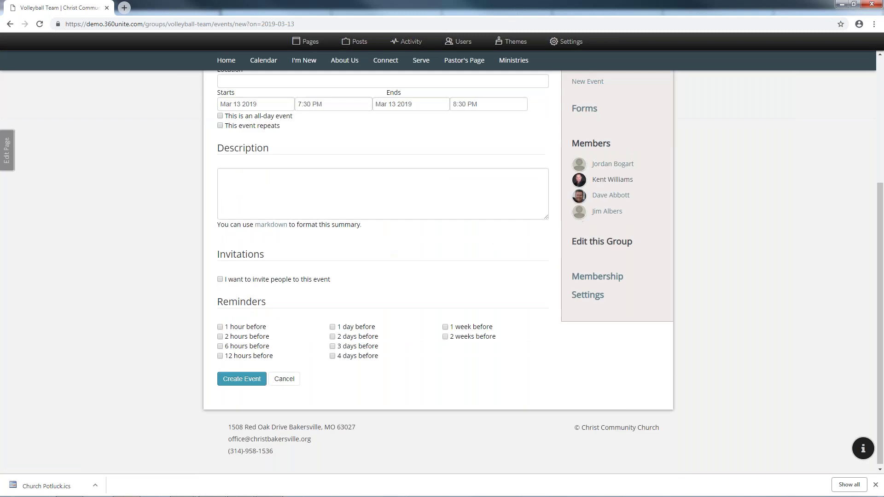
scroll(353, 293, "up", 4)
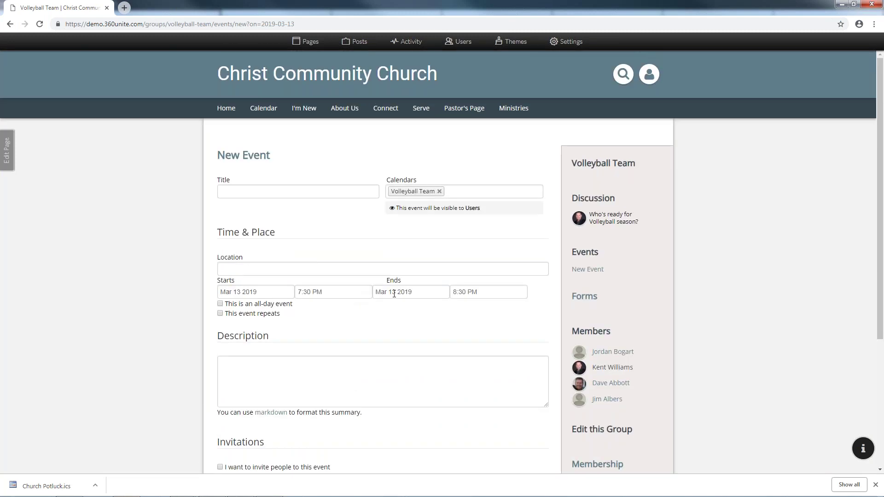
scroll(551, 330, "down", 4)
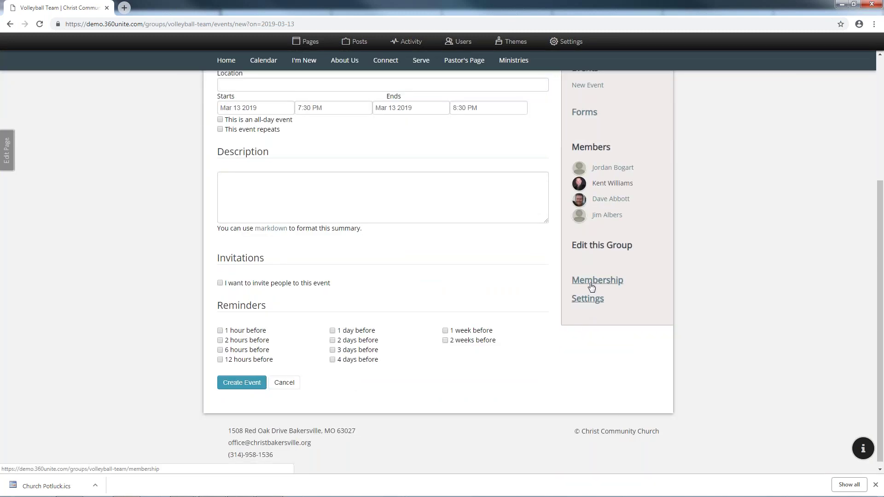
Step: Set Events to Everyone (Public) in the Volleyball Team visibility grid and update the group
left_click(592, 282)
scroll(592, 286, "down", 3)
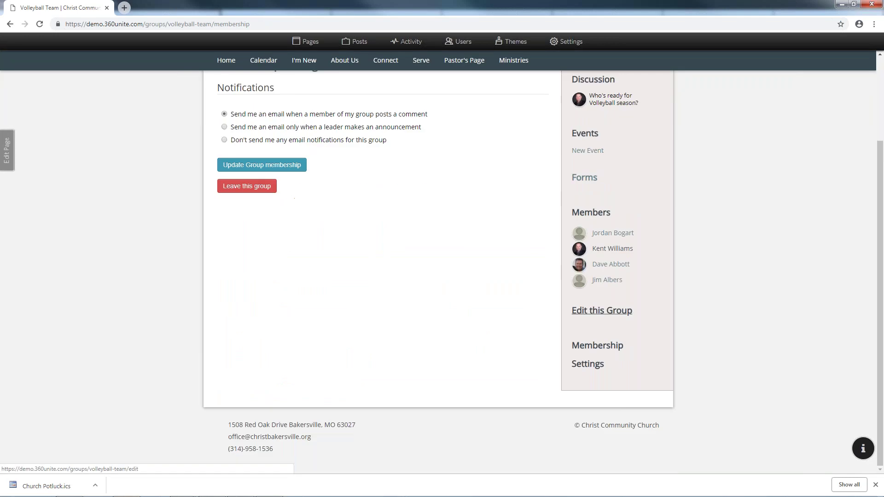
left_click(602, 310)
scroll(455, 299, "down", 4)
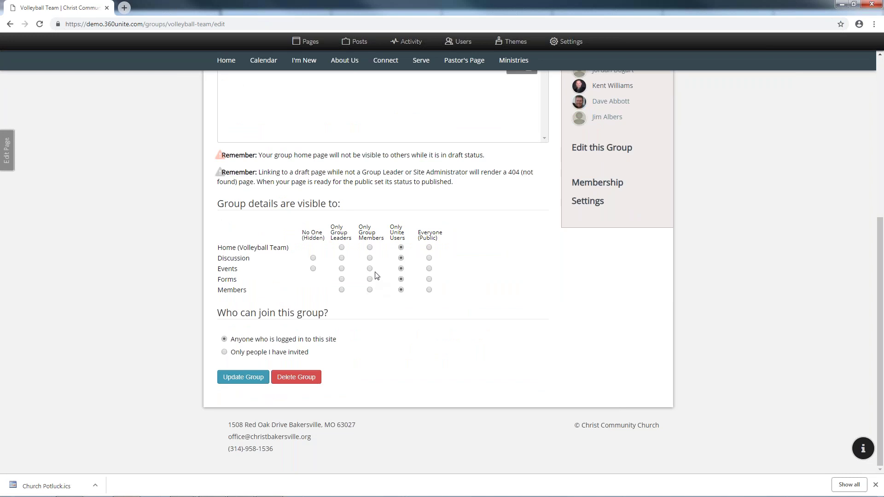
scroll(377, 275, "up", 4)
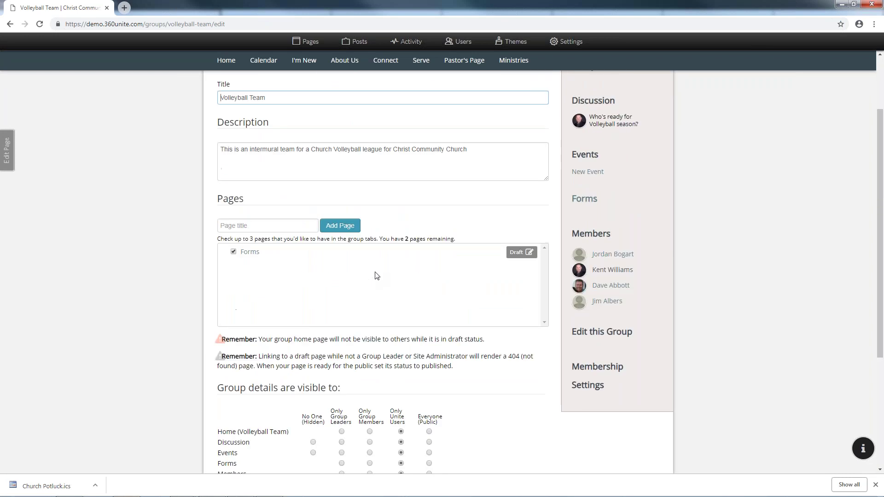
scroll(382, 299, "down", 3)
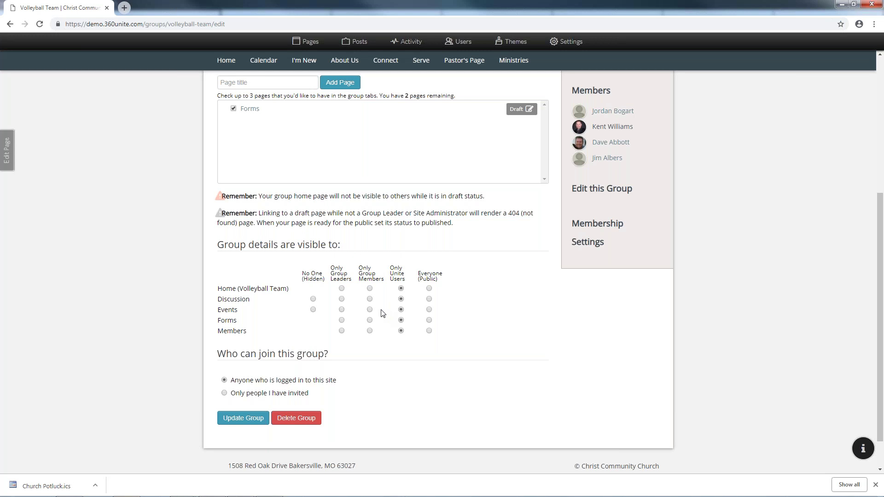
scroll(551, 304, "up", 5)
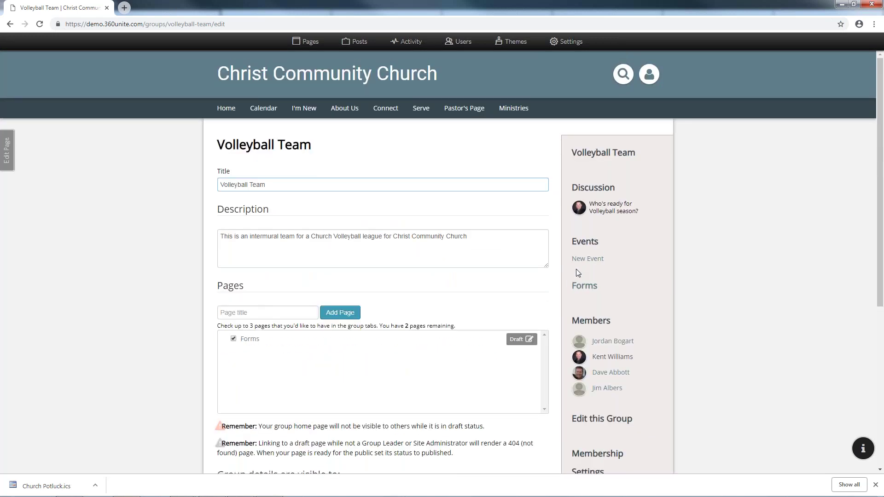
scroll(452, 283, "down", 6)
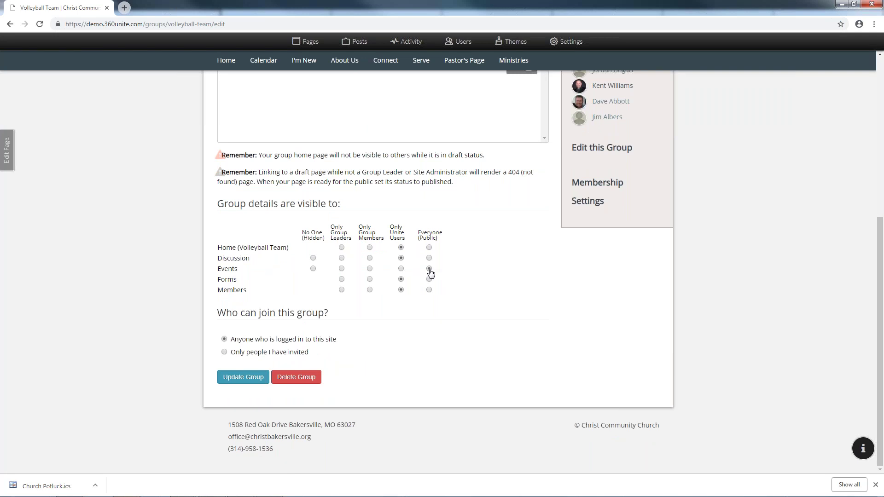
left_click(256, 372)
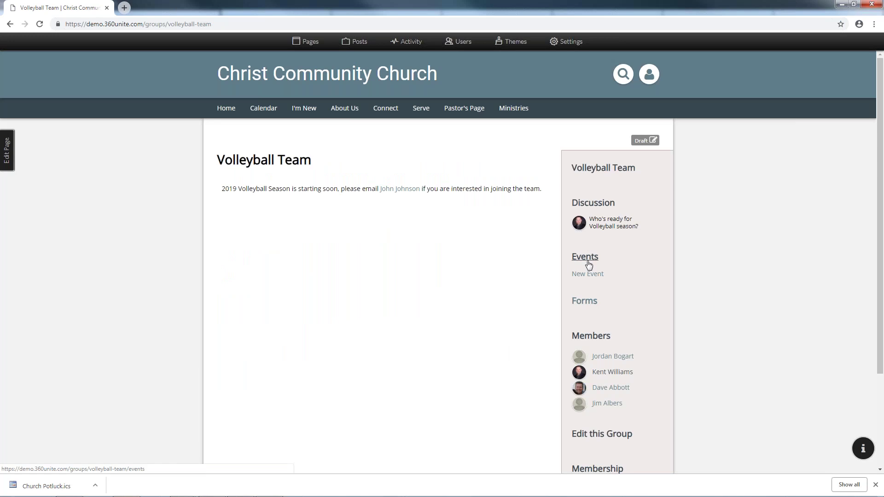
Step: Start a new March 13 Volleyball Team event titled 'Practice'
left_click(588, 265)
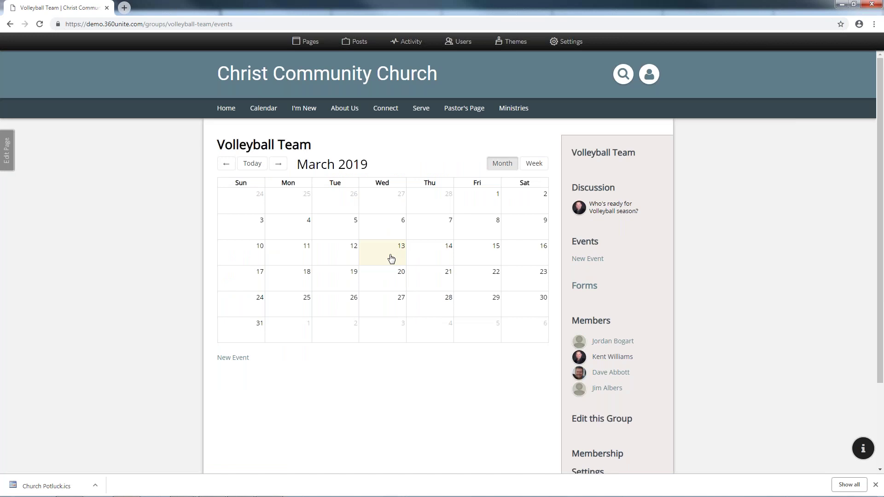
left_click(391, 258)
left_click(308, 193)
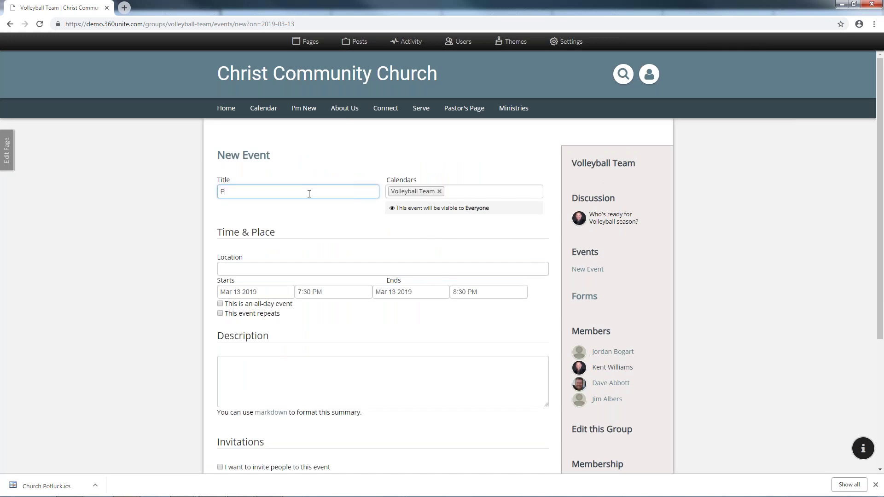
type("Practice")
key("Tab")
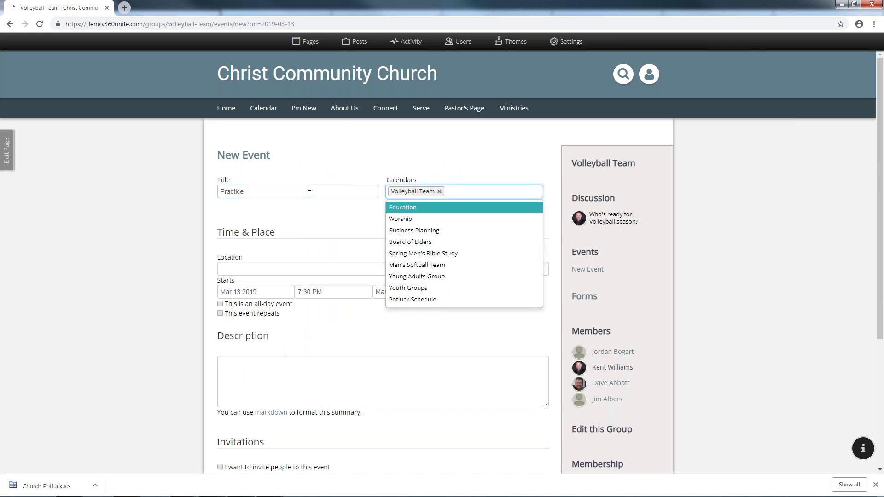
key("Tab")
key("Tab")
Step: Set the Practice event's location to 'Gym' and create it
left_click(388, 270)
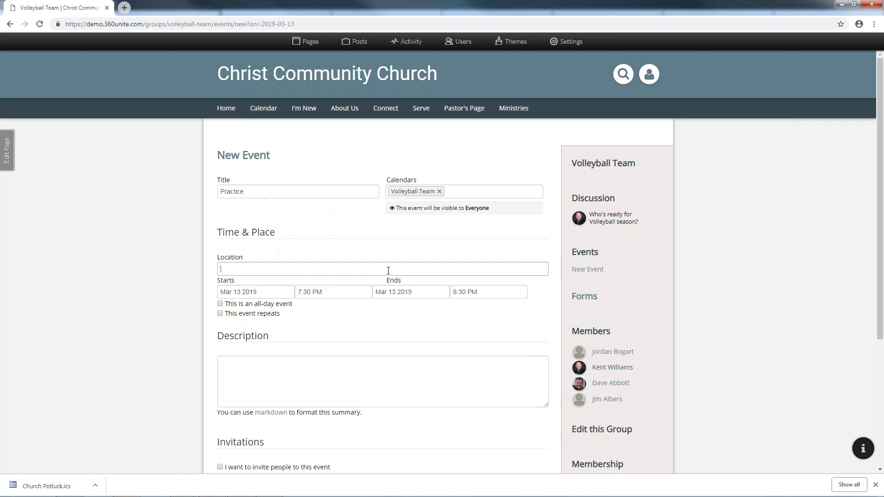
type("Gym")
scroll(233, 333, "down", 4)
scroll(234, 334, "up", 1)
scroll(234, 333, "down", 1)
left_click(241, 376)
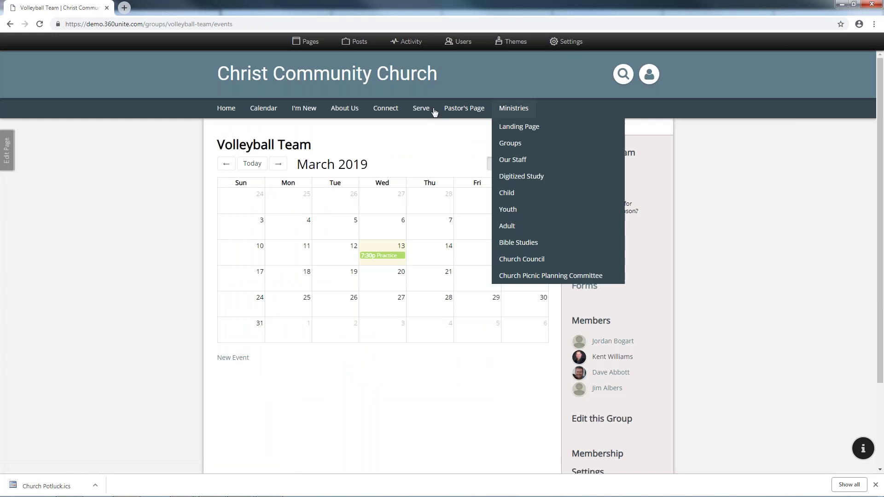
Step: Check the Volleyball Team calendar's viewing permissions in Settings > Calendars, then close Settings
left_click(257, 112)
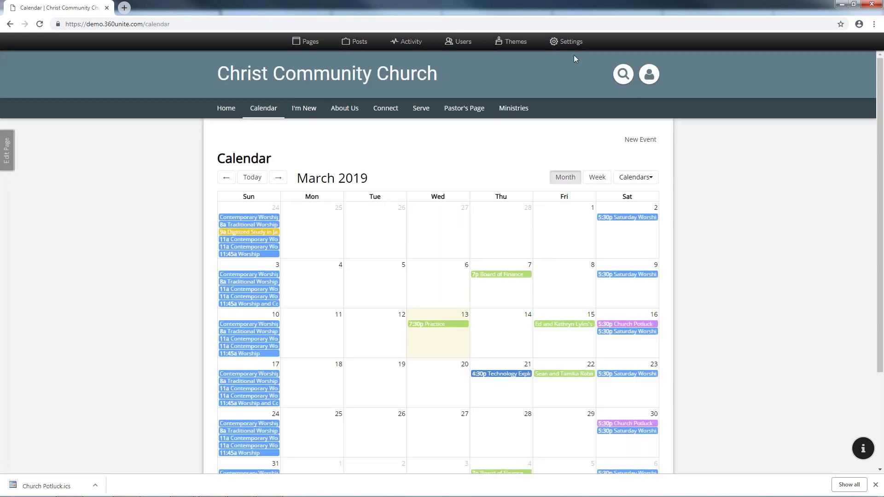
left_click(548, 46)
left_click(181, 149)
scroll(299, 377, "down", 5)
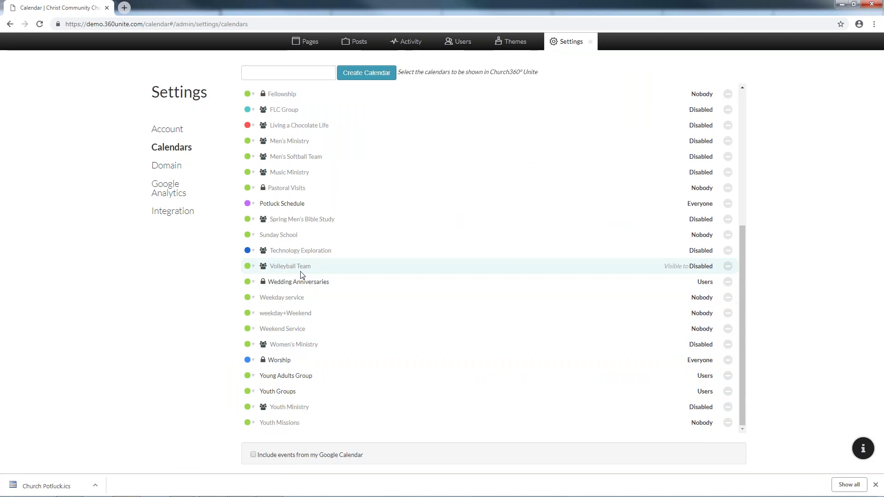
left_click(287, 266)
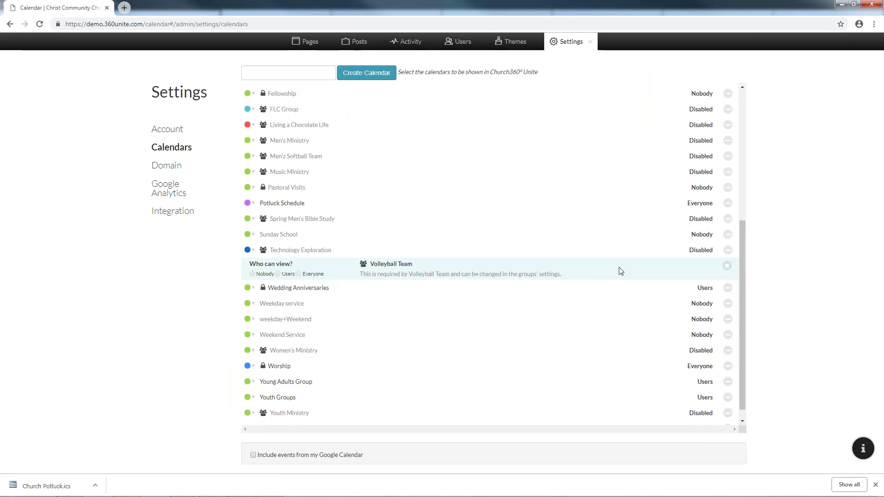
left_click(726, 266)
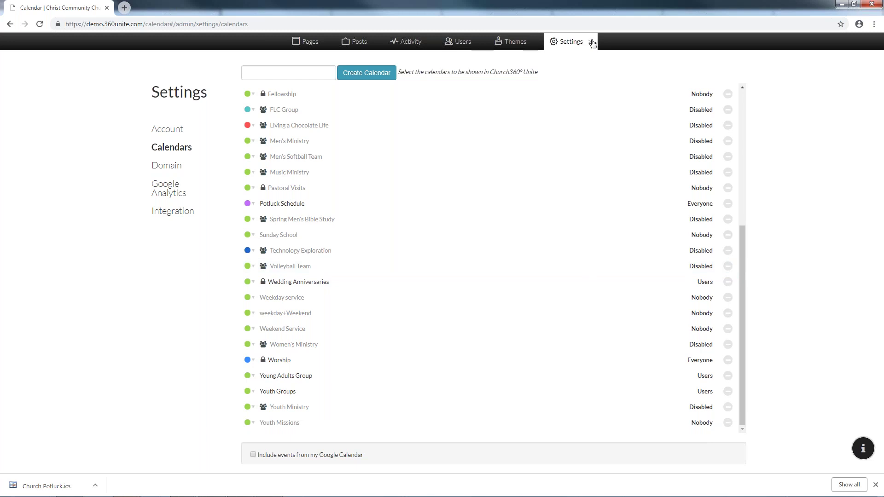
left_click(589, 42)
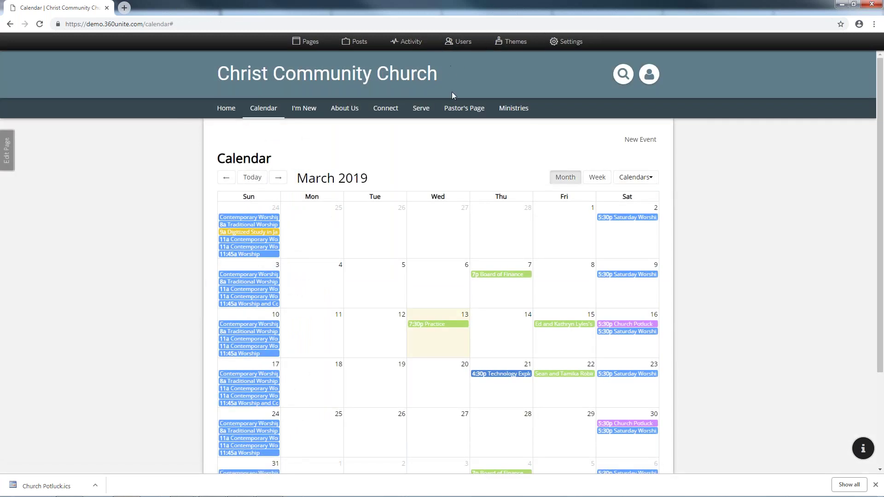
Step: Open the Volleyball Team group from Pages and view its Membership Settings
left_click(304, 42)
scroll(491, 324, "down", 5)
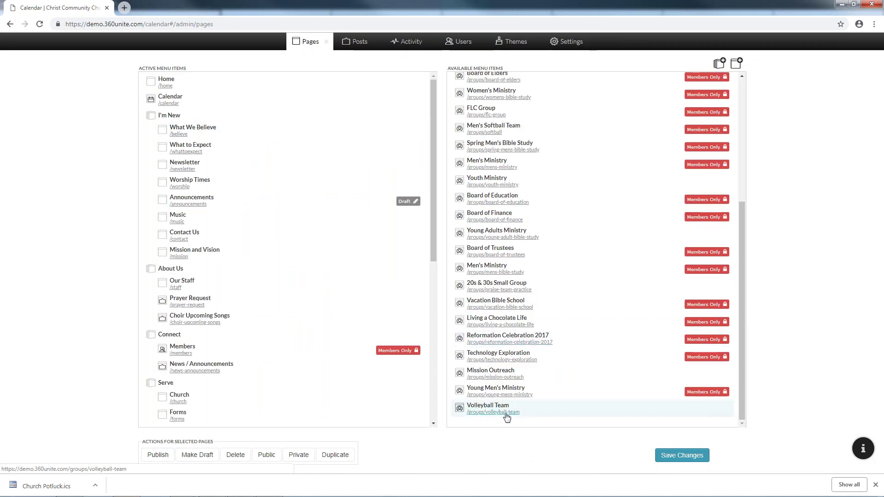
left_click(507, 416)
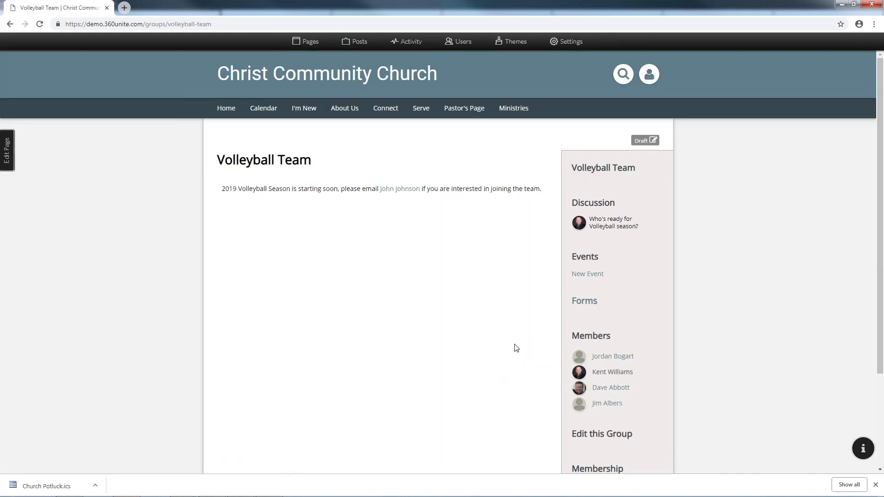
scroll(559, 344, "down", 4)
left_click(581, 347)
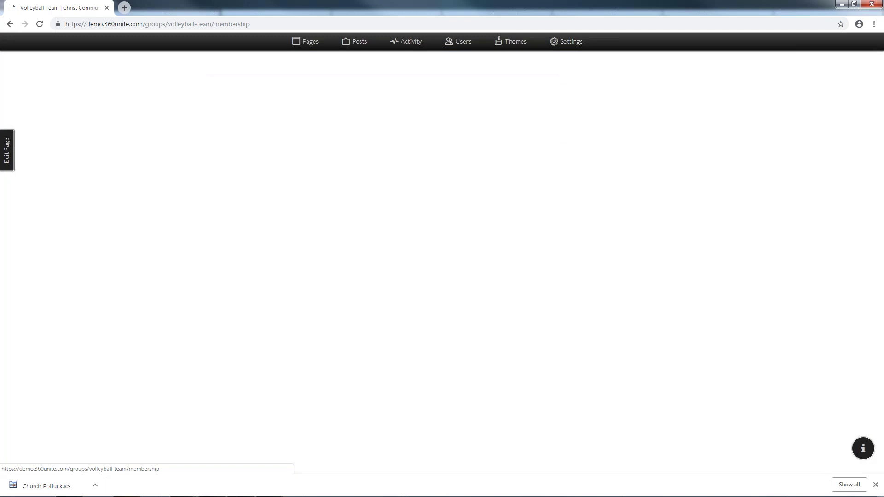
scroll(607, 316, "down", 3)
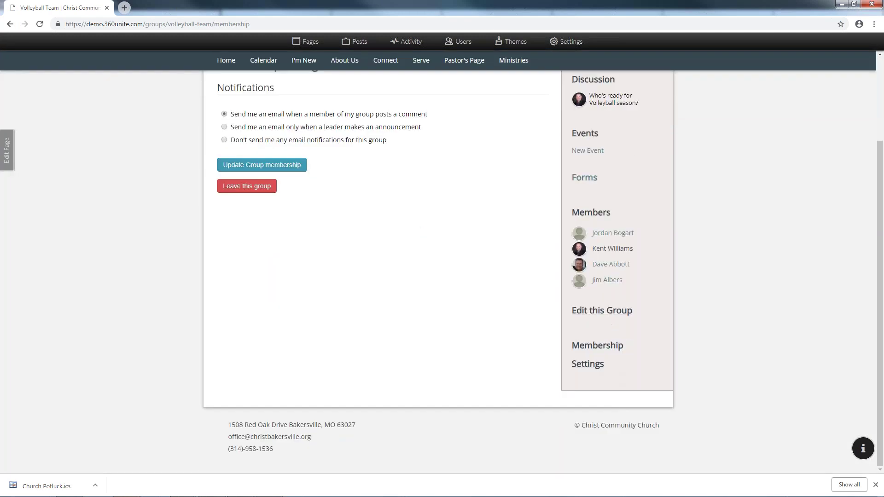
Step: Scroll through the Volleyball Team group's Edit this Group settings
left_click(603, 311)
scroll(396, 304, "down", 4)
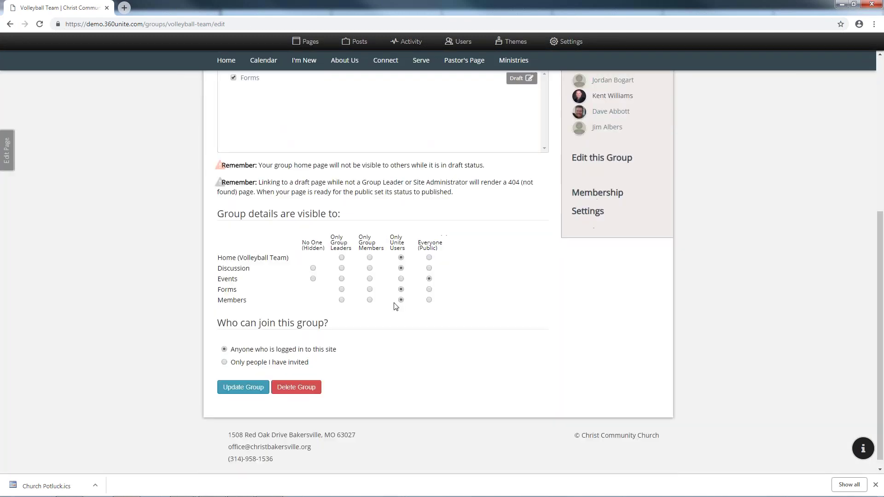
scroll(367, 329, "up", 5)
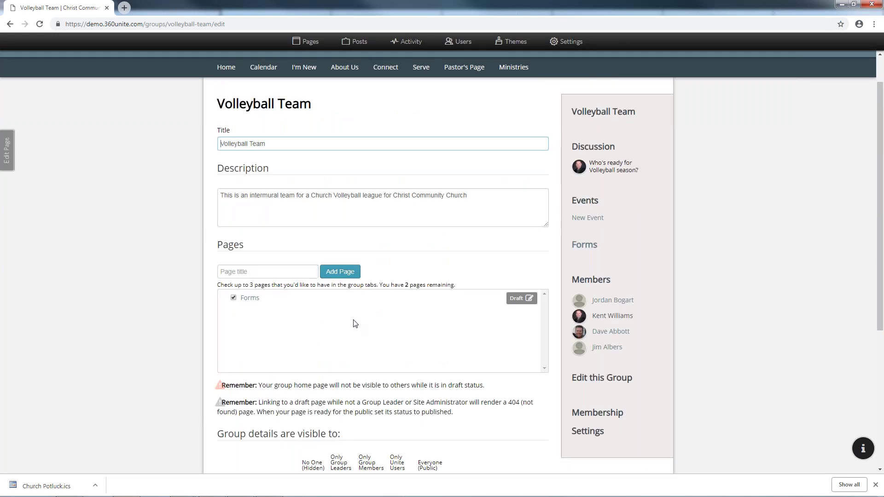
scroll(355, 324, "down", 1)
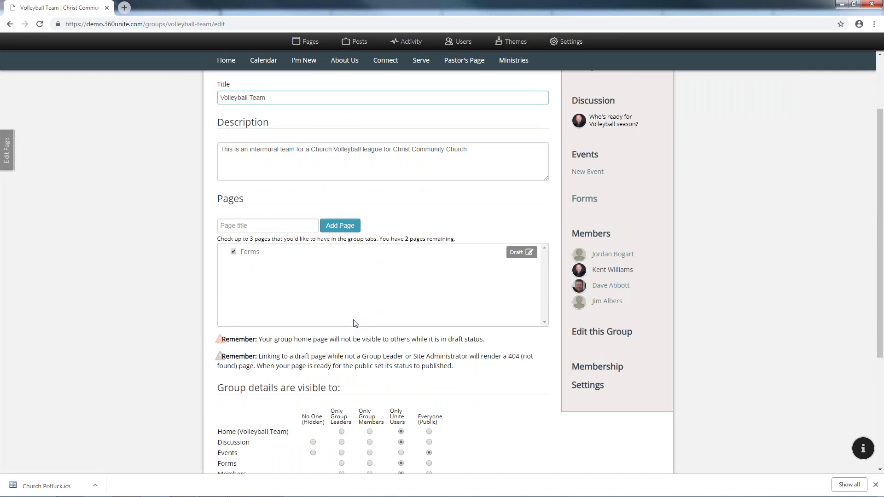
scroll(354, 323, "down", 2)
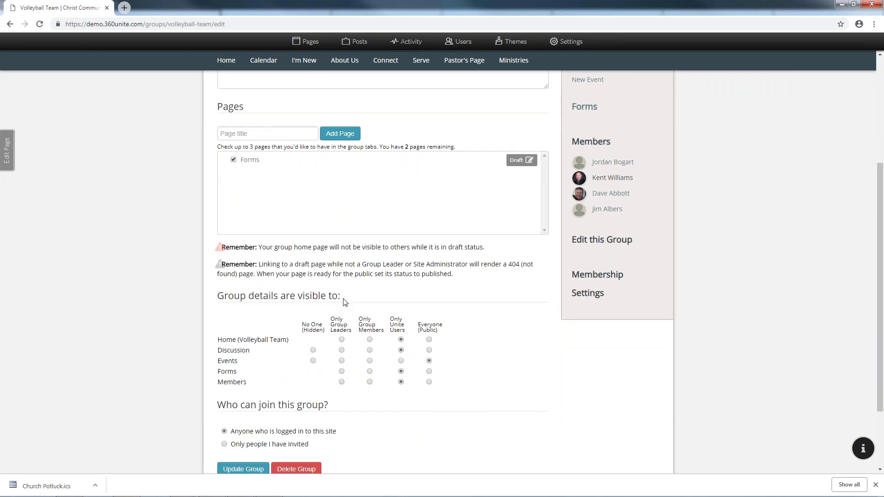
scroll(345, 302, "down", 2)
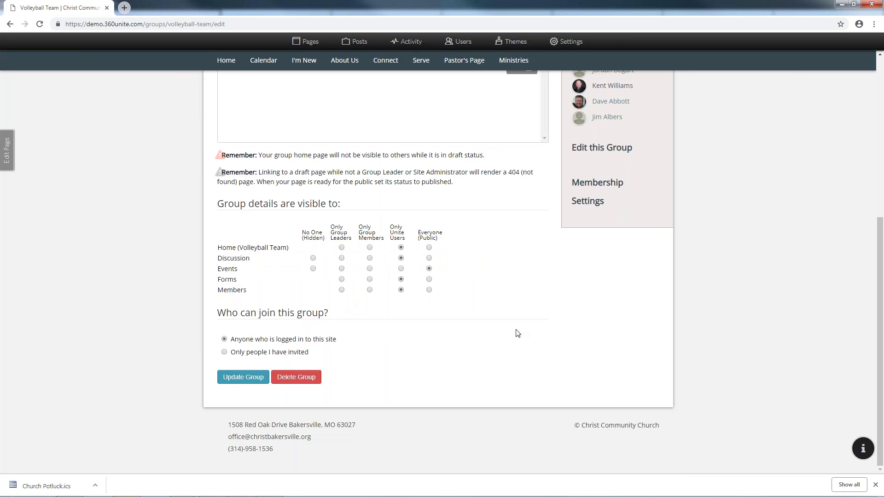
scroll(518, 332, "up", 4)
scroll(618, 336, "up", 2)
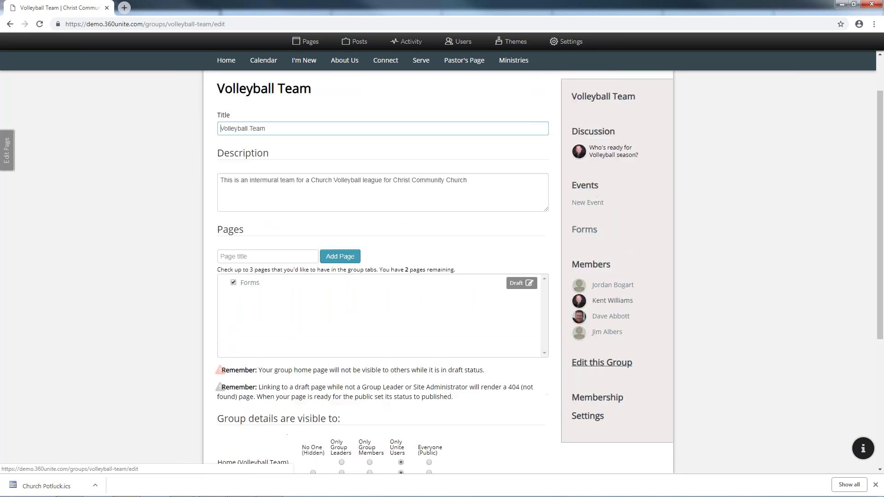
Step: Return to the group's March 2019 events calendar with the 7:30p Practice on the 13th
left_click(596, 247)
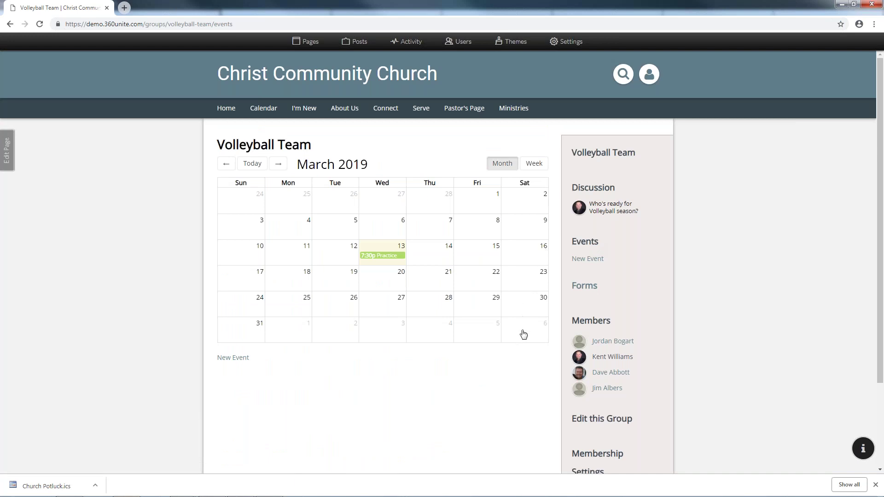
scroll(523, 341, "down", 3)
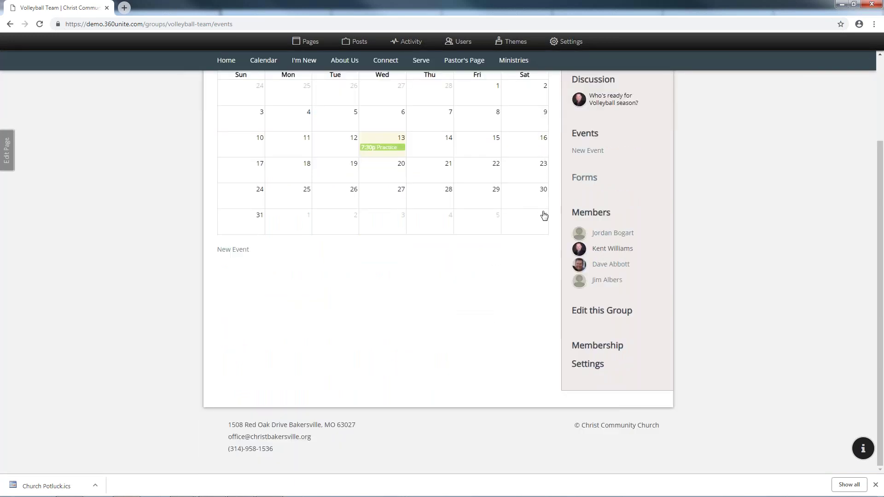
scroll(542, 215, "up", 3)
Step: Open the Volleyball Team page's editor panel and close it without changes
left_click(2, 171)
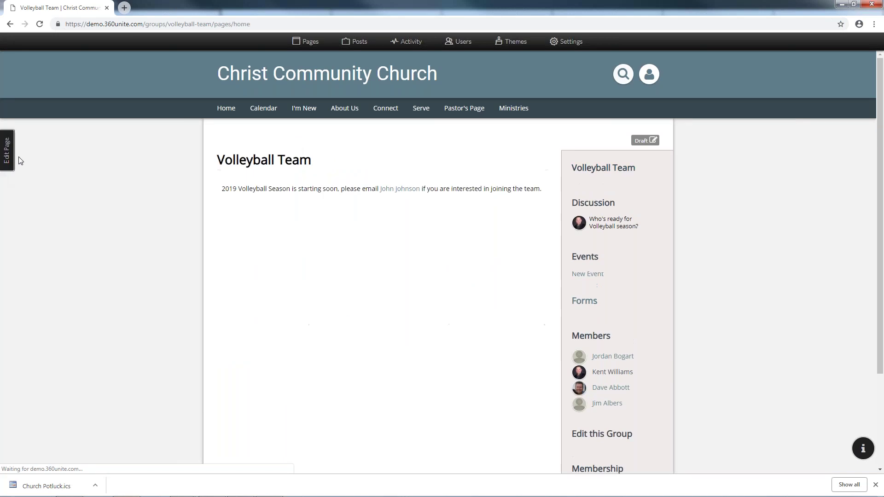
left_click(15, 153)
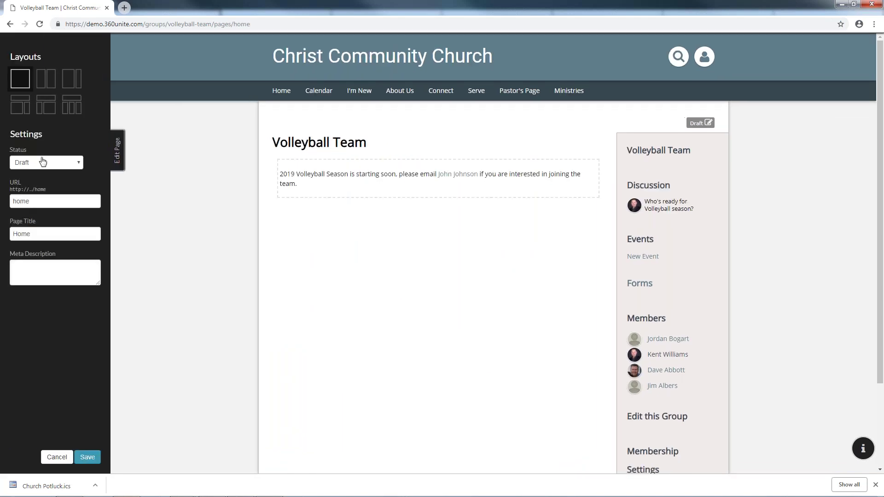
left_click(117, 152)
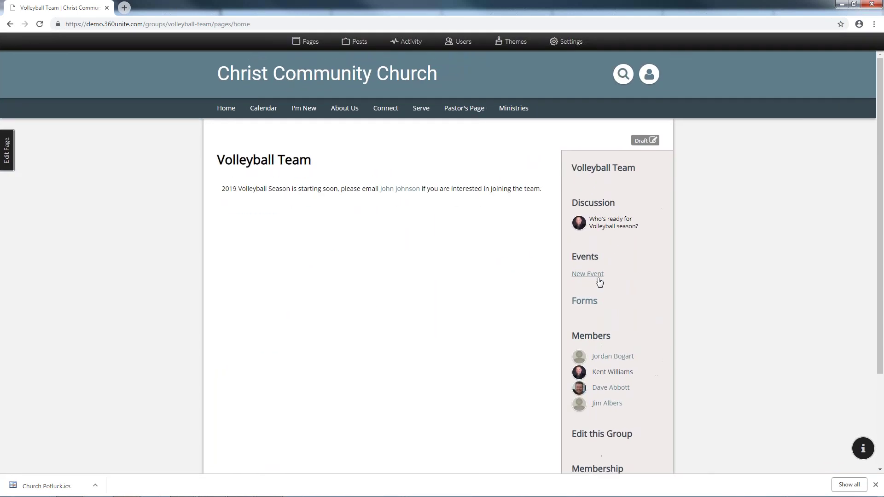
scroll(598, 280, "down", 3)
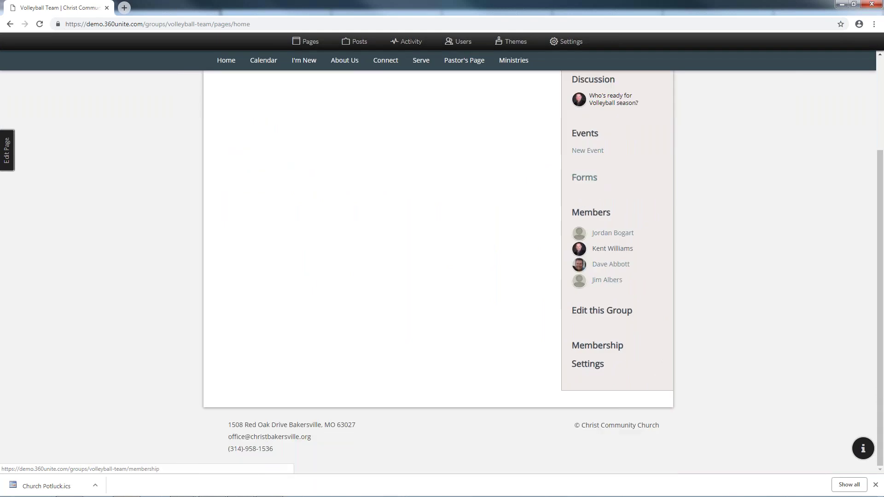
Step: Look over Edit this Group, then show Membership Settings with per-comment email notifications selected
left_click(602, 312)
scroll(295, 325, "down", 5)
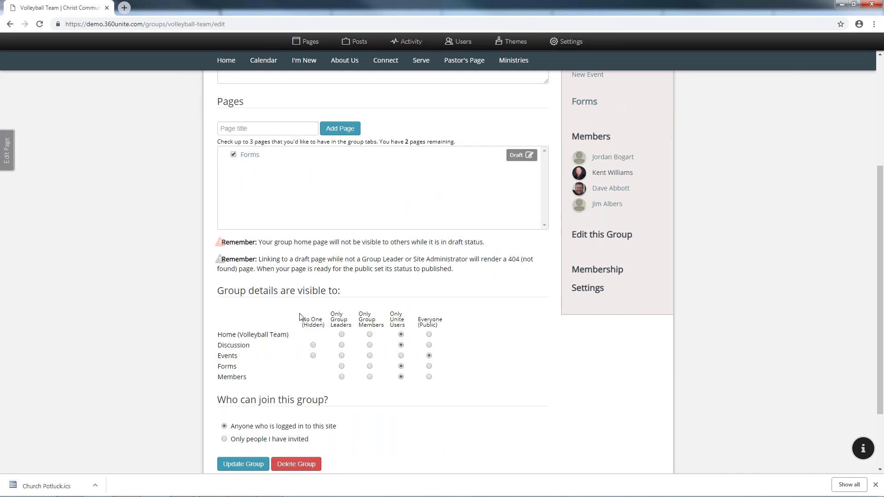
scroll(299, 329, "up", 2)
scroll(297, 339, "down", 3)
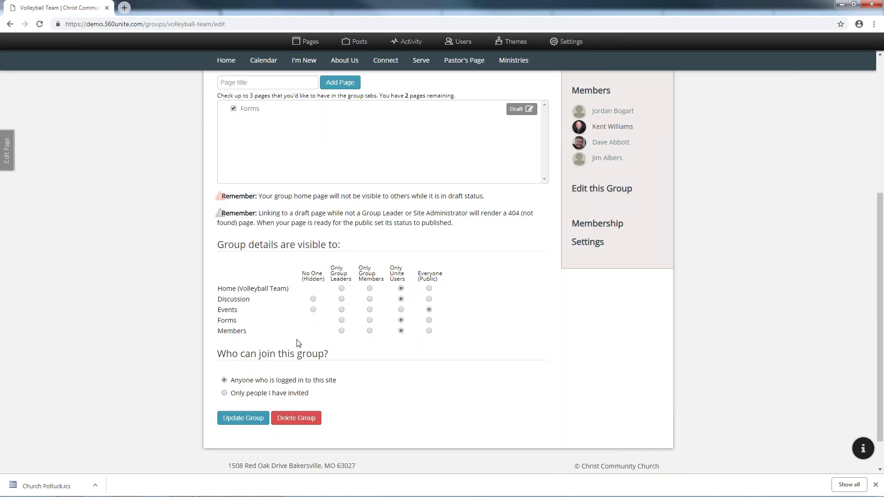
scroll(292, 367, "up", 3)
scroll(294, 330, "up", 1)
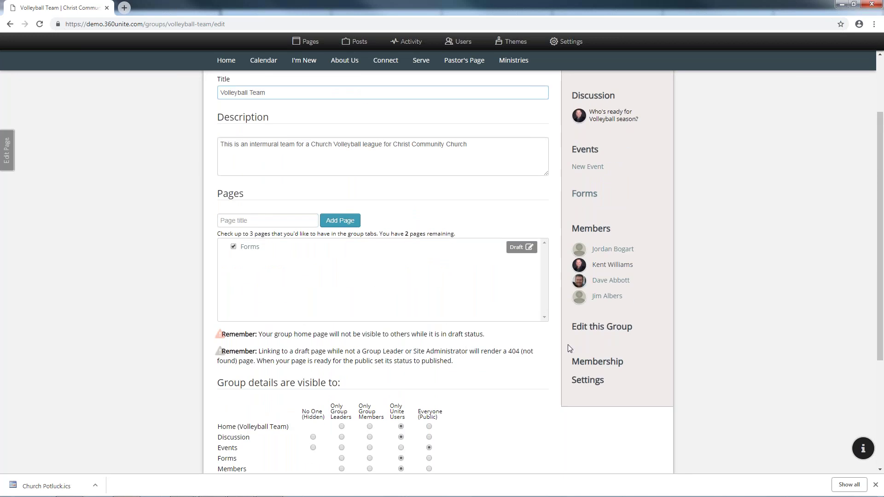
left_click(584, 362)
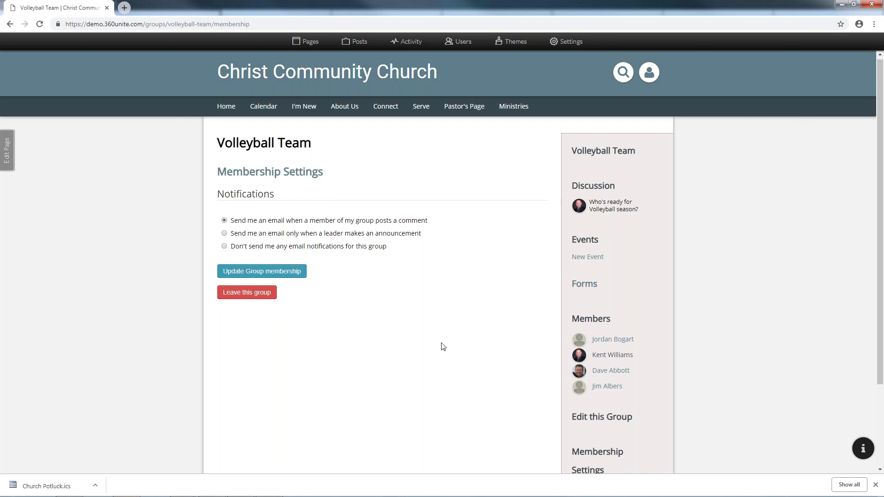
Step: Switch to the Volleyball Team's March 2019 events calendar with the 7:30p Practice on the 13th
scroll(442, 347, "down", 3)
scroll(599, 276, "up", 3)
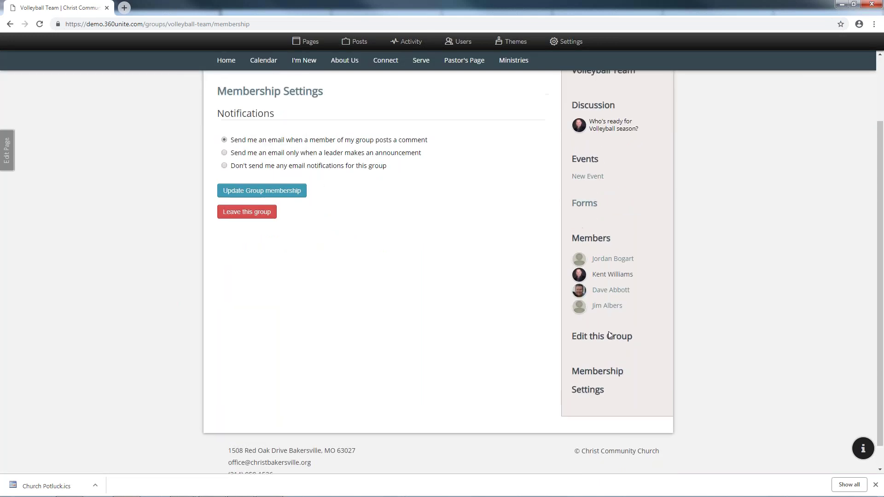
left_click(590, 225)
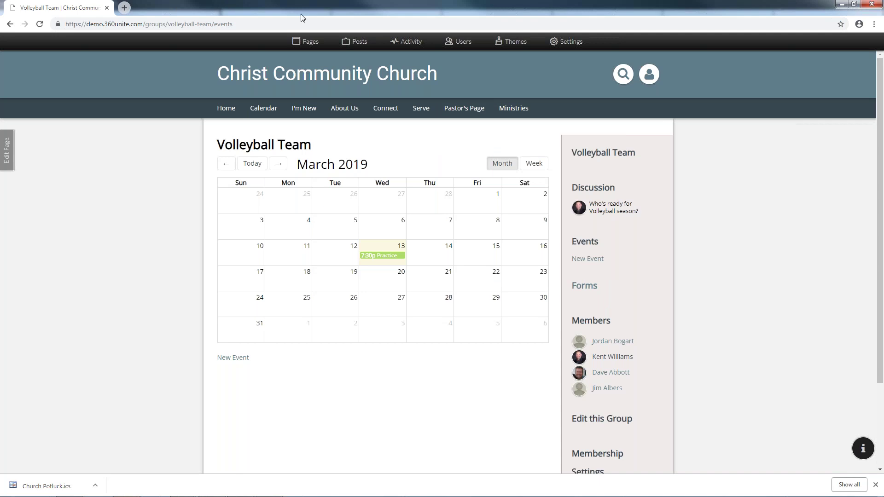
Step: Open the Activity Comments log listing the recent March 2019 sermon comments
left_click(406, 48)
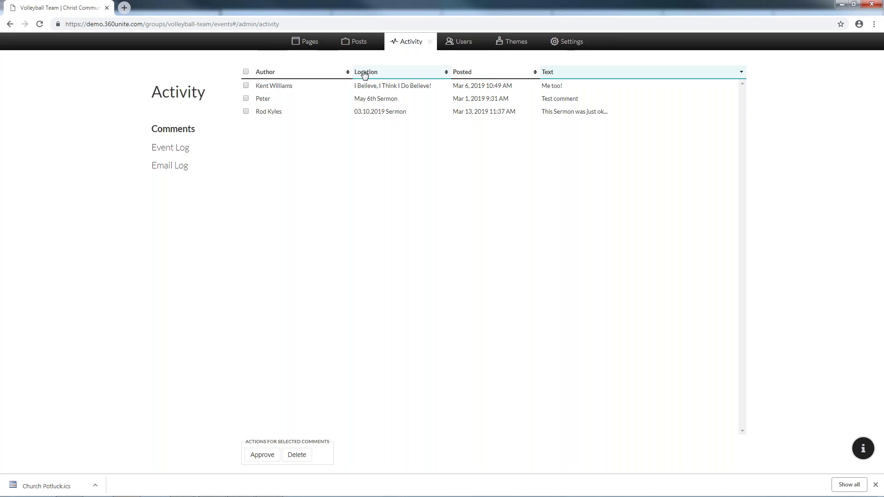
Step: Look over the Event Log's record-change entries and the Email Log, then go to the Users page
left_click(187, 148)
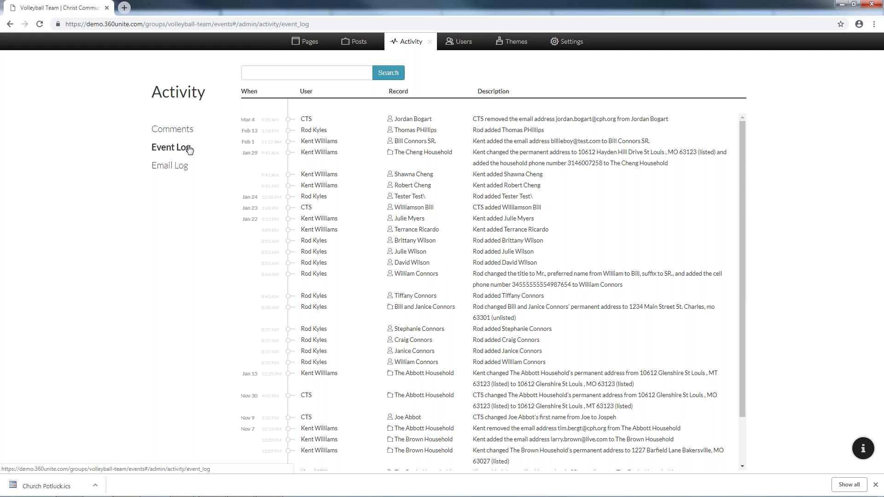
left_click_drag(534, 119, 640, 129)
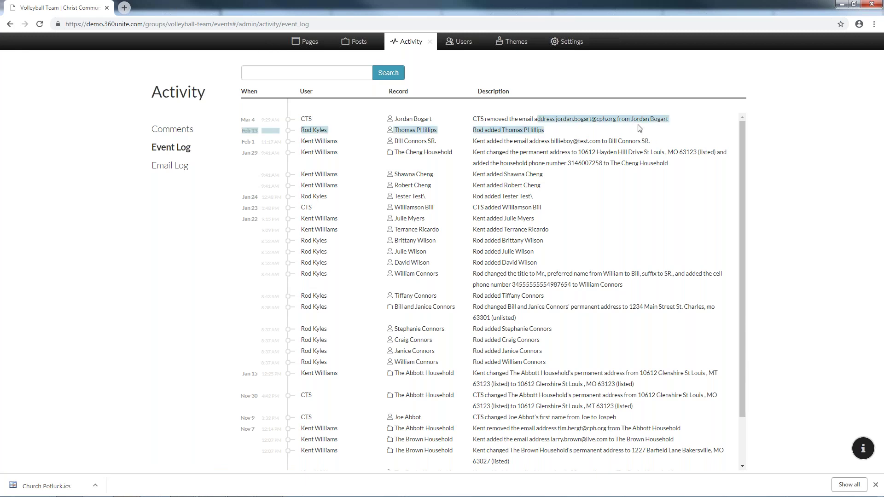
left_click(529, 138)
left_click_drag(489, 130, 509, 174)
left_click(486, 162)
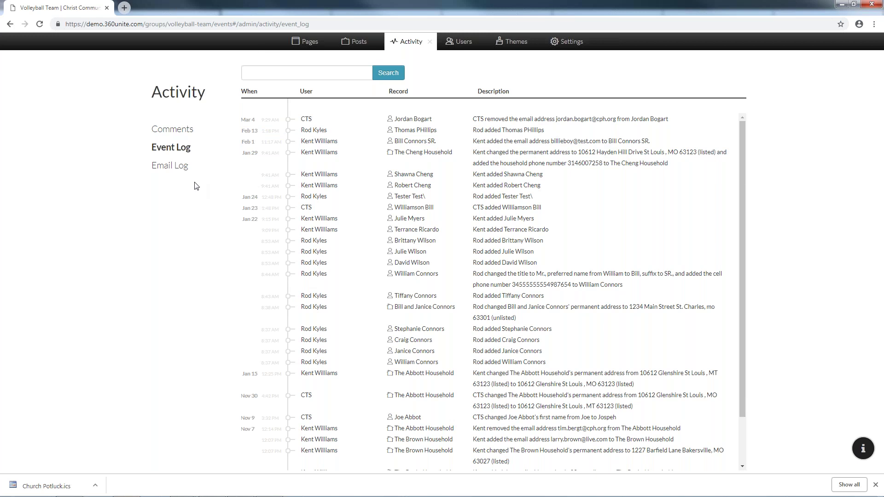
left_click(185, 168)
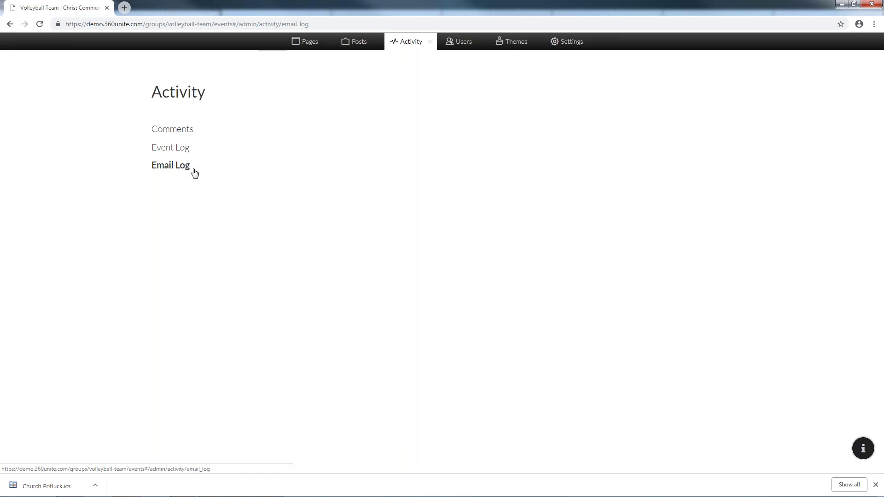
left_click(452, 41)
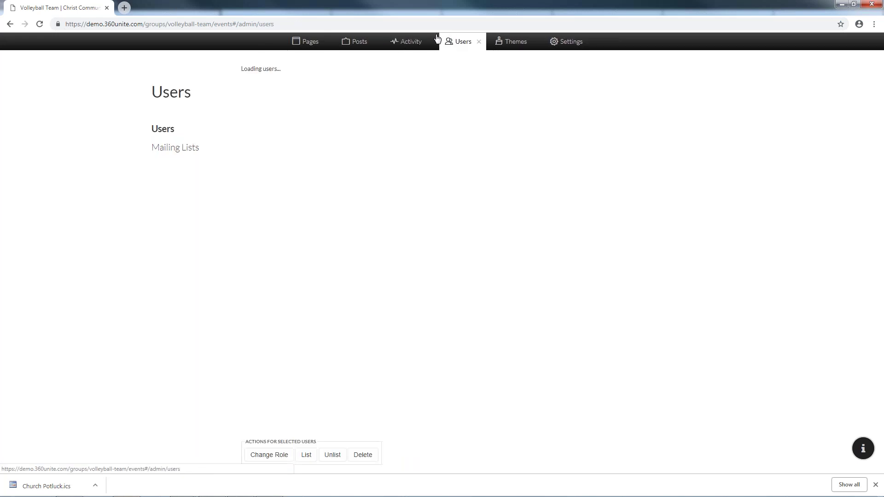
Step: On the Mailing Lists page, create a new list named 'Team Meeting'
left_click(200, 151)
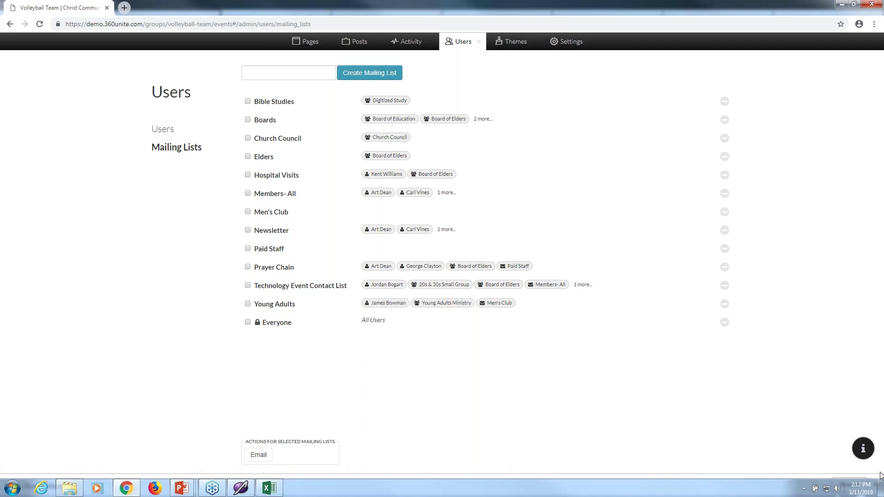
left_click(876, 484)
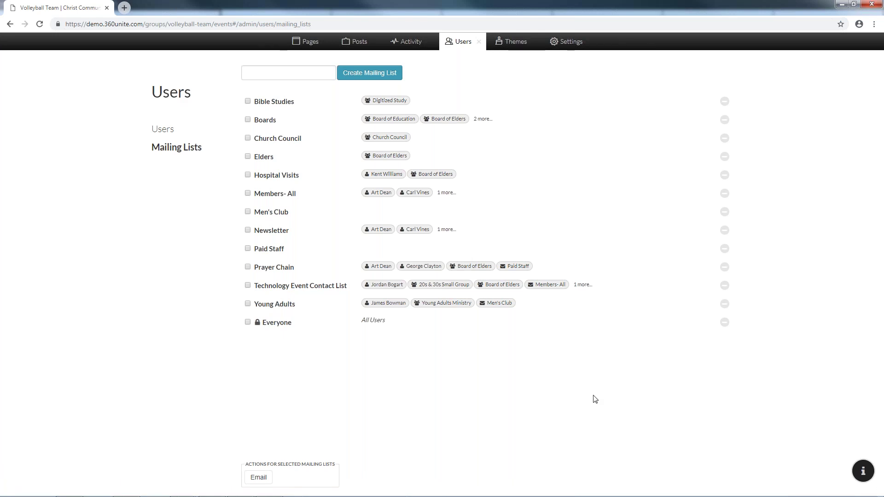
left_click(289, 76)
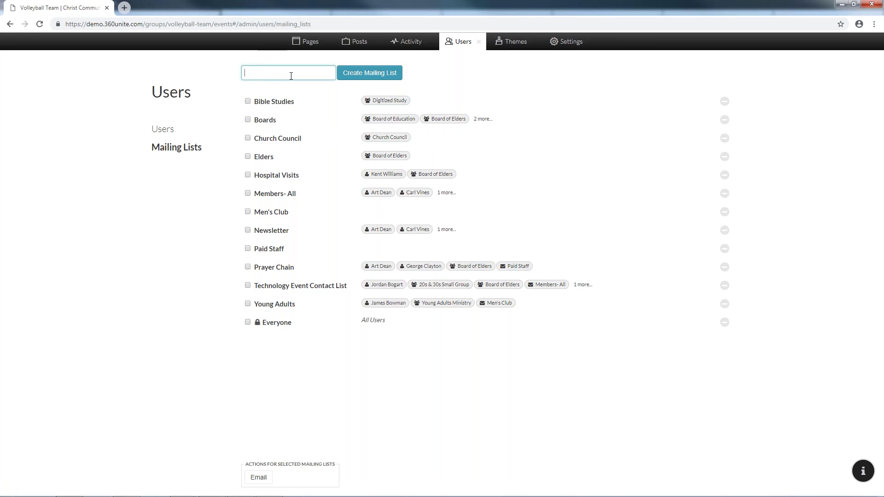
key("BackSpace")
type("Team me")
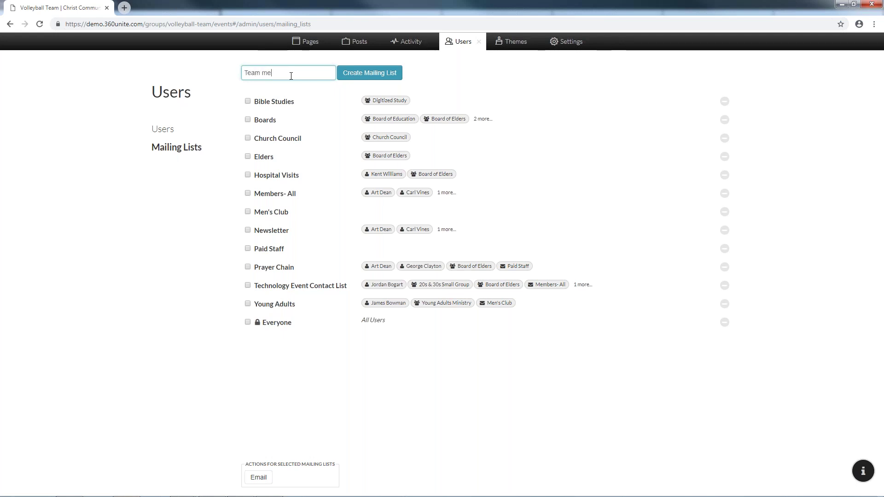
key("BackSpace")
type("Meetig")
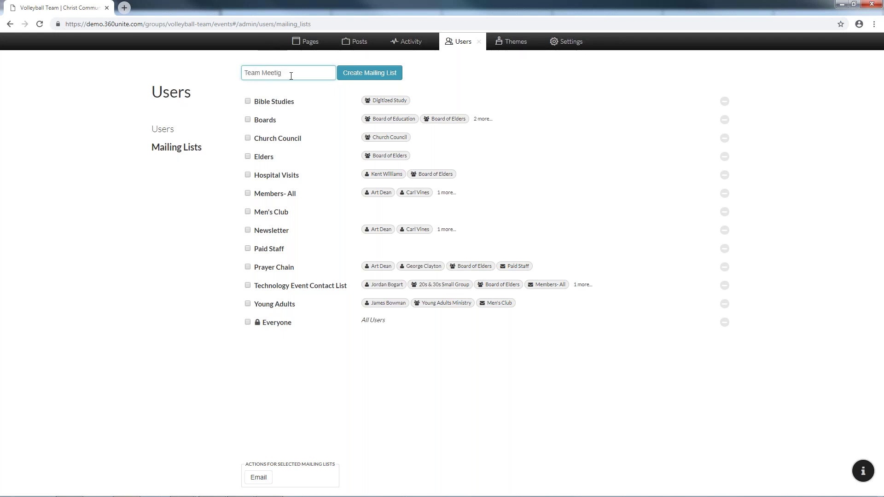
key("BackSpace")
type("ng")
left_click(366, 73)
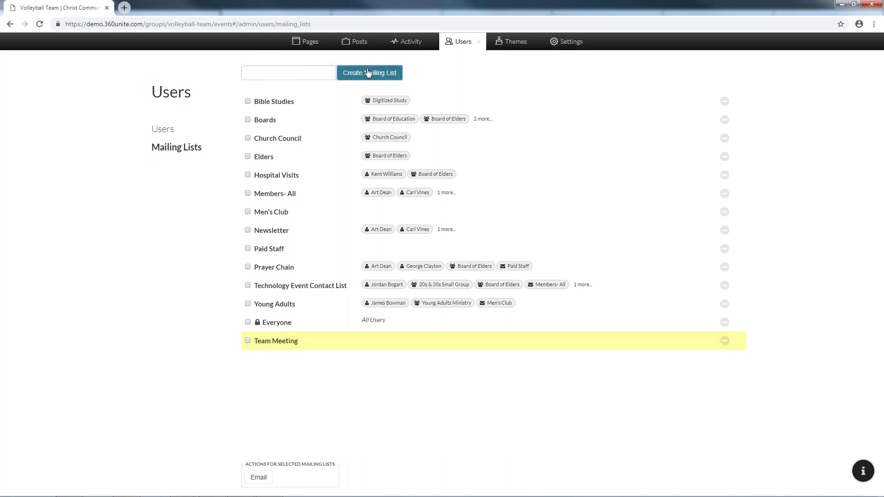
left_click(364, 348)
left_click(410, 343)
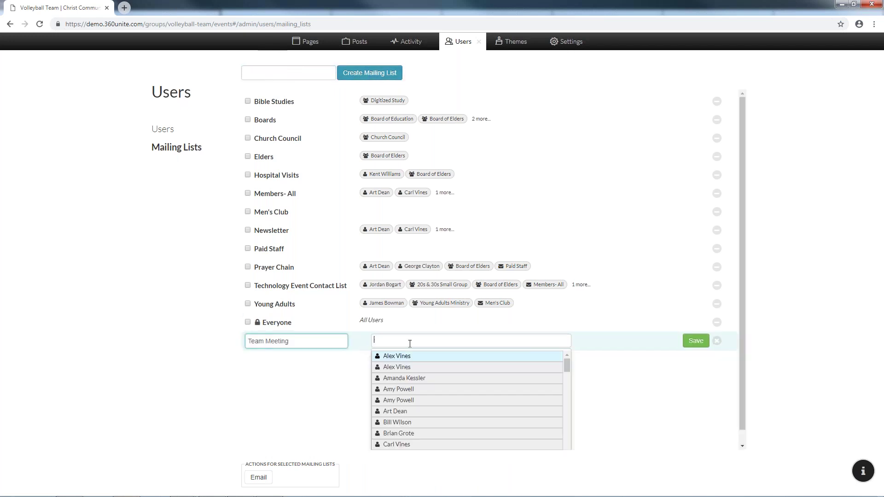
scroll(414, 416, "down", 10)
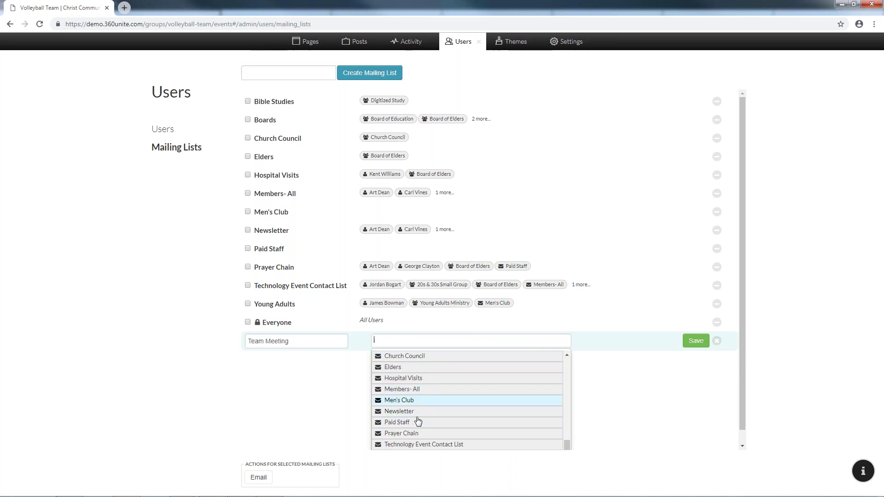
scroll(419, 421, "up", 10)
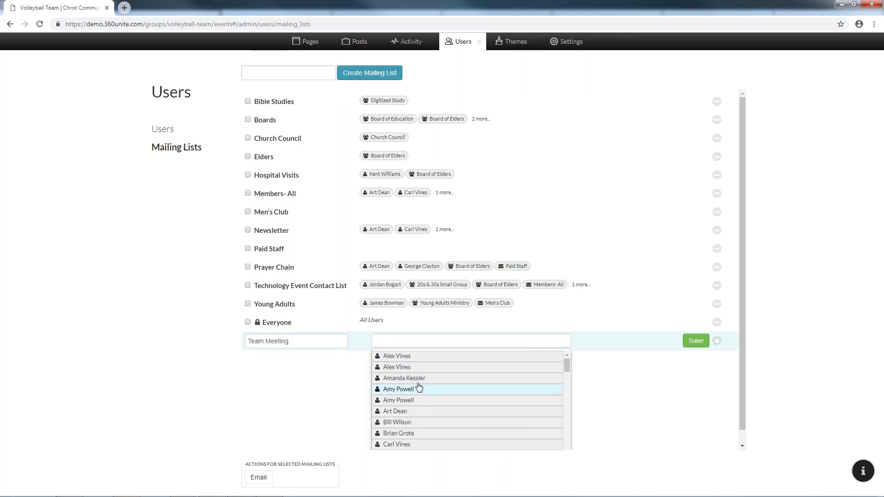
scroll(419, 405, "down", 5)
scroll(420, 405, "down", 3)
scroll(421, 416, "down", 2)
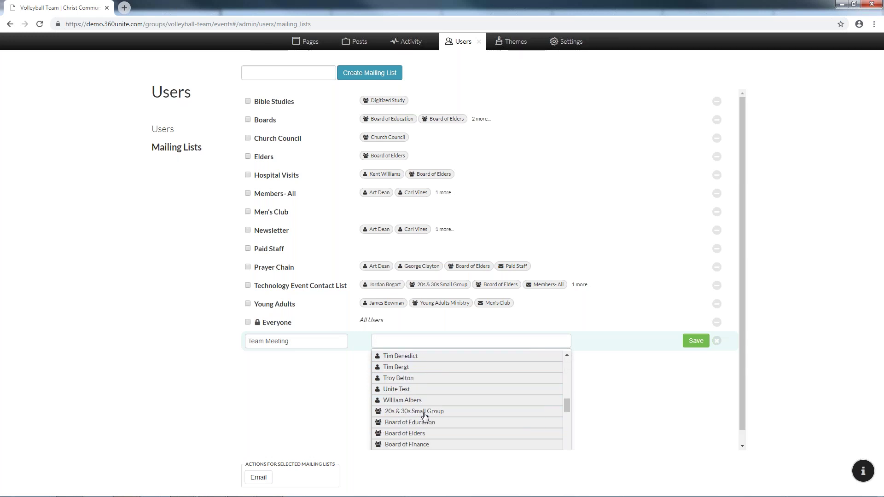
scroll(426, 430, "down", 2)
scroll(426, 431, "down", 3)
scroll(424, 406, "down", 3)
scroll(424, 406, "down", 3)
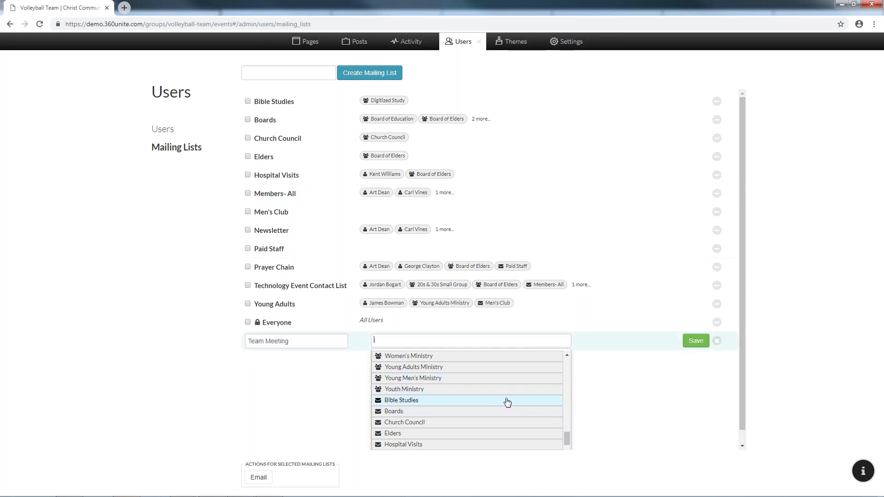
left_click(627, 388)
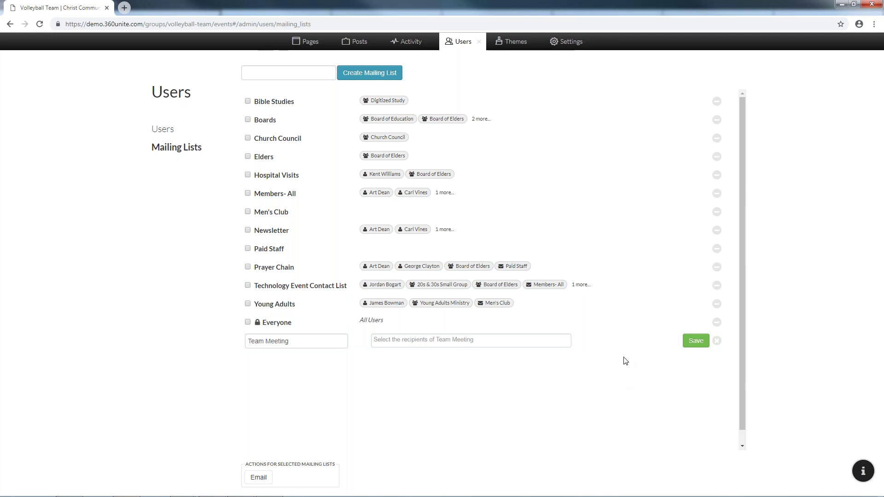
left_click(717, 341)
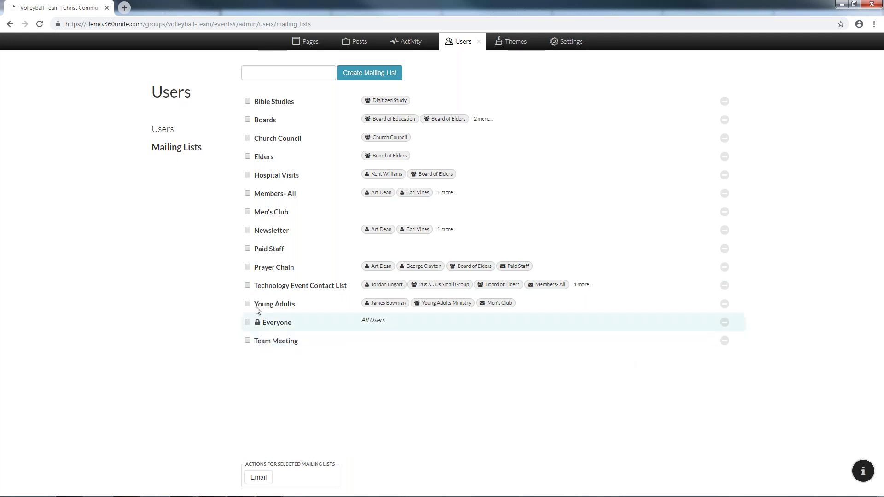
Step: Email the Prayer Chain and Technology Event Contact lists, cancel Outlook setup, and view the Email Log
left_click(248, 286)
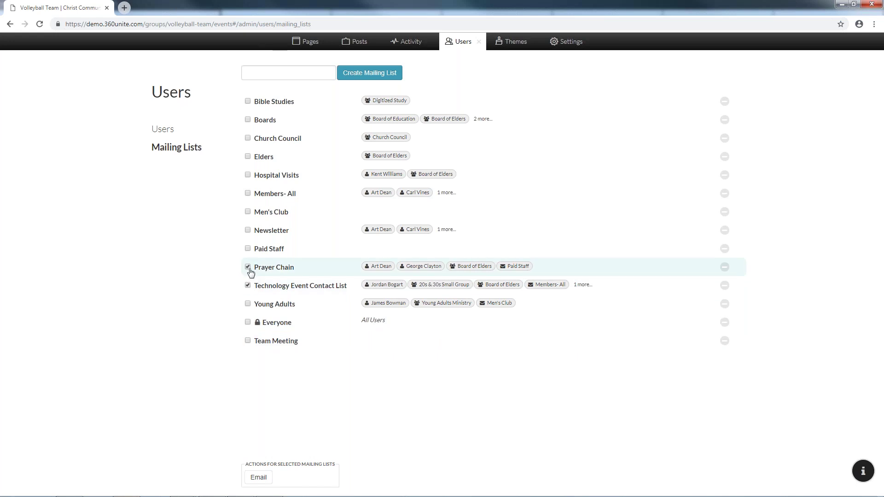
left_click(259, 479)
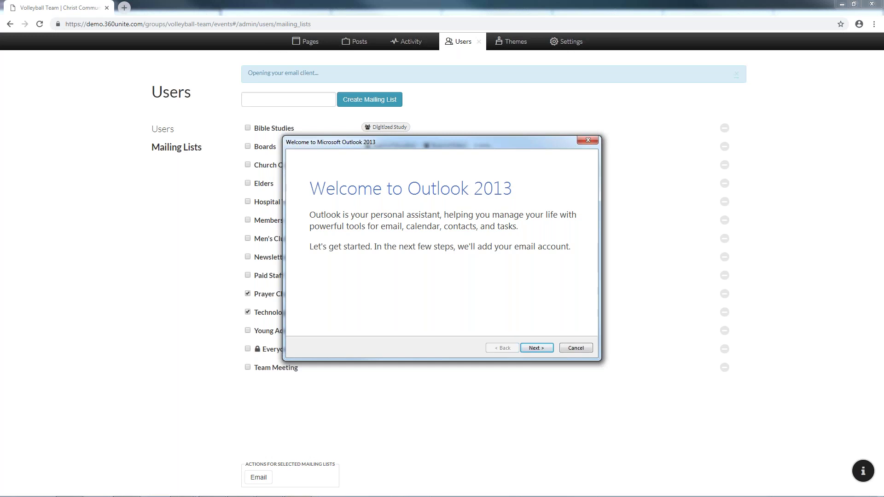
left_click(576, 348)
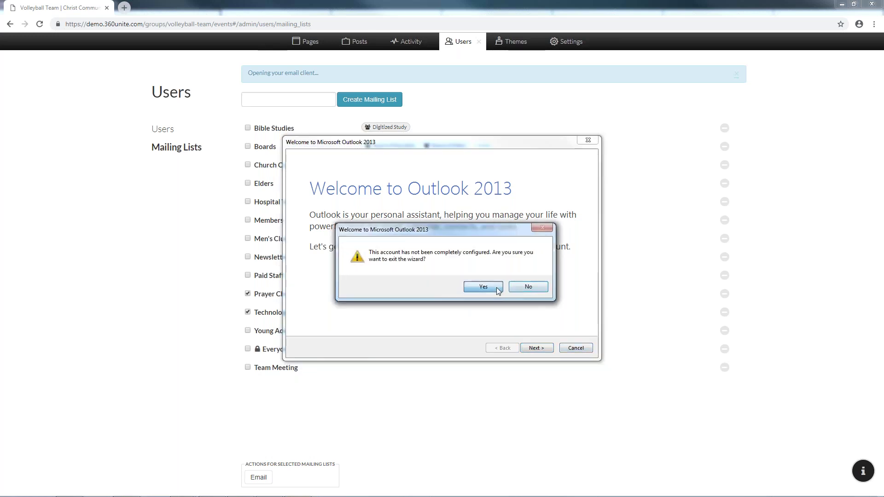
left_click(483, 287)
left_click(408, 42)
left_click(168, 167)
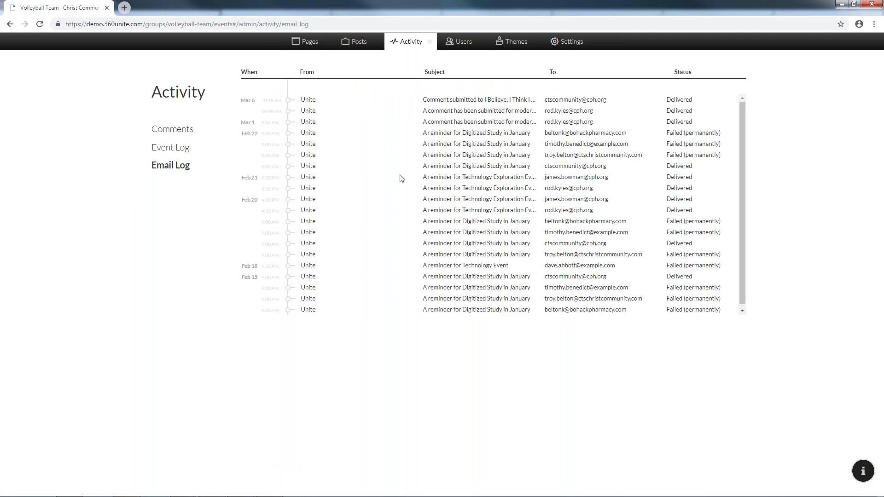
scroll(697, 206, "down", 1)
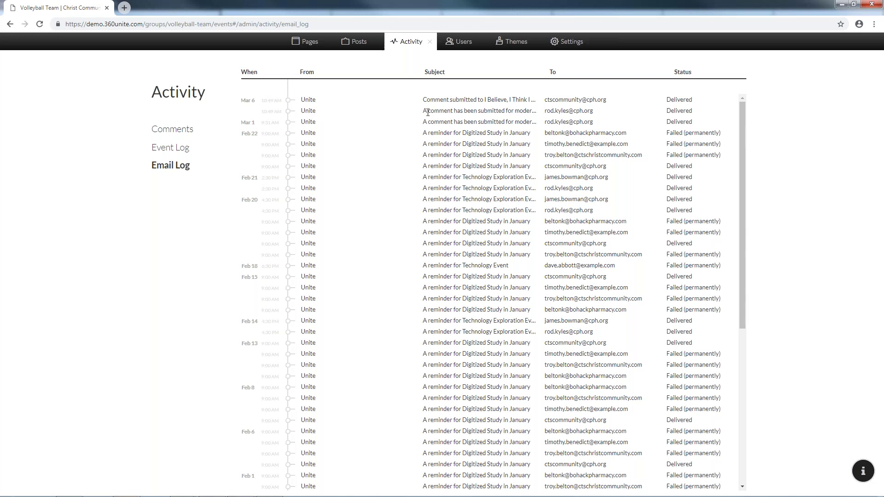
left_click_drag(424, 112, 487, 117)
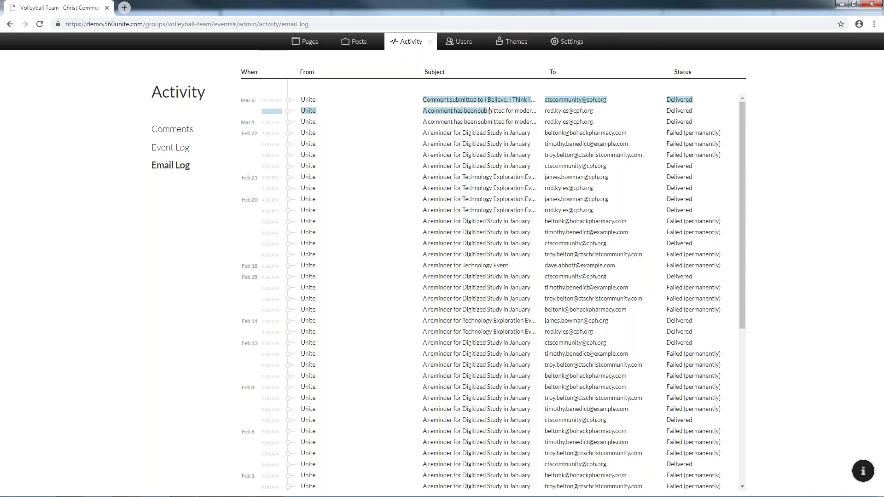
left_click(489, 116)
left_click_drag(441, 134, 489, 133)
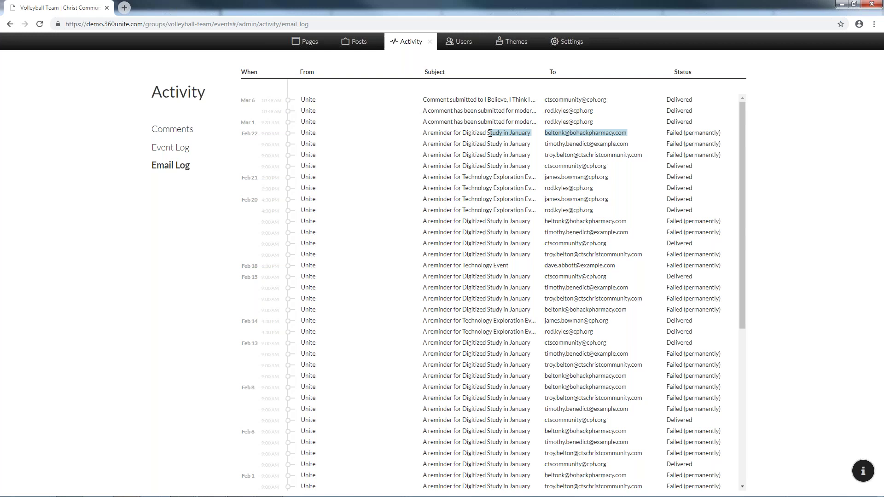
left_click(479, 133)
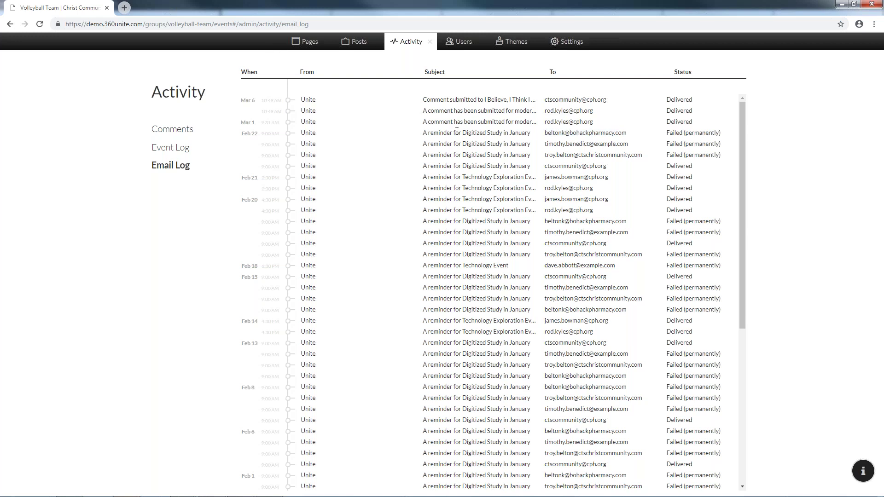
left_click_drag(558, 100, 575, 111)
Step: Minimize Chrome, bring the PowerPoint slide show forward, and advance two slides toward Quiz
left_click(586, 120)
left_click(839, 4)
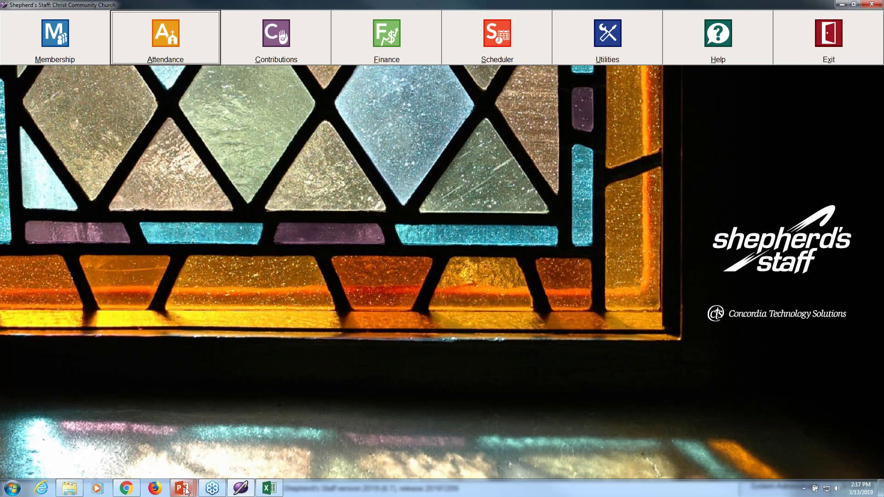
mouse_move(182, 488)
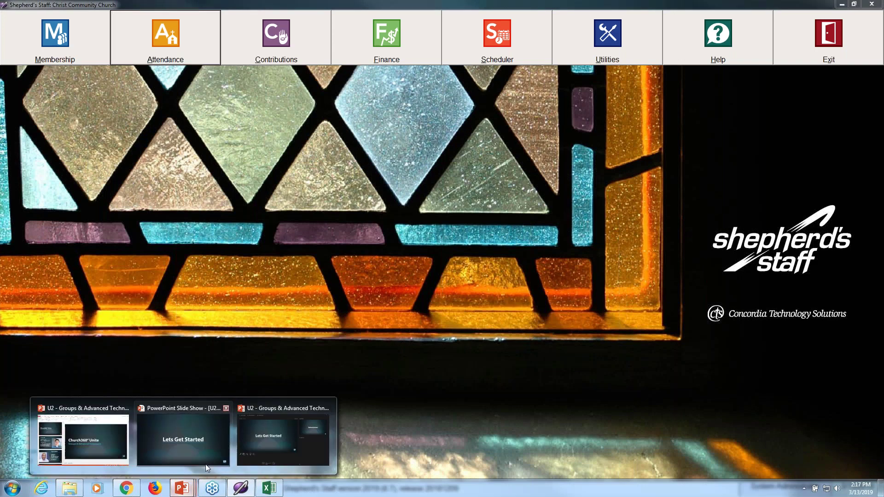
left_click(195, 451)
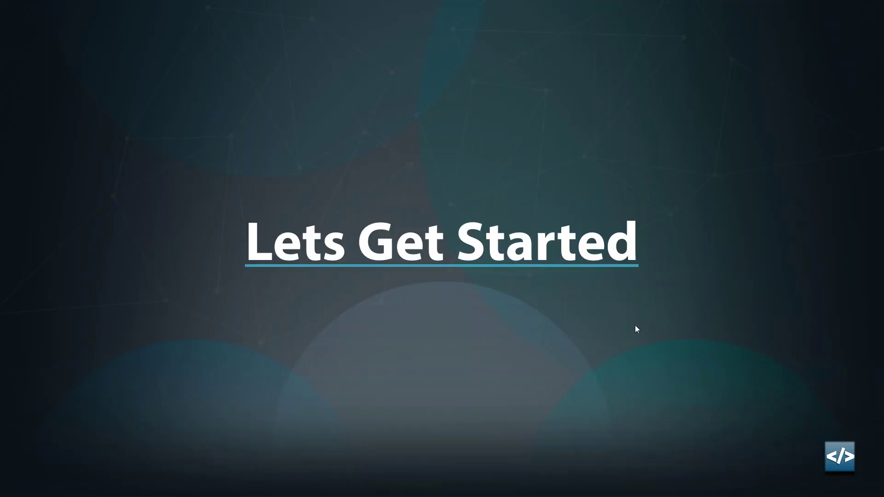
left_click(710, 391)
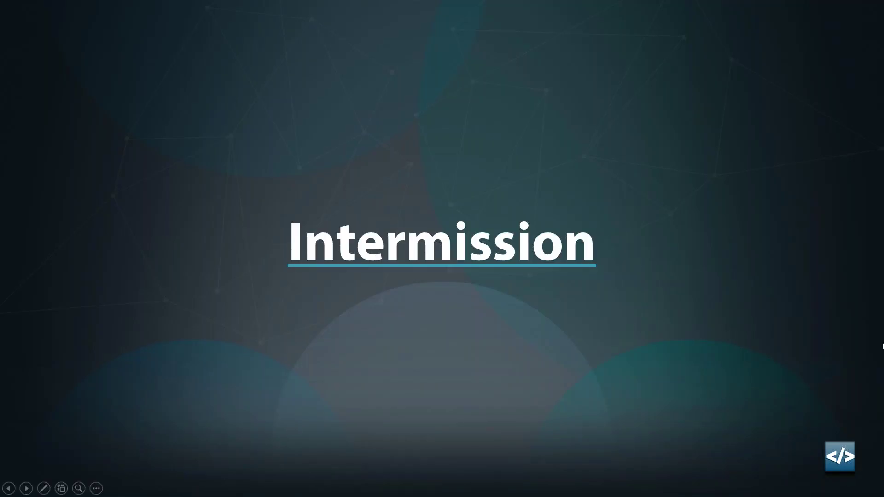
key("Right")
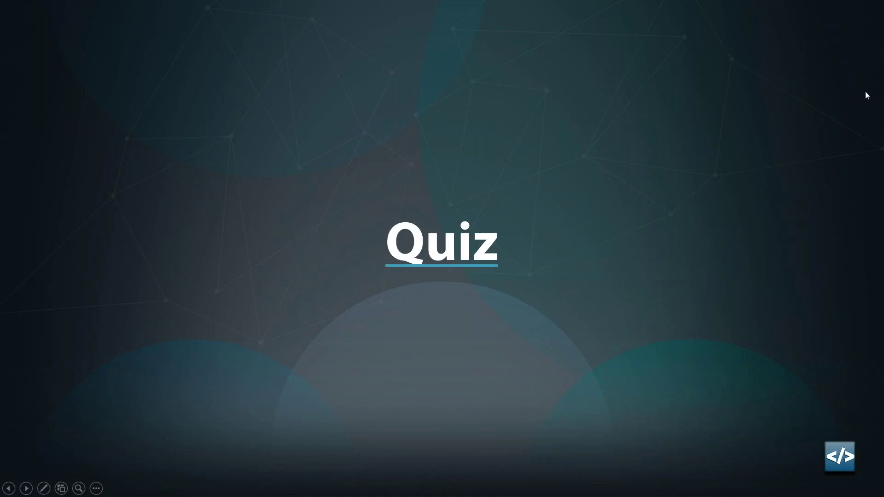